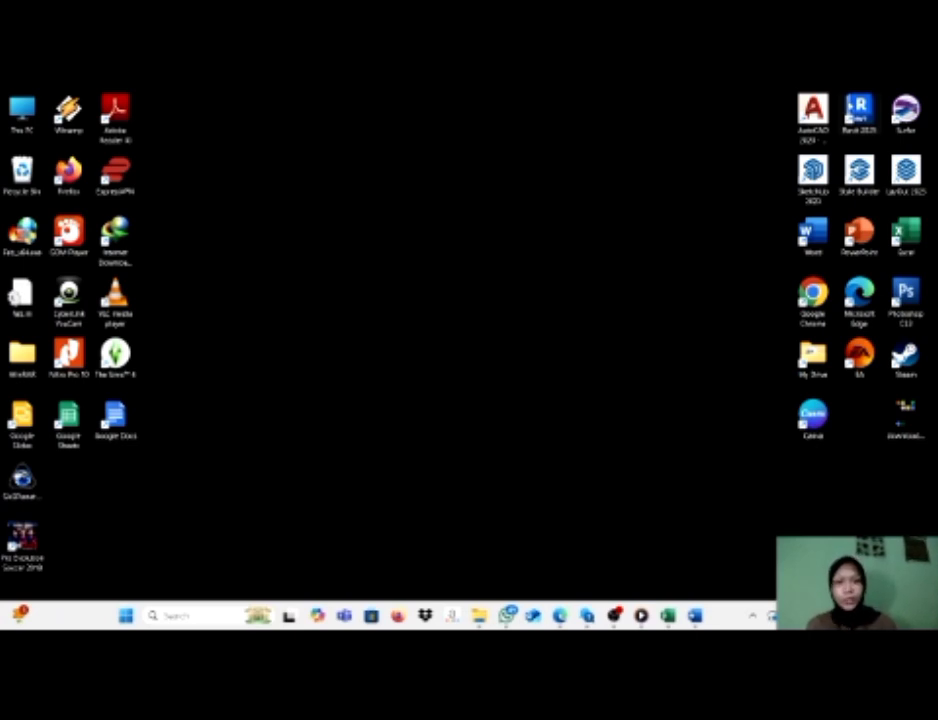
# Bring up the practice workbook in Excel beside the Word module at its VLOOKUP & HLOOKUP lesson and look over both.
pyautogui.moveTo(672, 618)
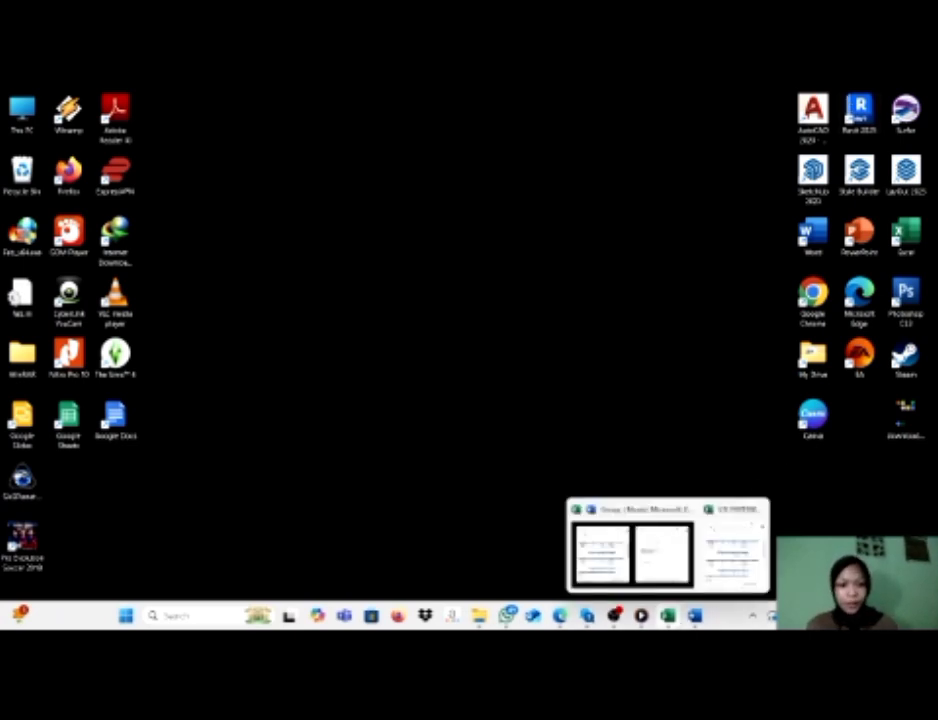
pyautogui.click(661, 553)
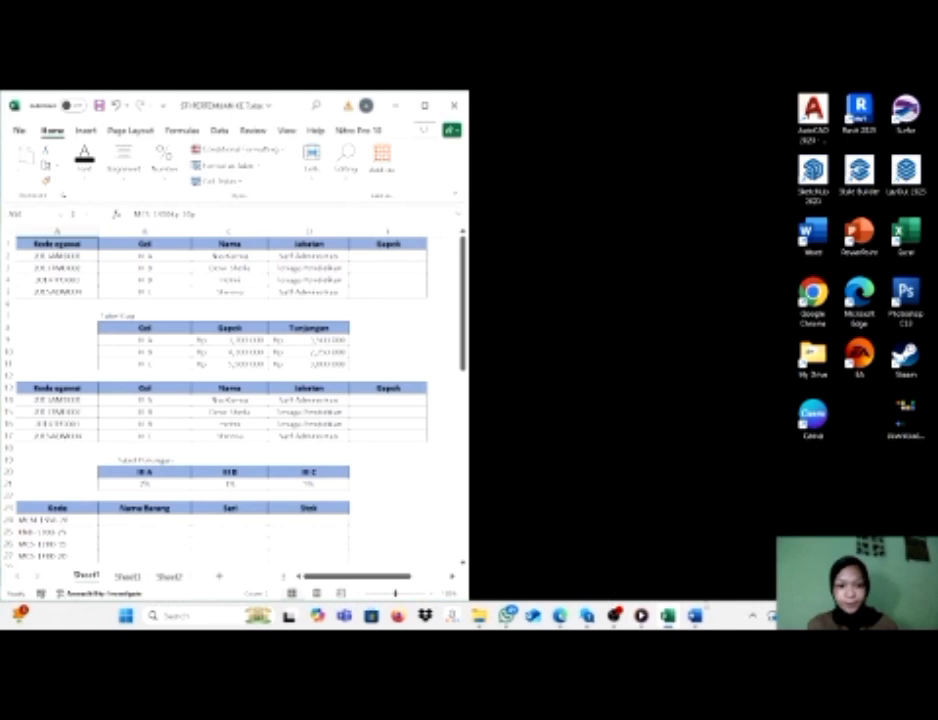
pyautogui.click(695, 616)
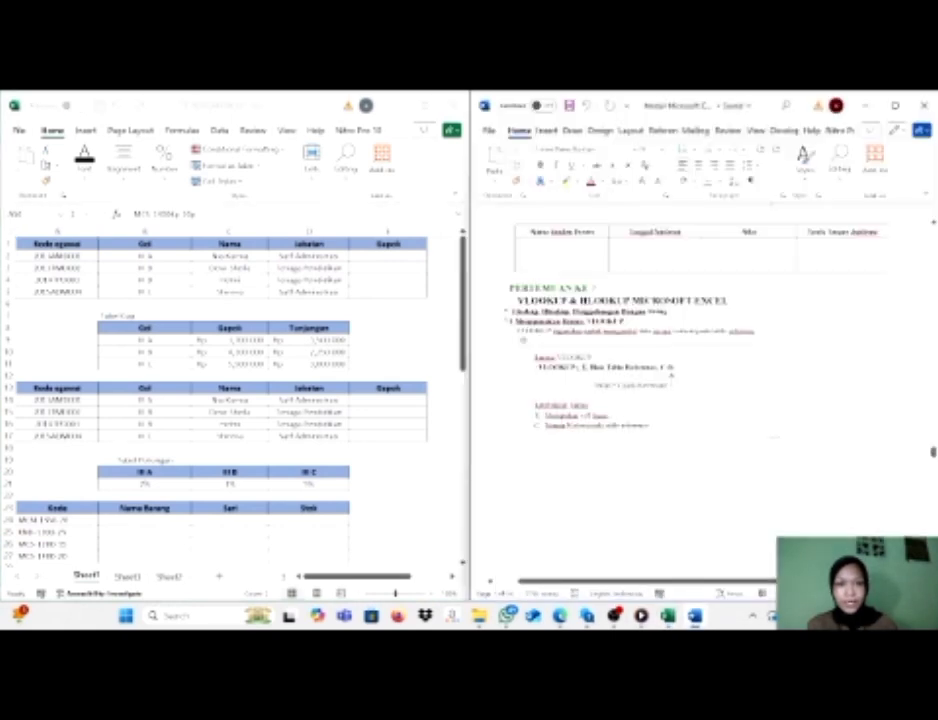
pyautogui.scroll(2, 700, 380)
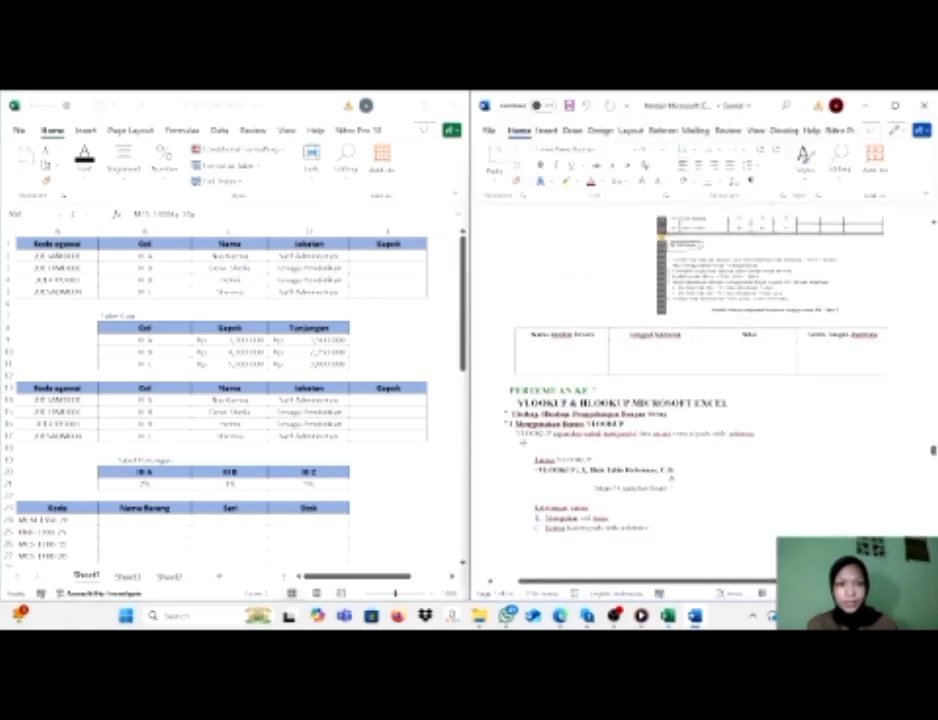
pyautogui.scroll(-2, 700, 380)
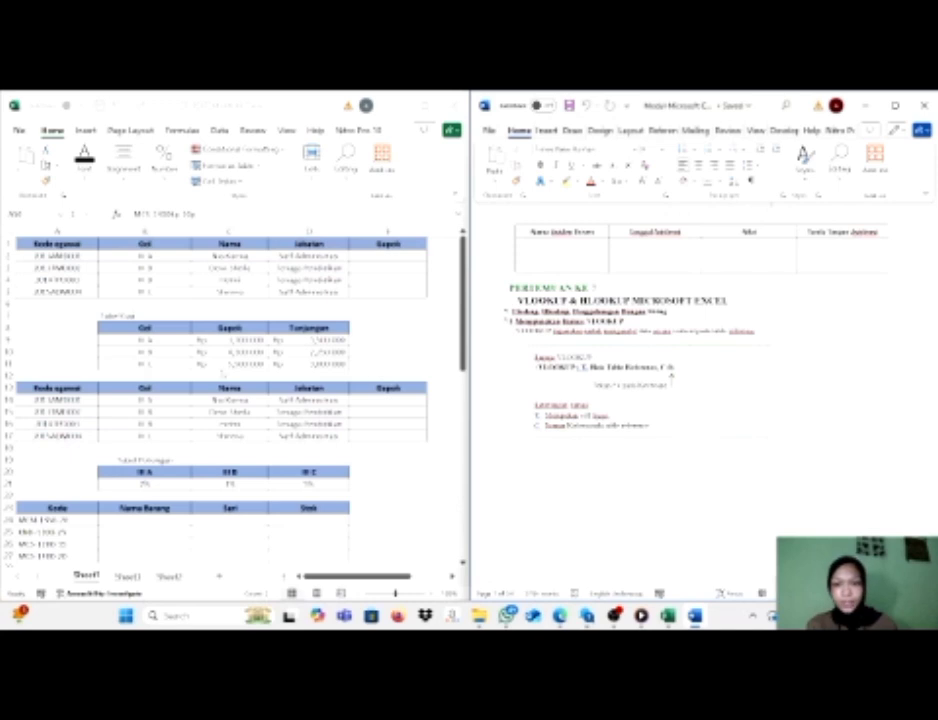
pyautogui.scroll(-12, 222, 372)
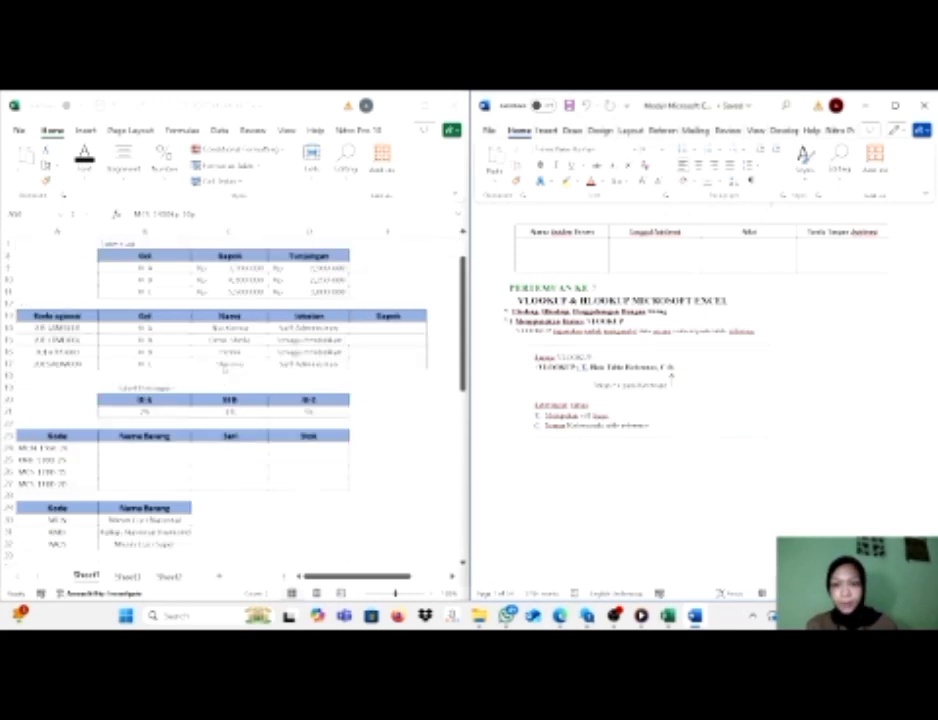
pyautogui.scroll(12, 235, 400)
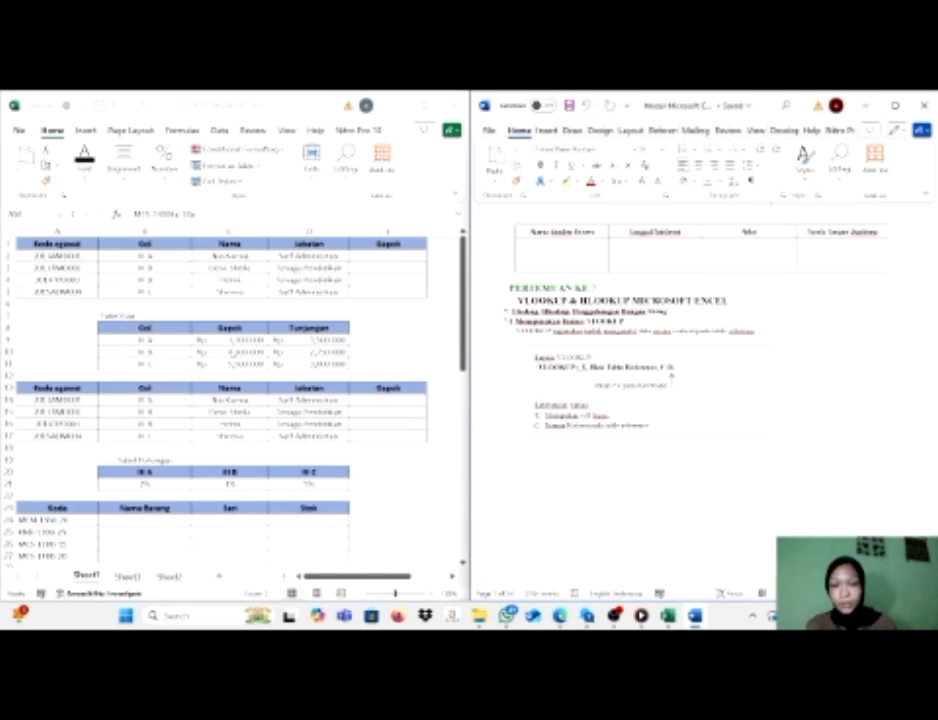
# Enter a VLOOKUP formula in E2 with lookup value A2, absolute table range $B$8:$D$11, column index 2 and range lookup 0.
pyautogui.click(245, 286)
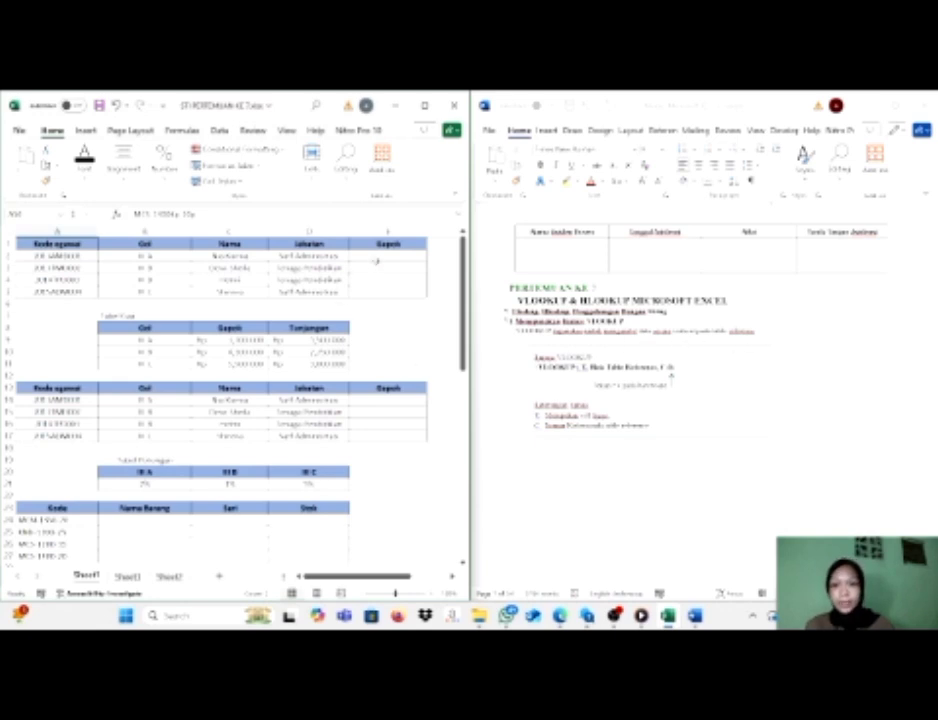
pyautogui.click(380, 258)
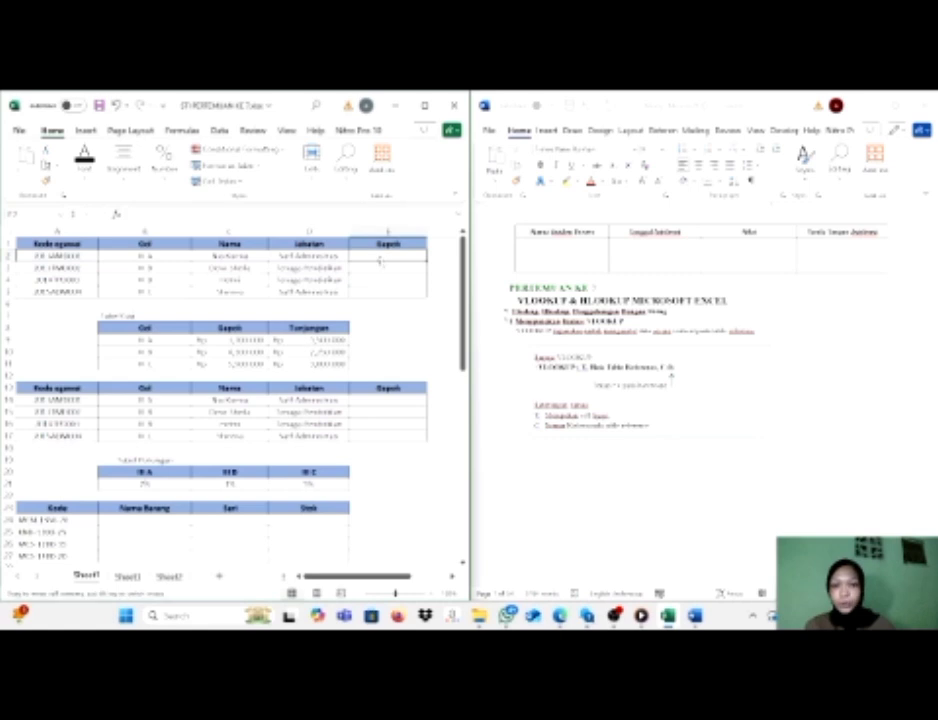
pyautogui.write('=vl')
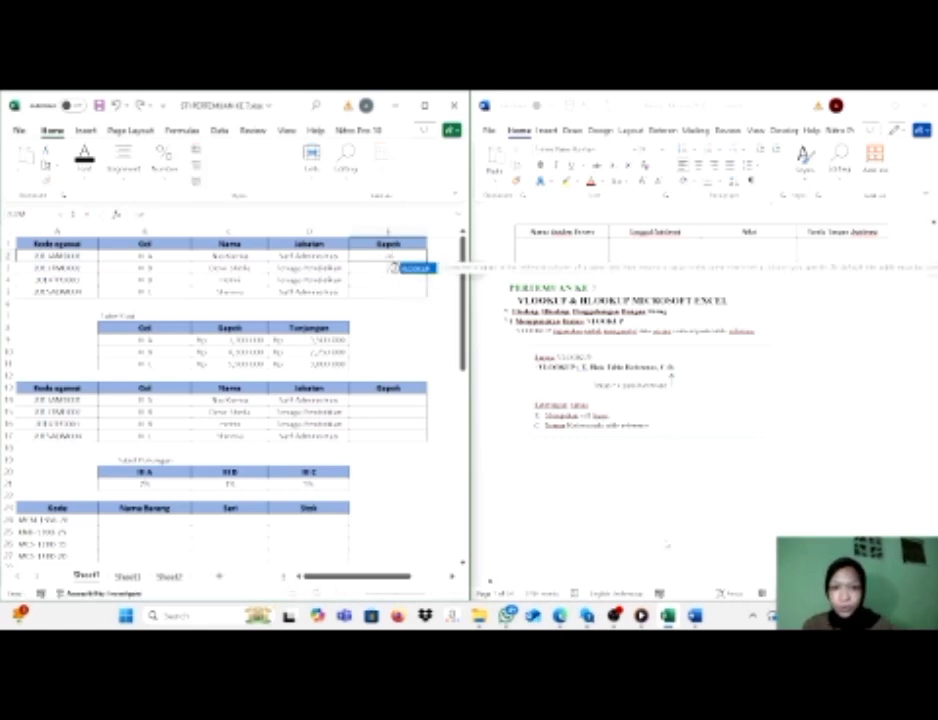
pyautogui.scroll(-10, 700, 400)
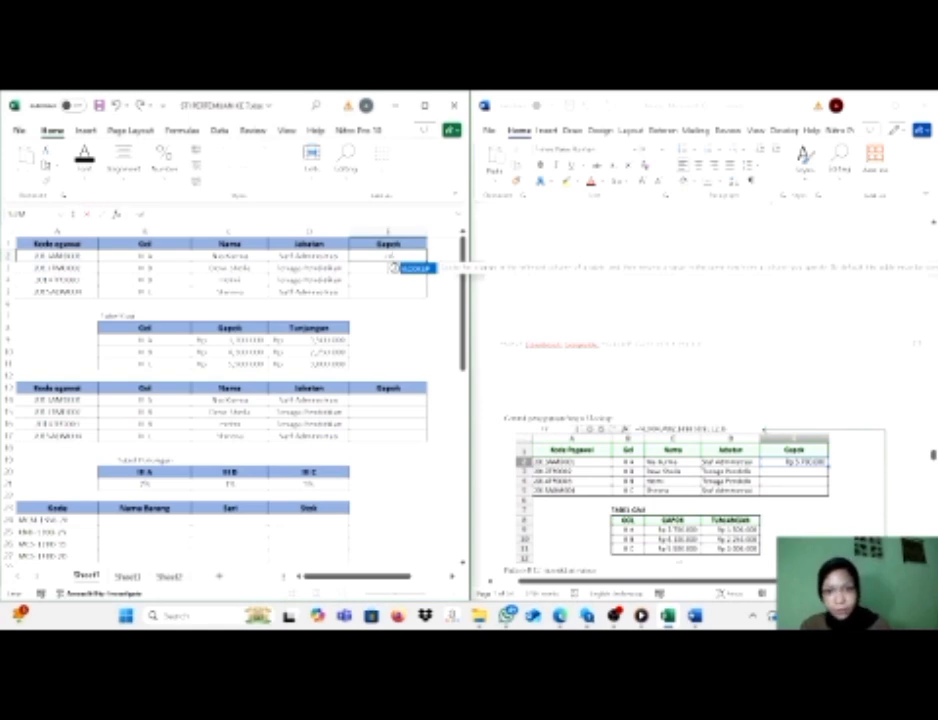
pyautogui.doubleClick(418, 270)
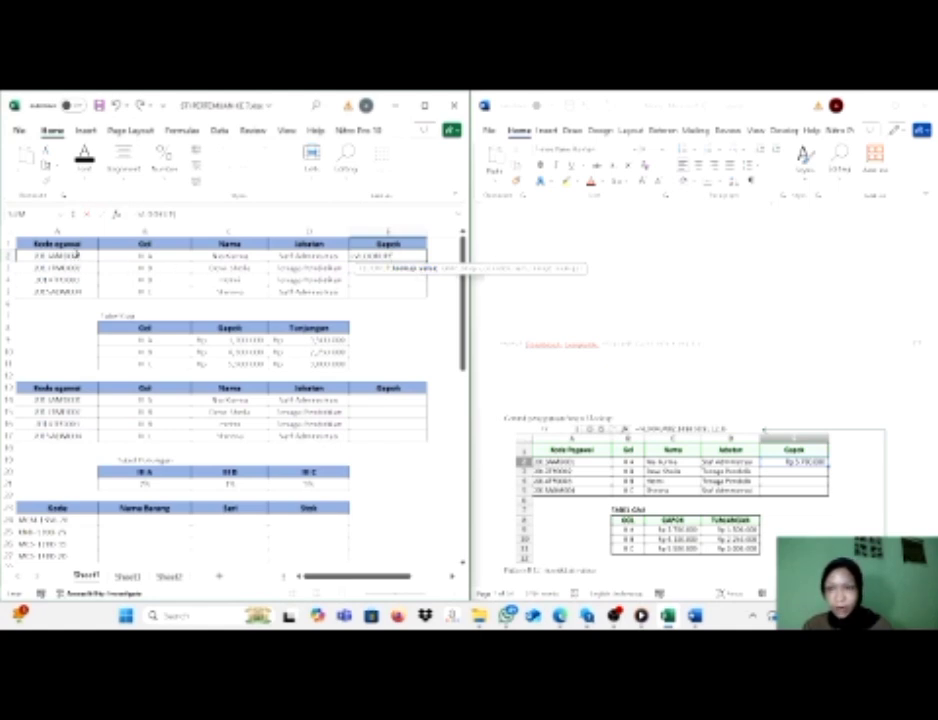
pyautogui.click(77, 255)
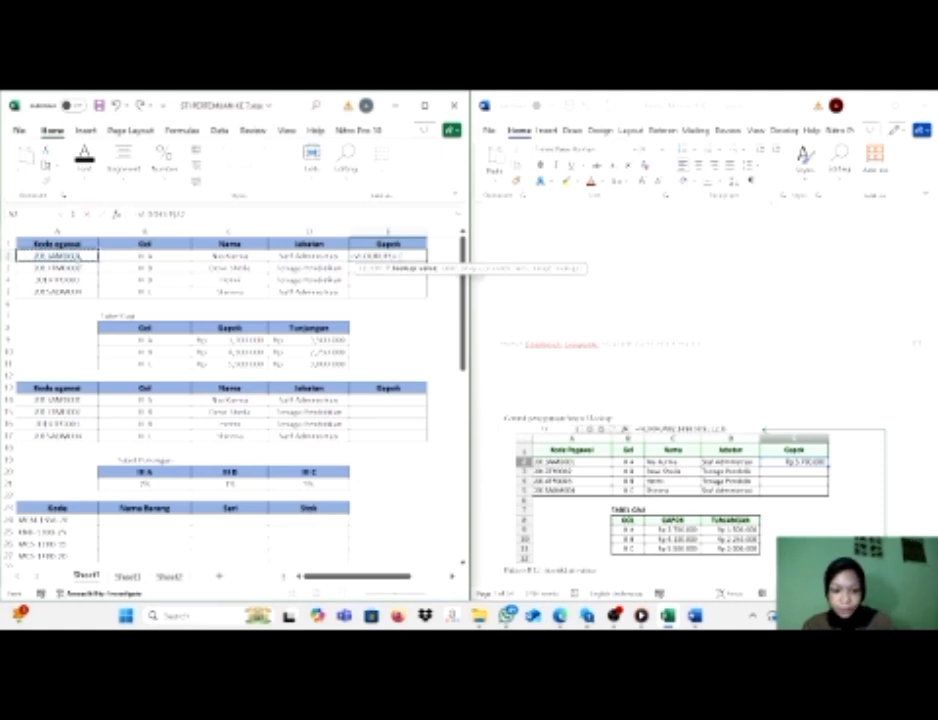
pyautogui.write(',')
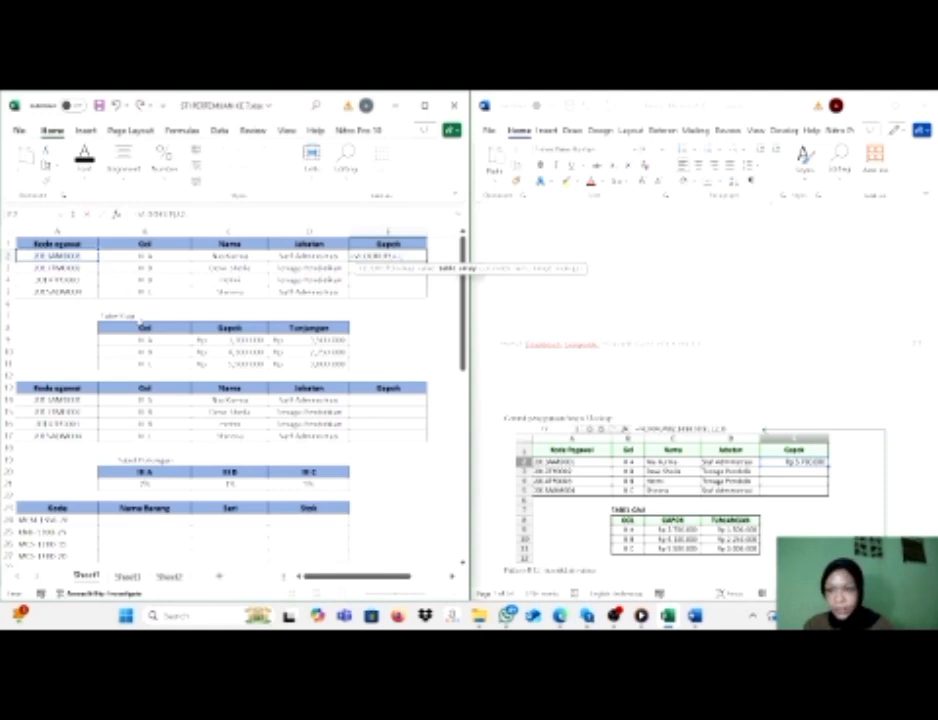
pyautogui.moveTo(141, 330); pyautogui.dragTo(285, 358)
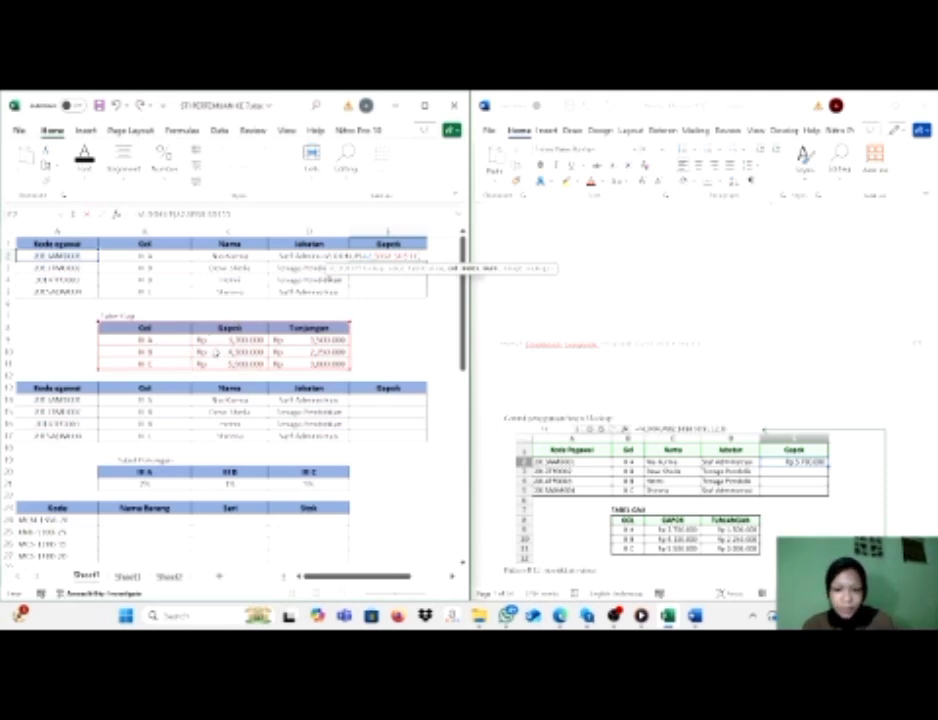
pyautogui.write('2;')
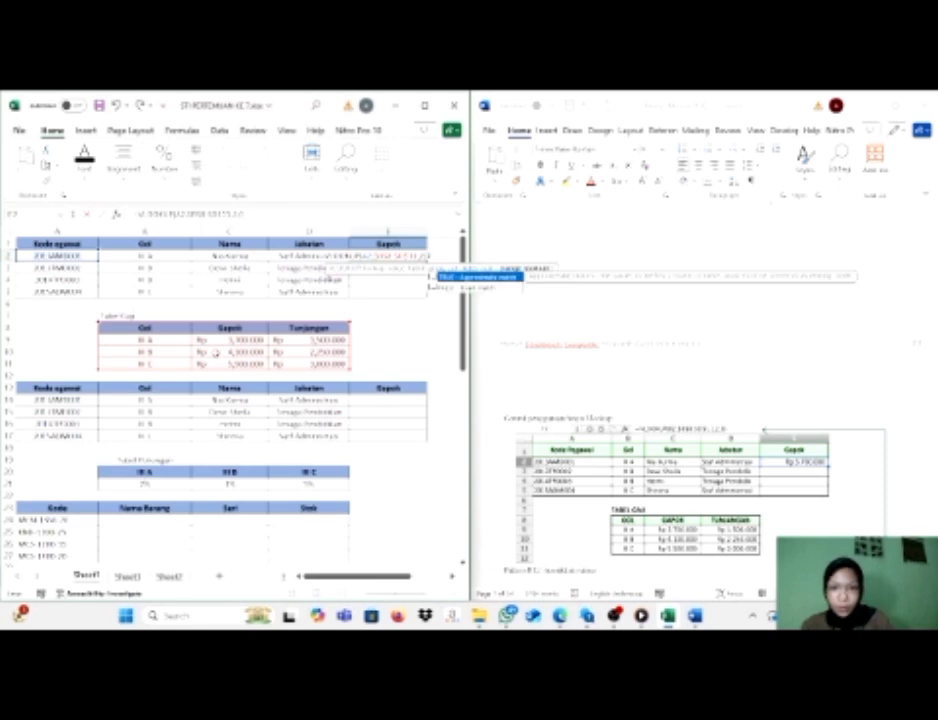
pyautogui.write('0)')
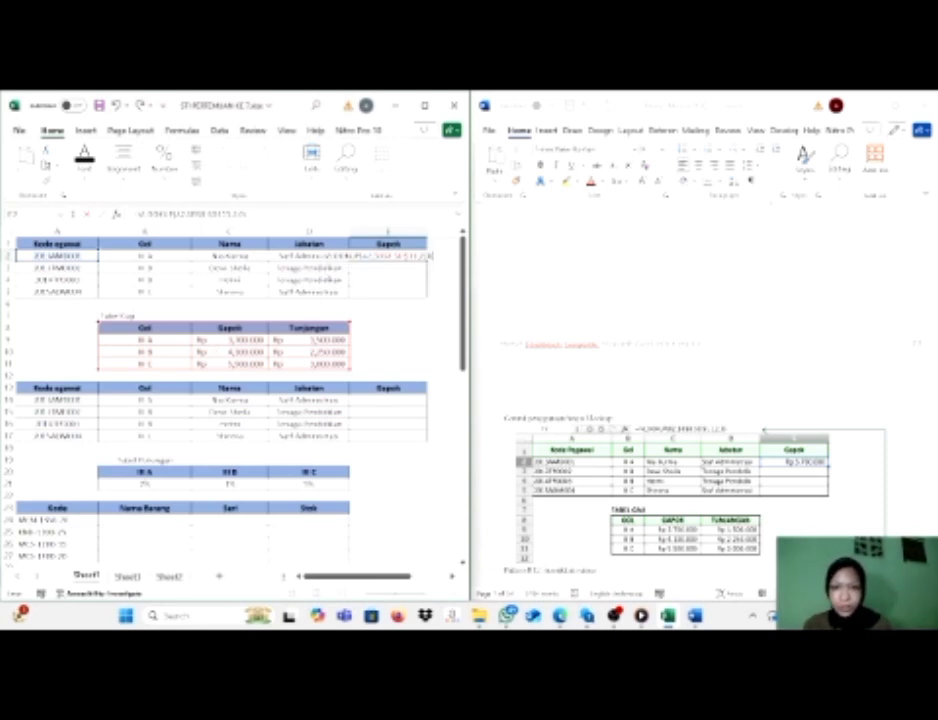
pyautogui.press('Return')
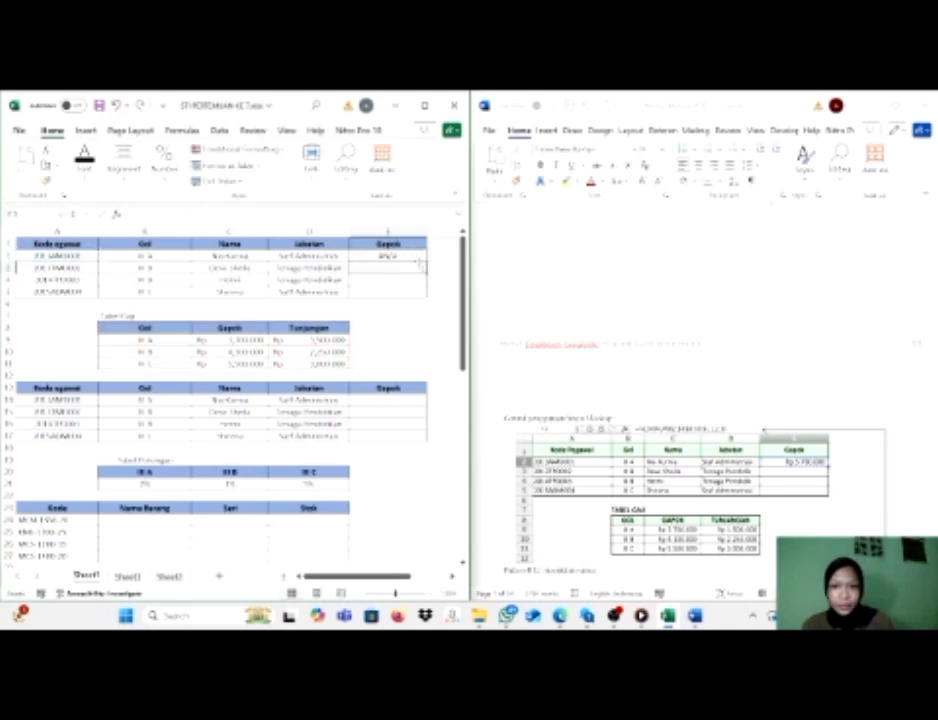
# Change the lookup value of the VLOOKUP formula in E2 to B2 and fill the formula down through E5.
pyautogui.click(395, 256)
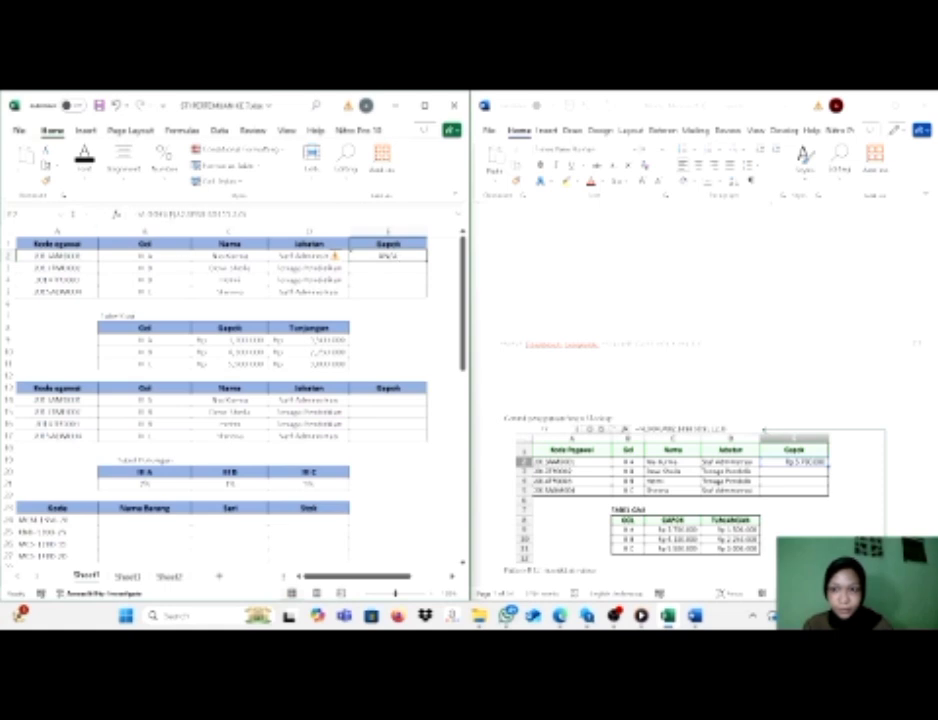
pyautogui.click(186, 215)
pyautogui.press('BackSpace')
pyautogui.press('BackSpace')
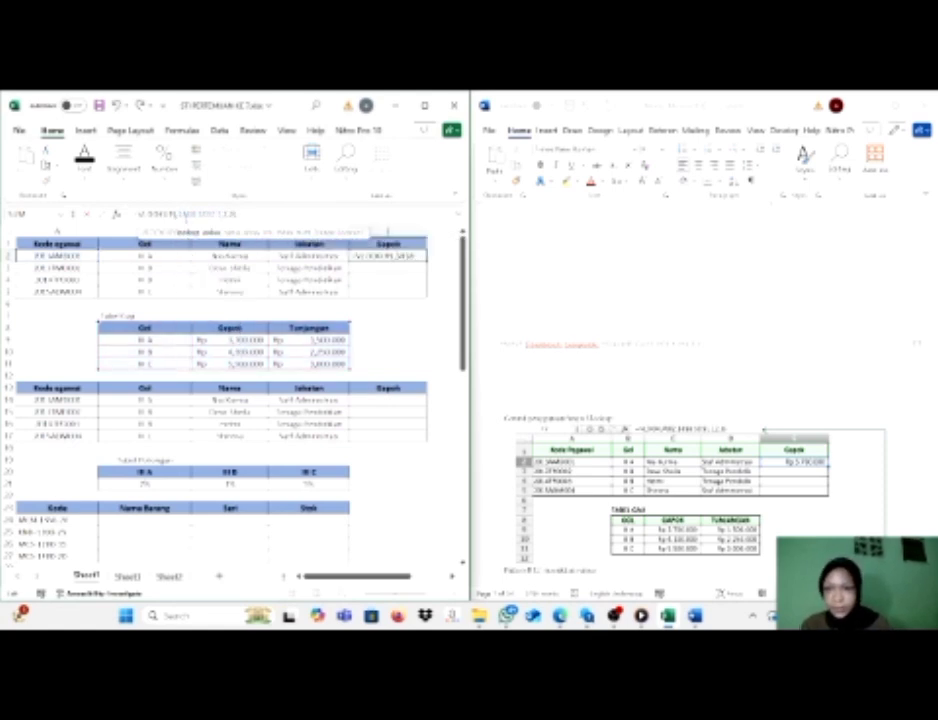
pyautogui.click(177, 257)
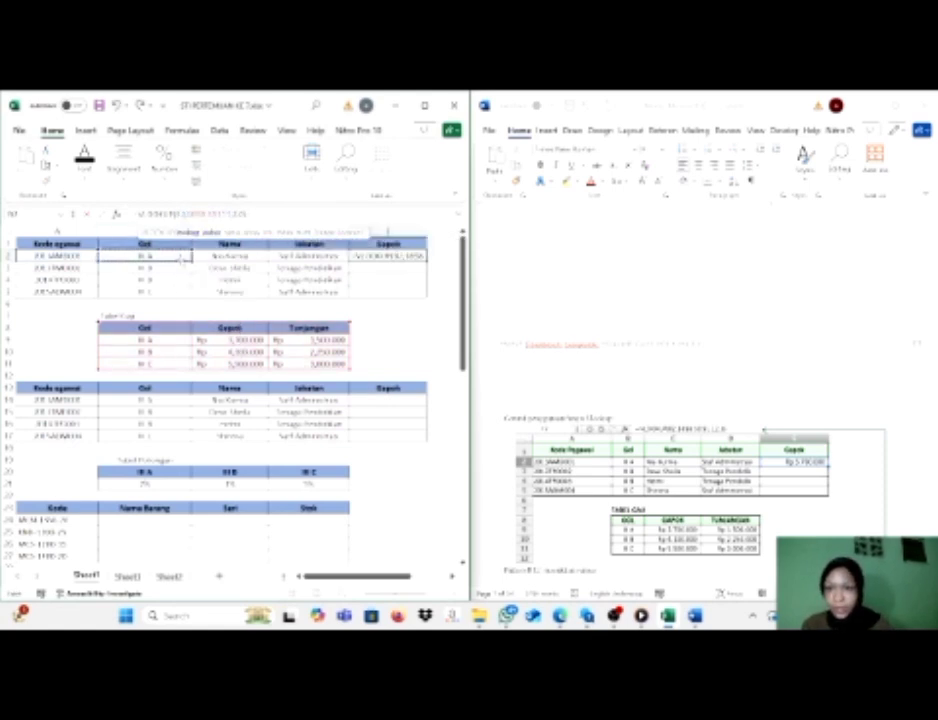
pyautogui.press('Return')
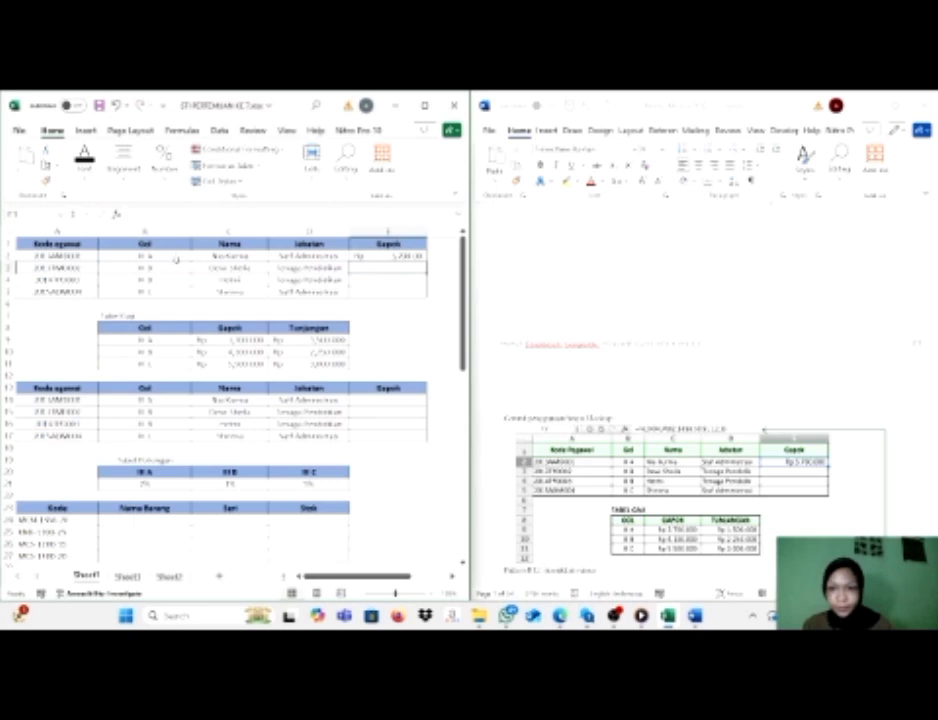
pyautogui.click(405, 256)
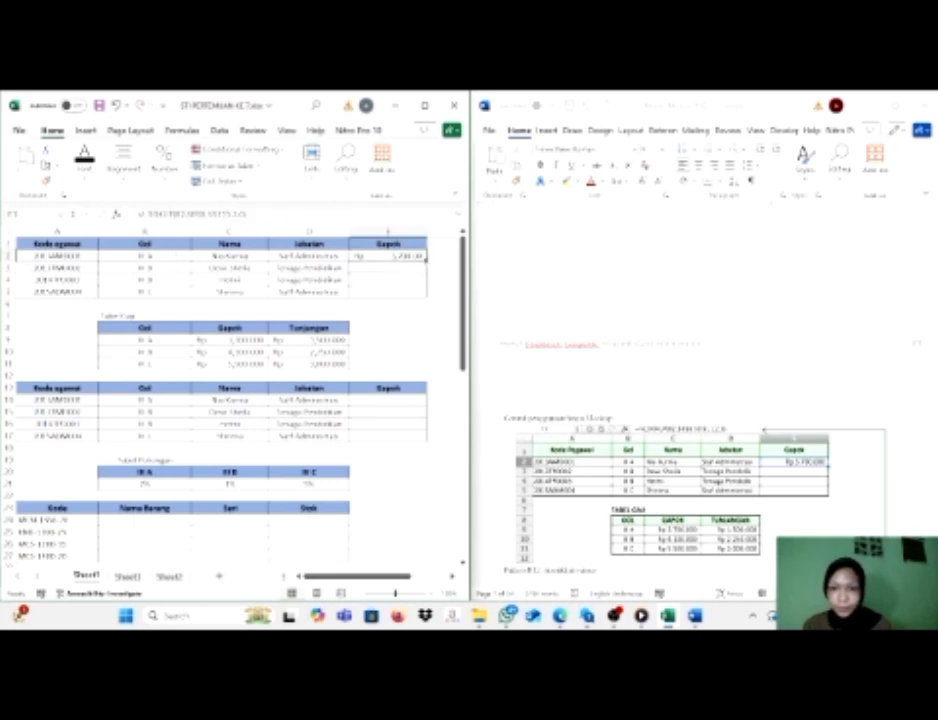
pyautogui.moveTo(426, 261); pyautogui.dragTo(427, 298)
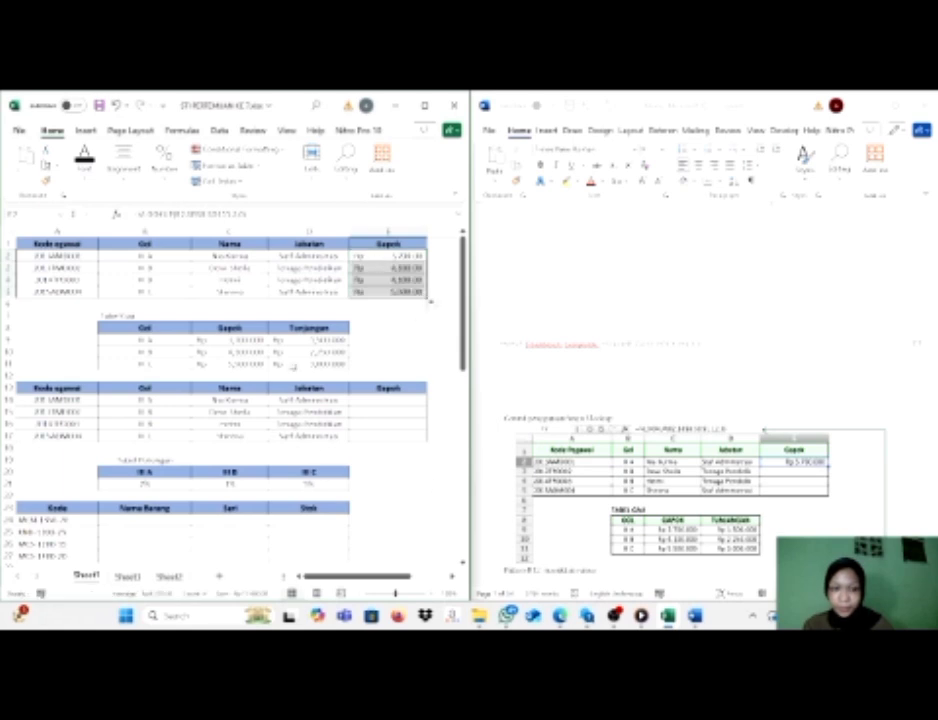
# Review the remaining practice tables in the worksheet and the HLOOKUP section of the Word module.
pyautogui.scroll(-1, 293, 363)
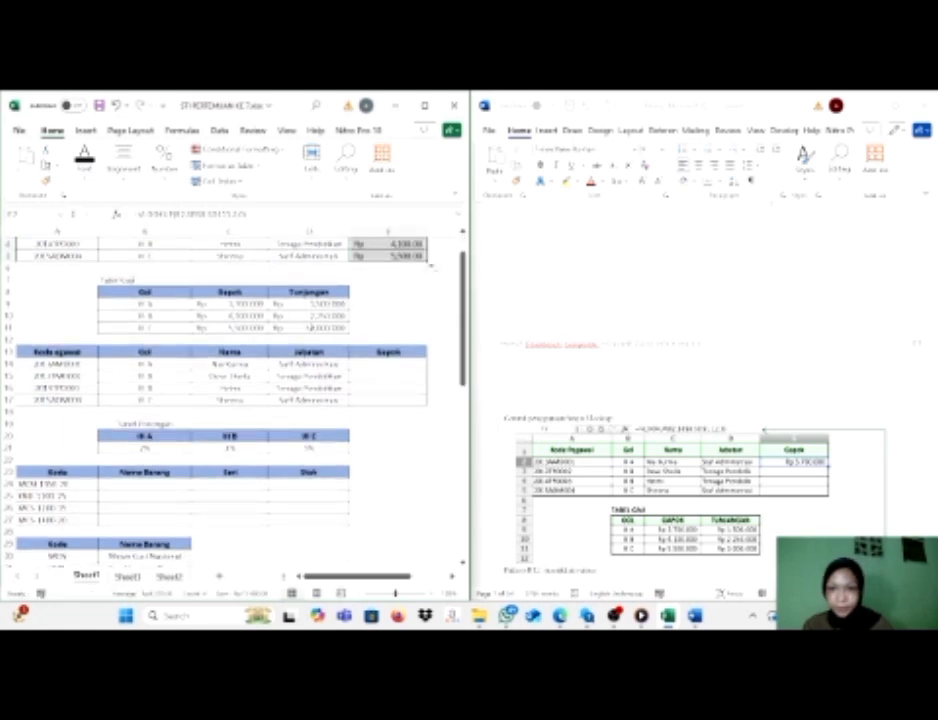
pyautogui.scroll(1, 250, 330)
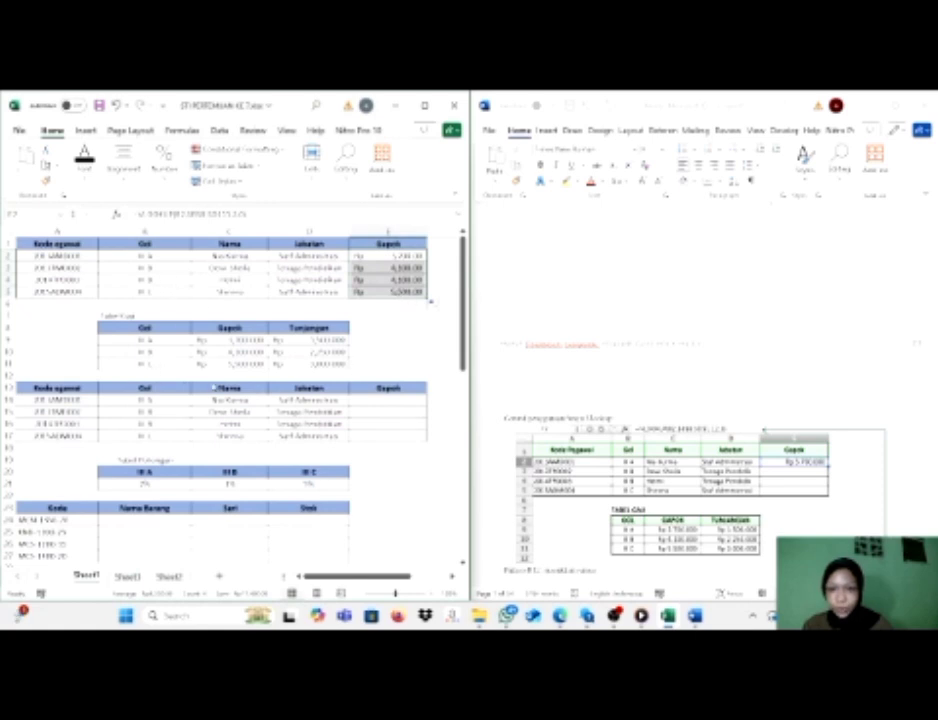
pyautogui.scroll(-3, 300, 402)
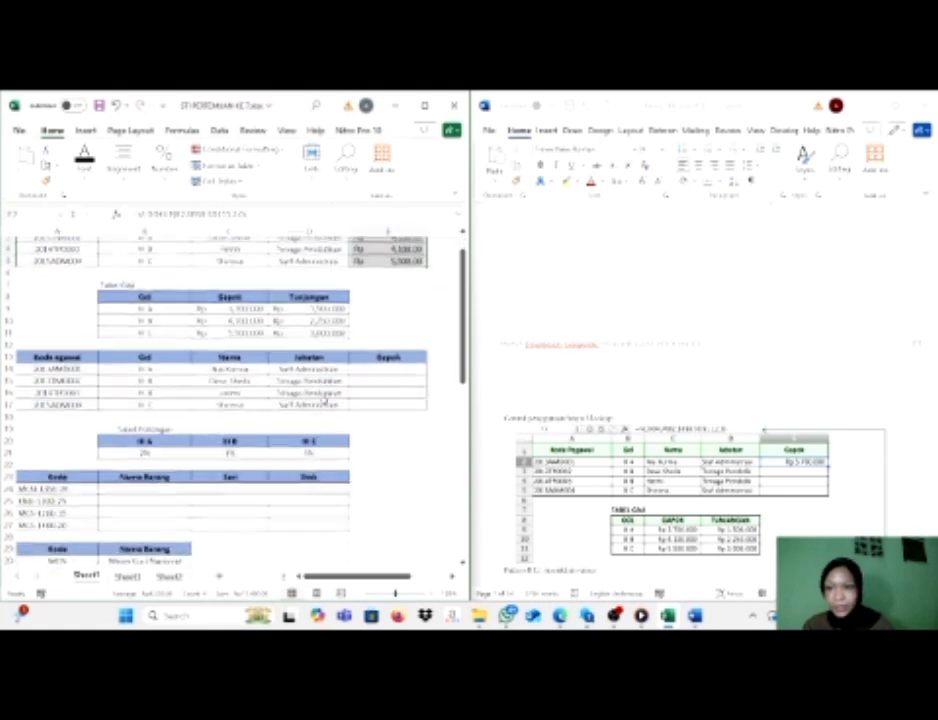
pyautogui.scroll(3, 236, 405)
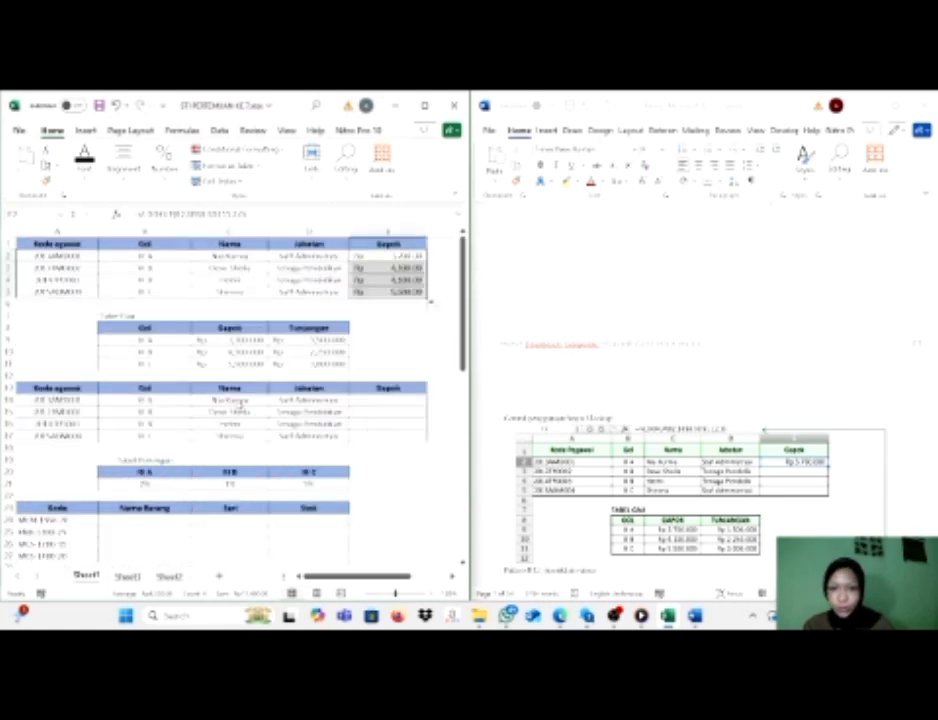
pyautogui.scroll(-1, 240, 403)
pyautogui.scroll(-4, 676, 487)
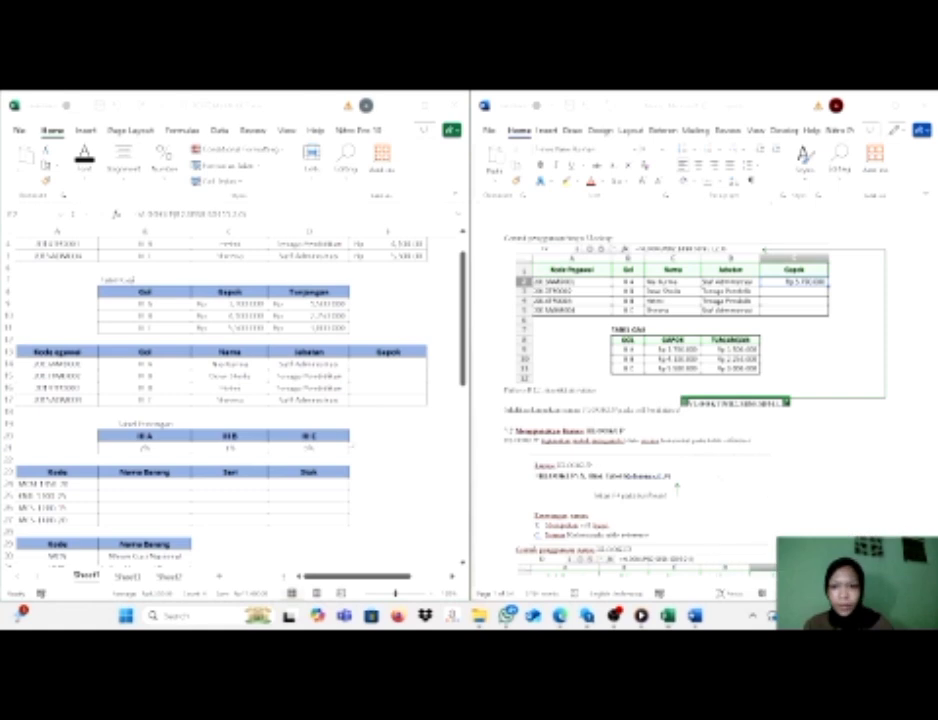
pyautogui.scroll(1, 318, 412)
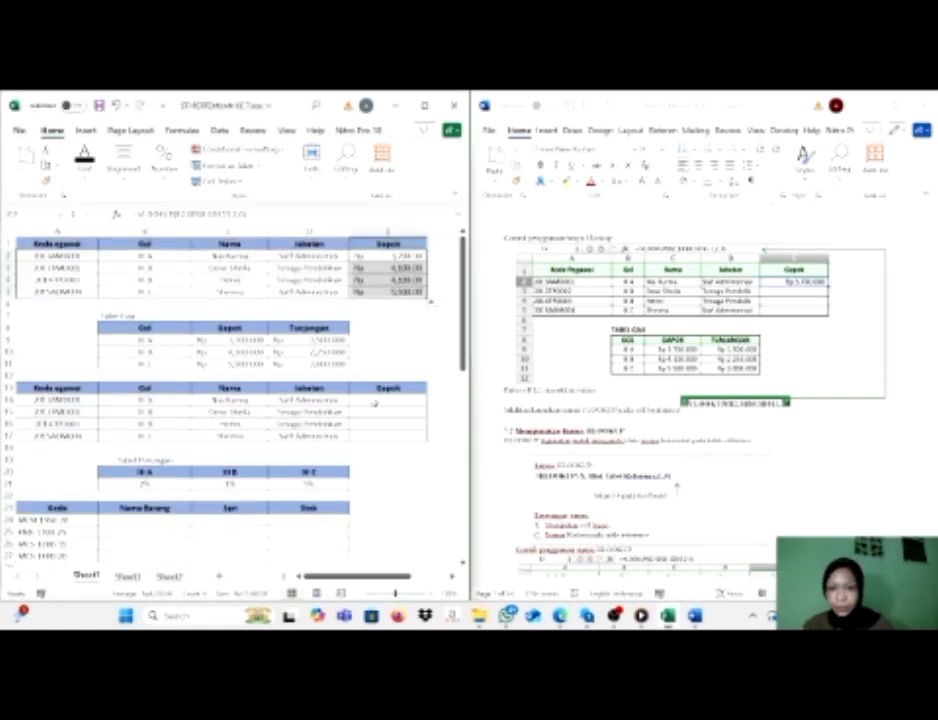
# Start an HLOOKUP formula in E14 with B14 as the lookup value and B20:D21 as the table array.
pyautogui.click(315, 400)
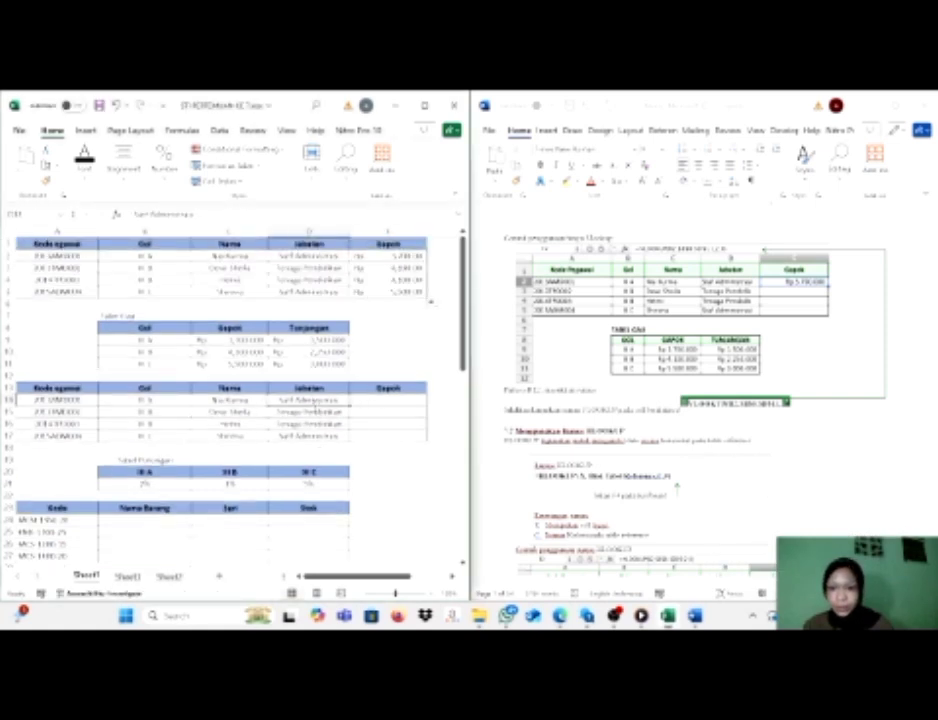
pyautogui.click(375, 401)
pyautogui.write('=v')
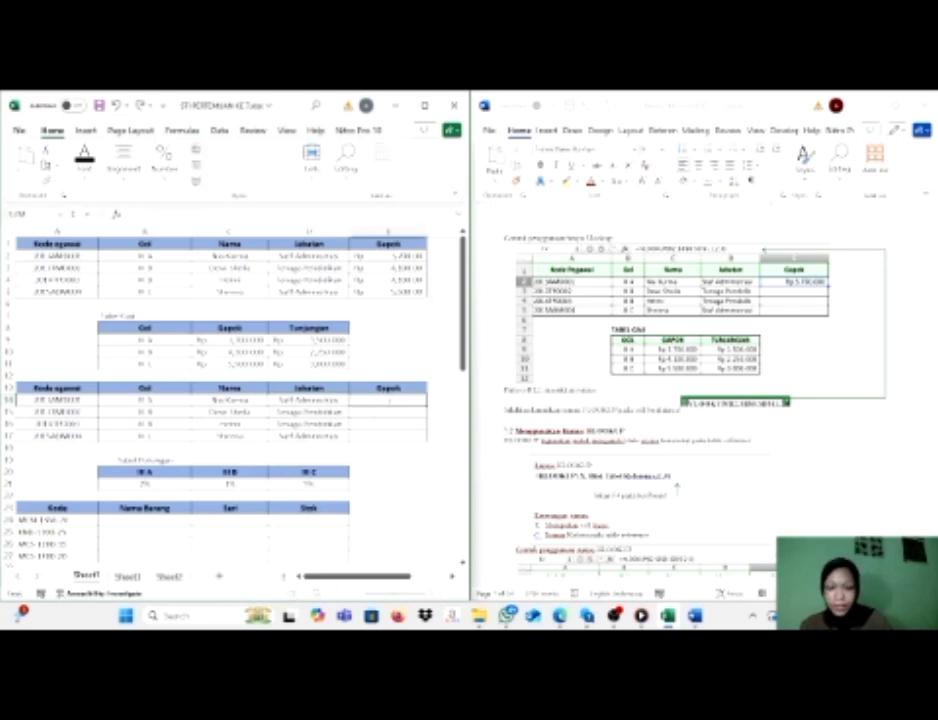
pyautogui.write('l')
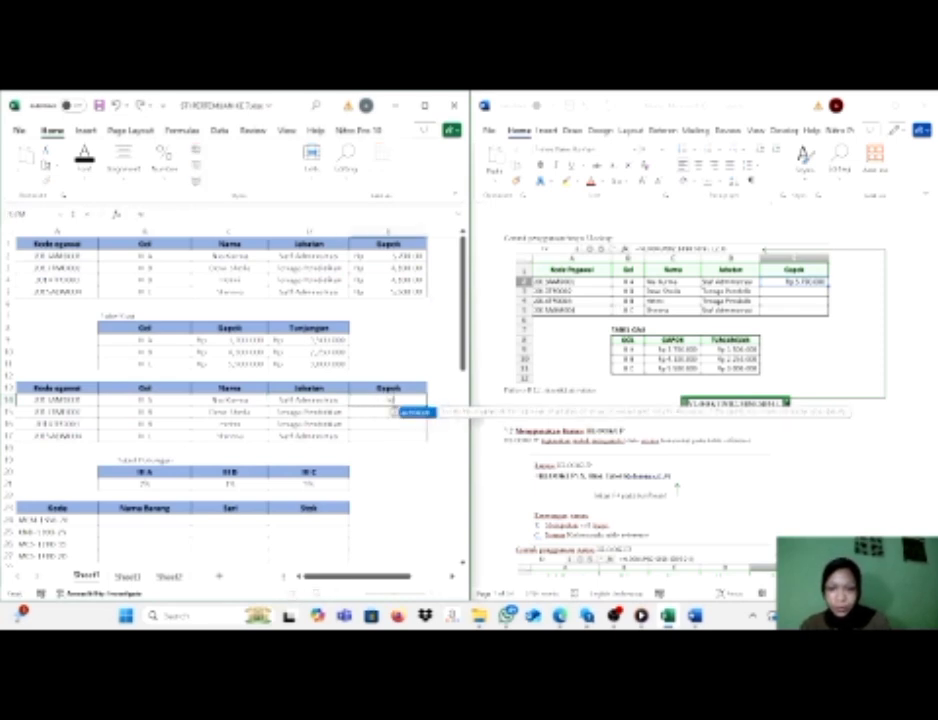
pyautogui.press('Tab')
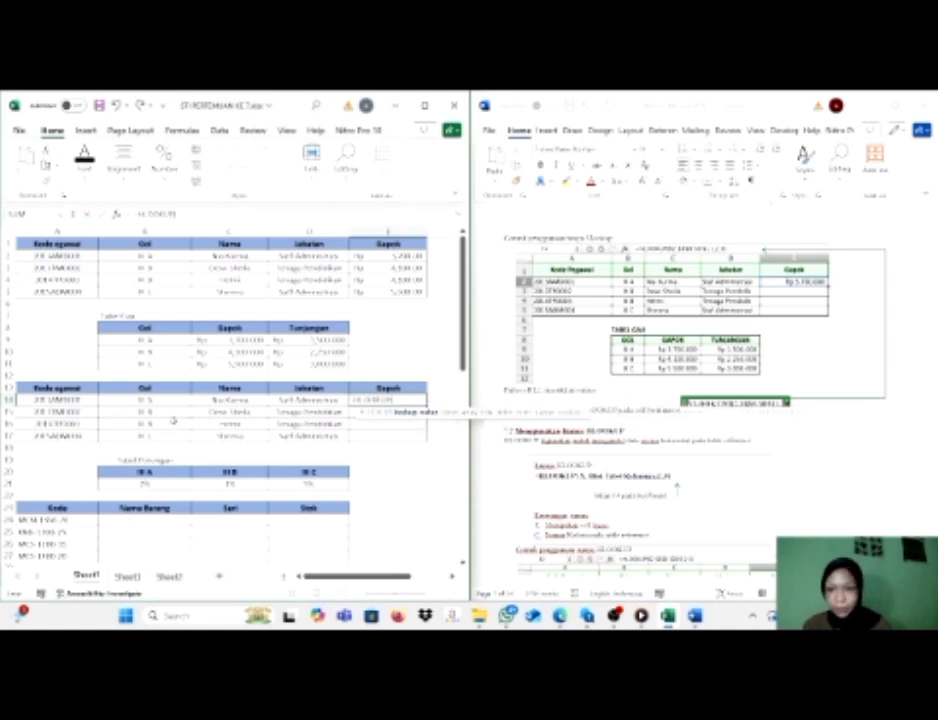
pyautogui.click(145, 399)
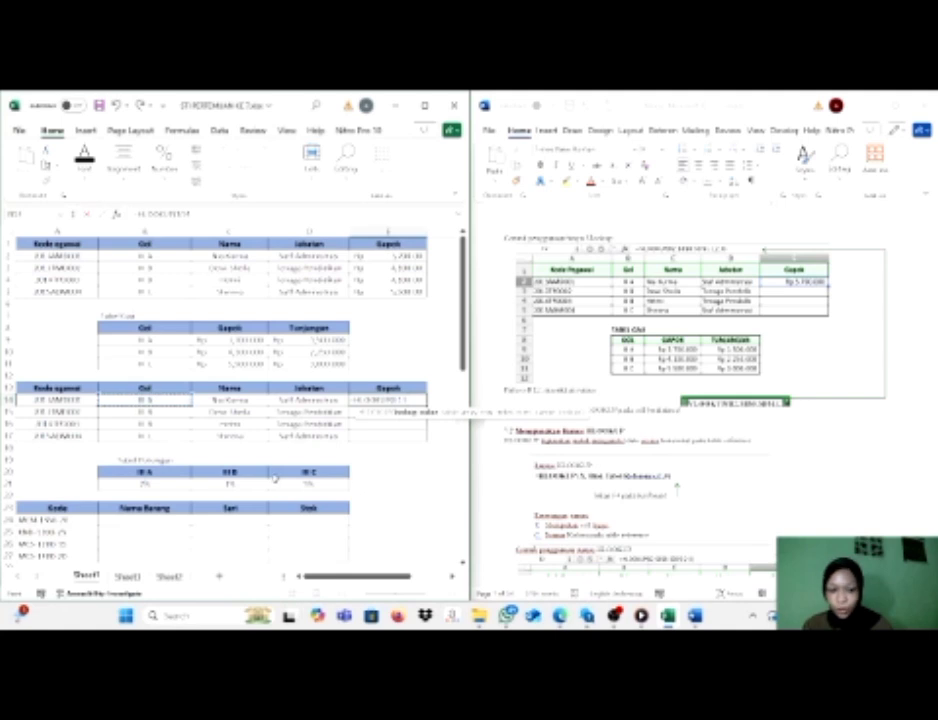
pyautogui.write(',')
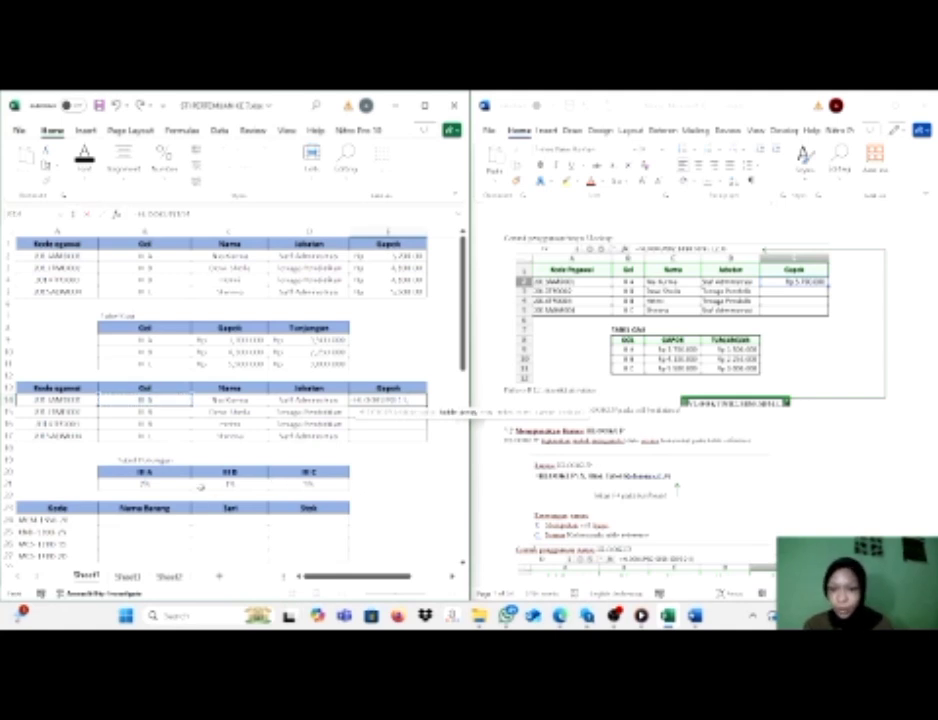
pyautogui.moveTo(153, 470); pyautogui.dragTo(313, 484)
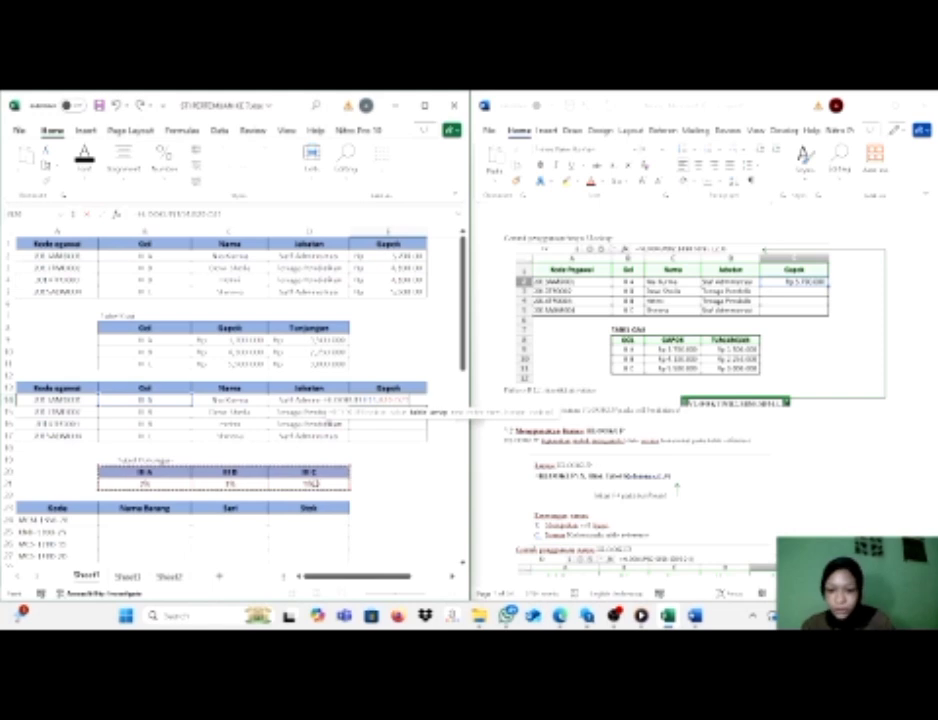
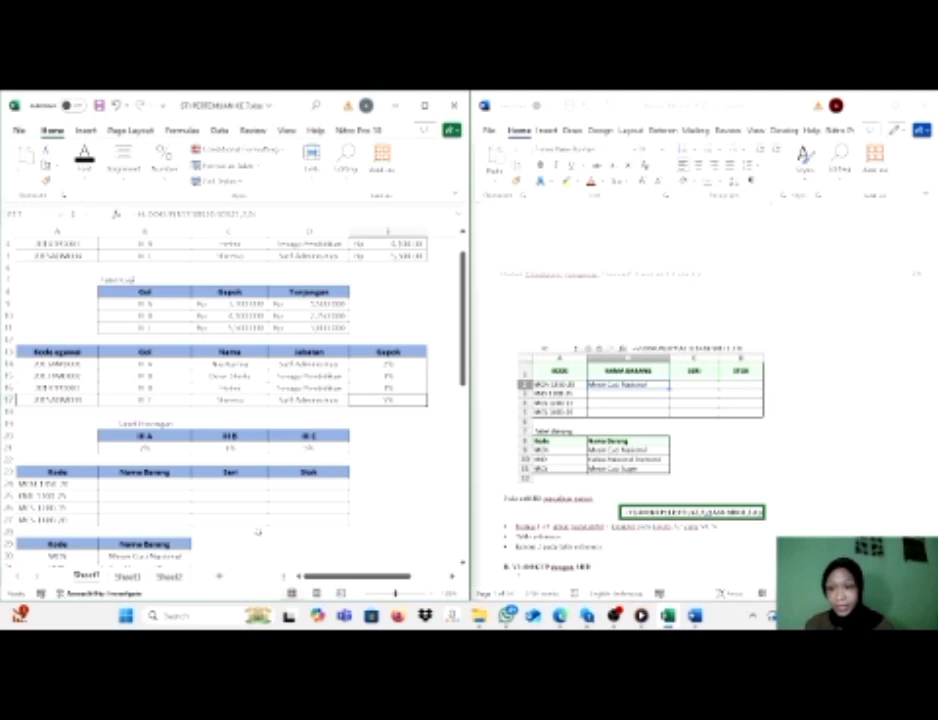
# Start a VLOOKUP formula in B24 of the Nama Barang column with LEFT(A24,3) as the lookup value.
pyautogui.click(160, 489)
pyautogui.scroll(-2, 162, 490)
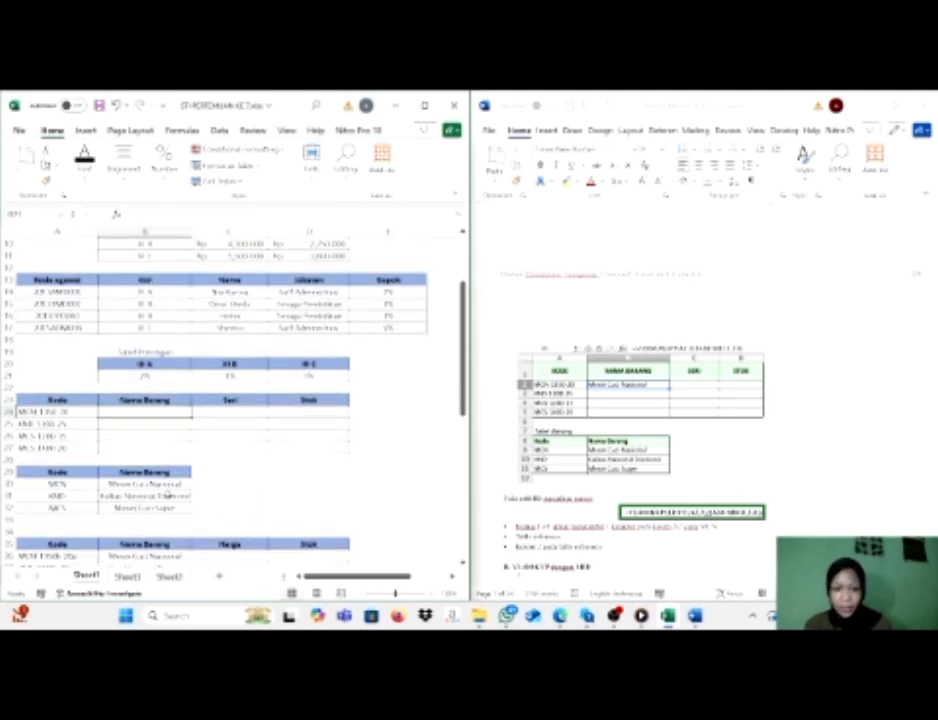
pyautogui.write('=vlo')
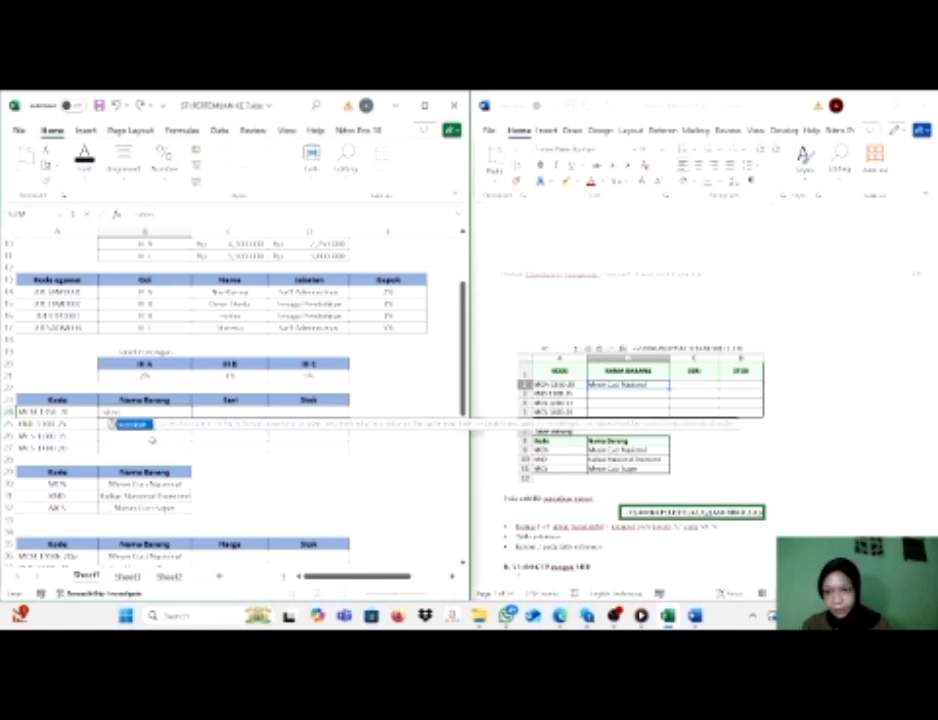
pyautogui.doubleClick(140, 425)
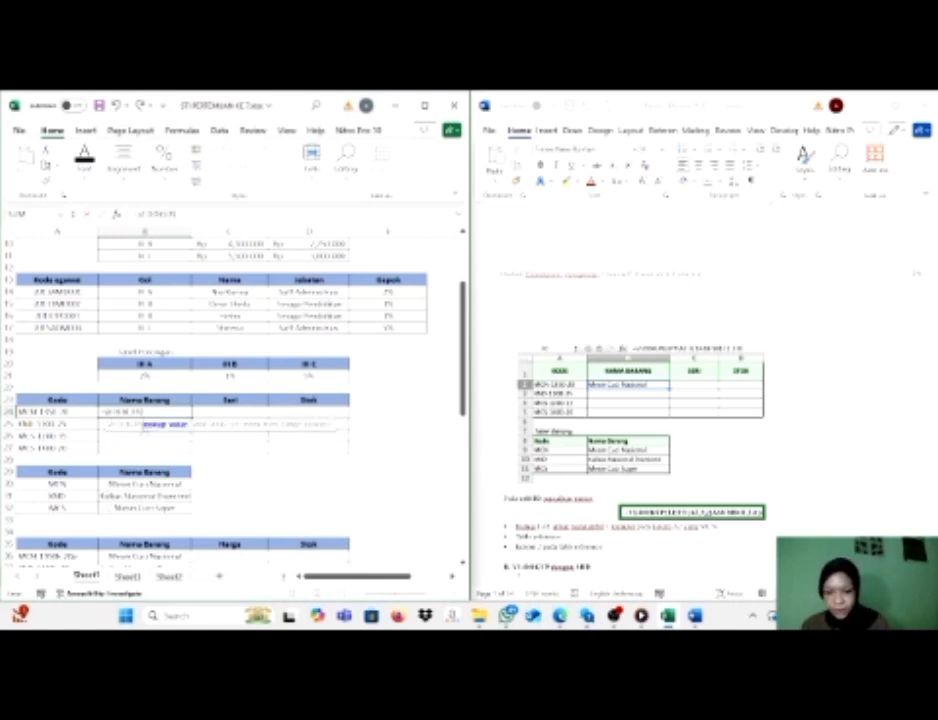
pyautogui.write('a')
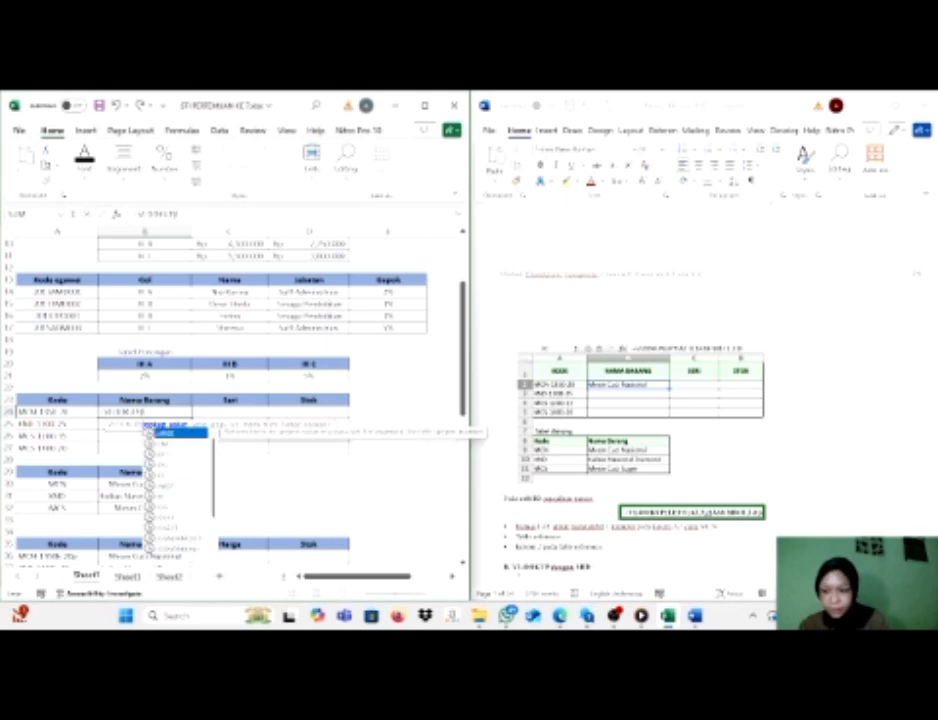
pyautogui.write('e')
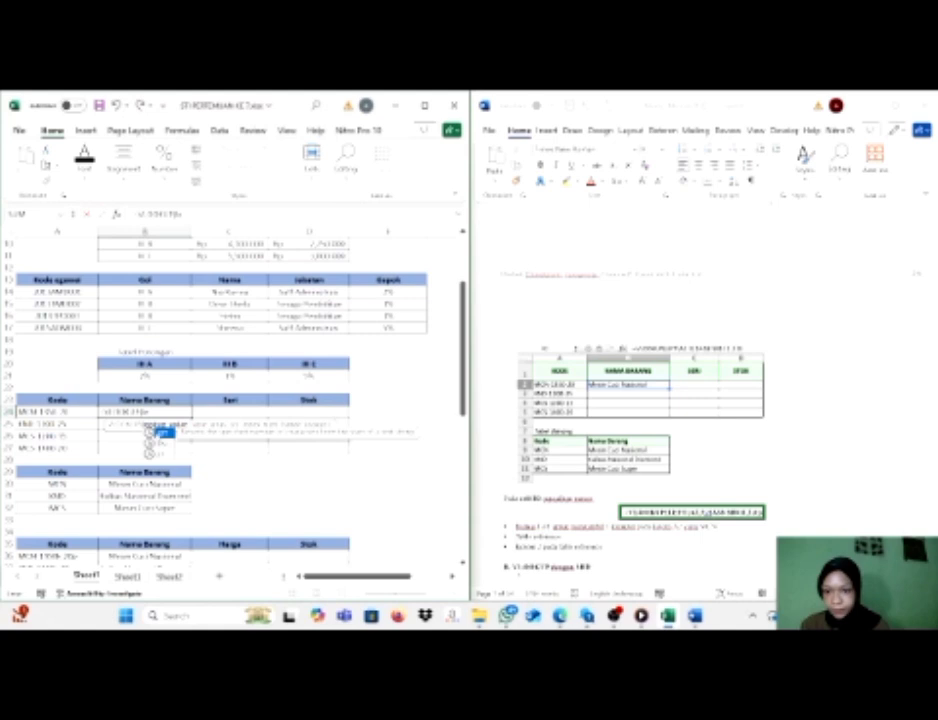
pyautogui.doubleClick(150, 432)
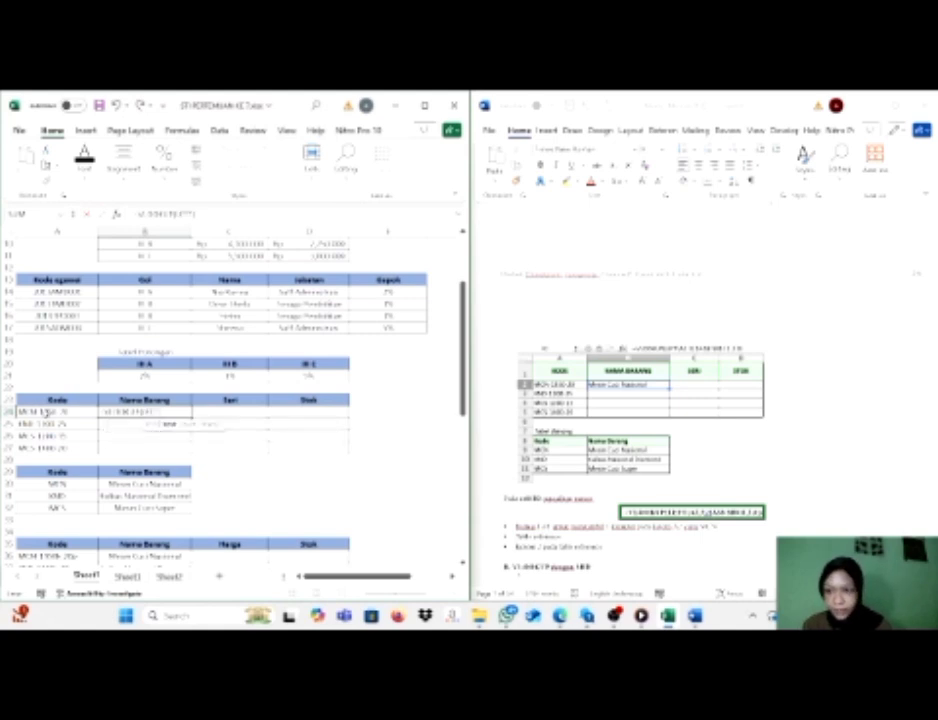
pyautogui.click(47, 411)
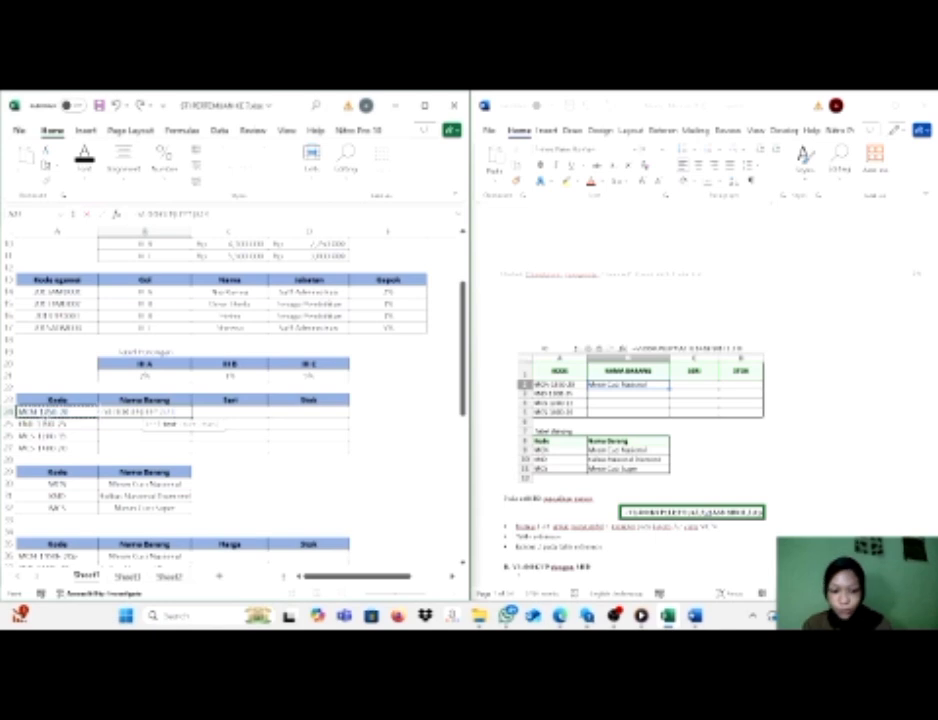
pyautogui.write(',')
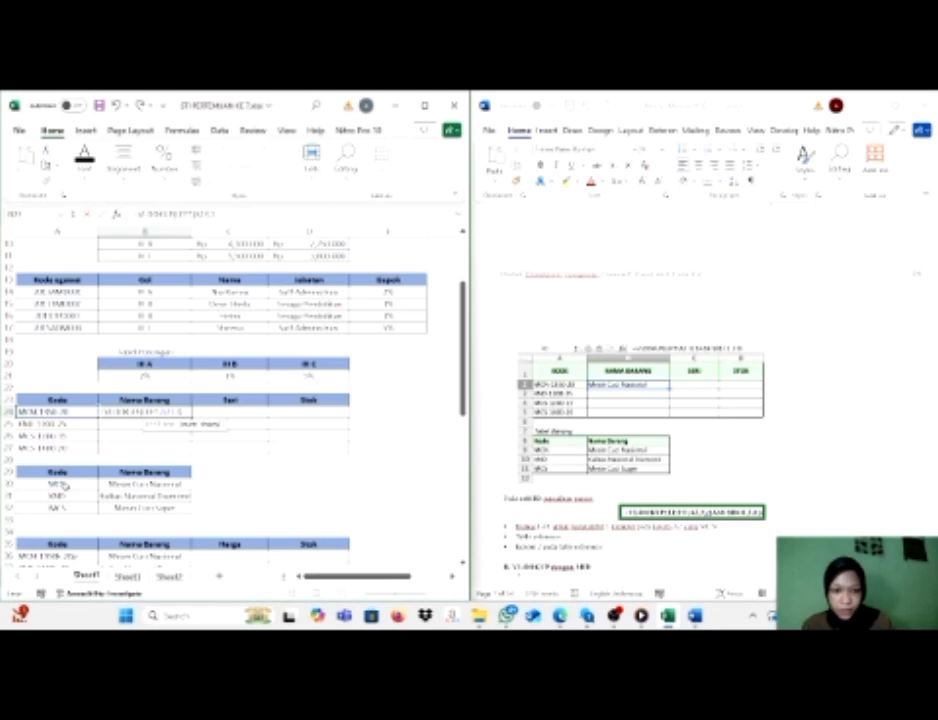
pyautogui.write('),')
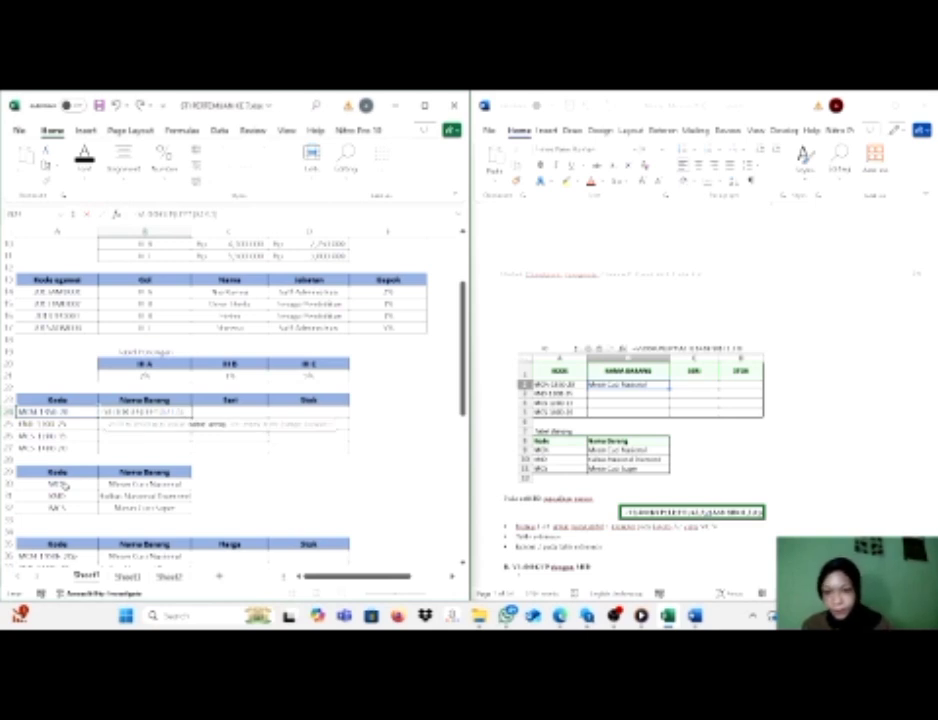
# Complete the B24 formula with absolute table range $A$29:$B$32, column index 2 and range lookup 0, and fill it down through B27.
pyautogui.moveTo(45, 471); pyautogui.dragTo(125, 507)
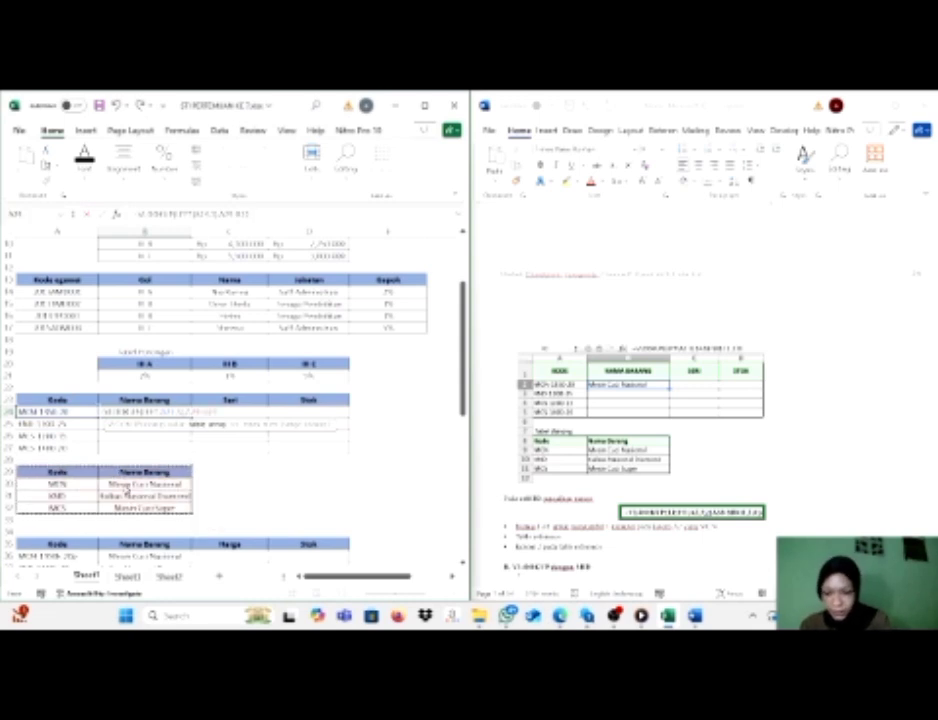
pyautogui.press('F4')
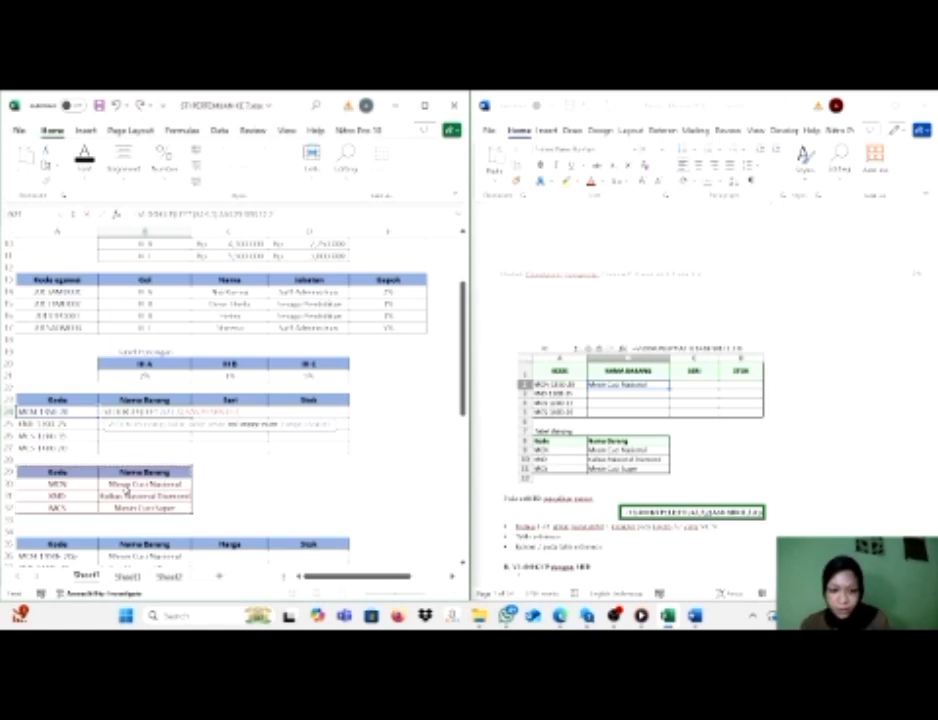
pyautogui.write(',2,0')
pyautogui.press('Return')
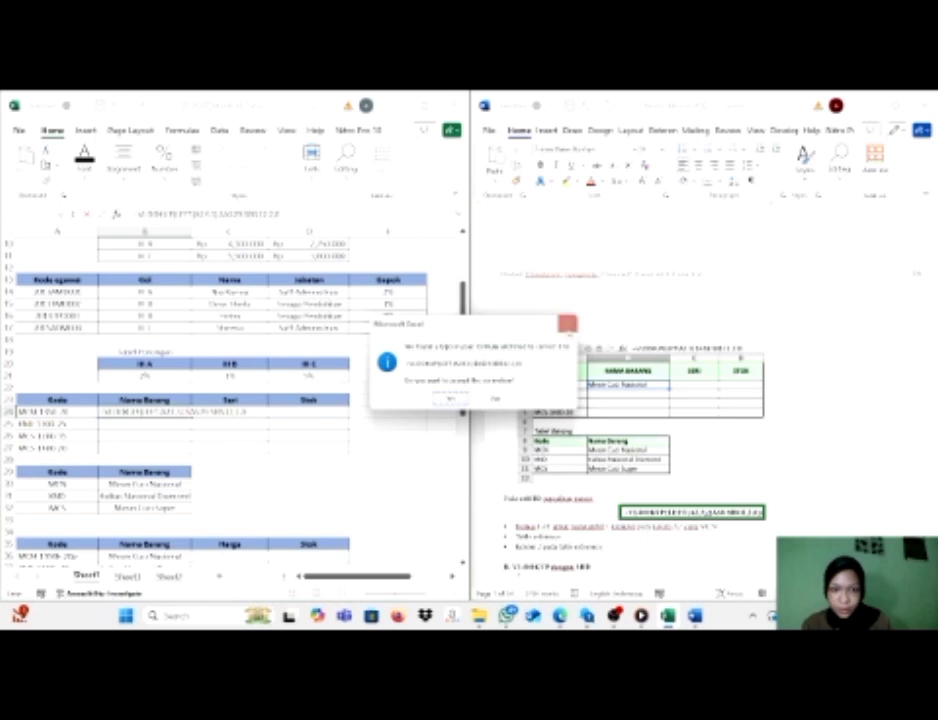
pyautogui.click(566, 323)
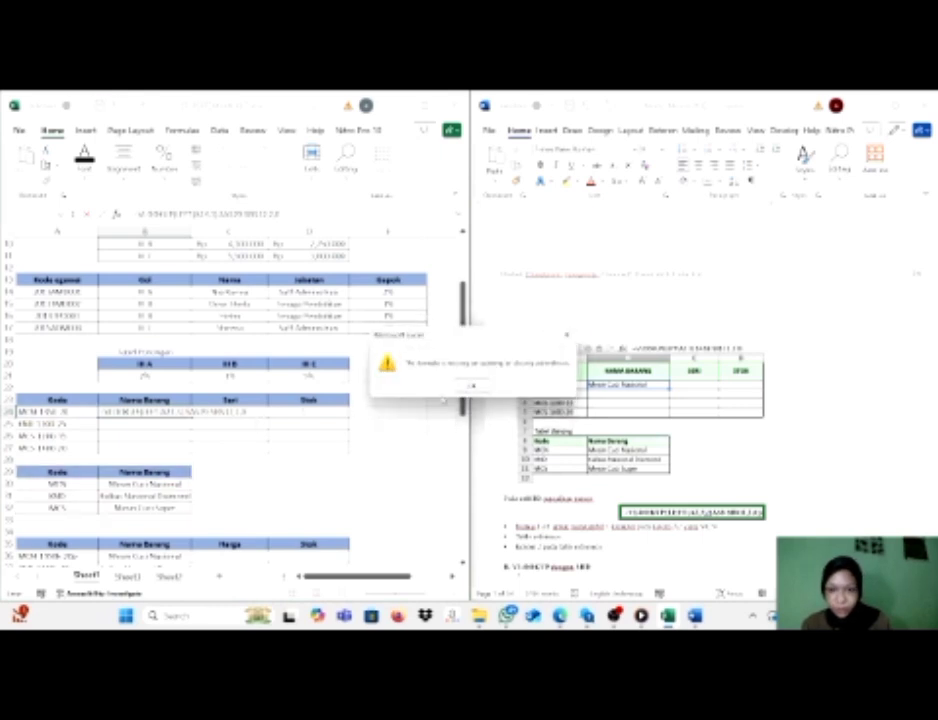
pyautogui.click(471, 385)
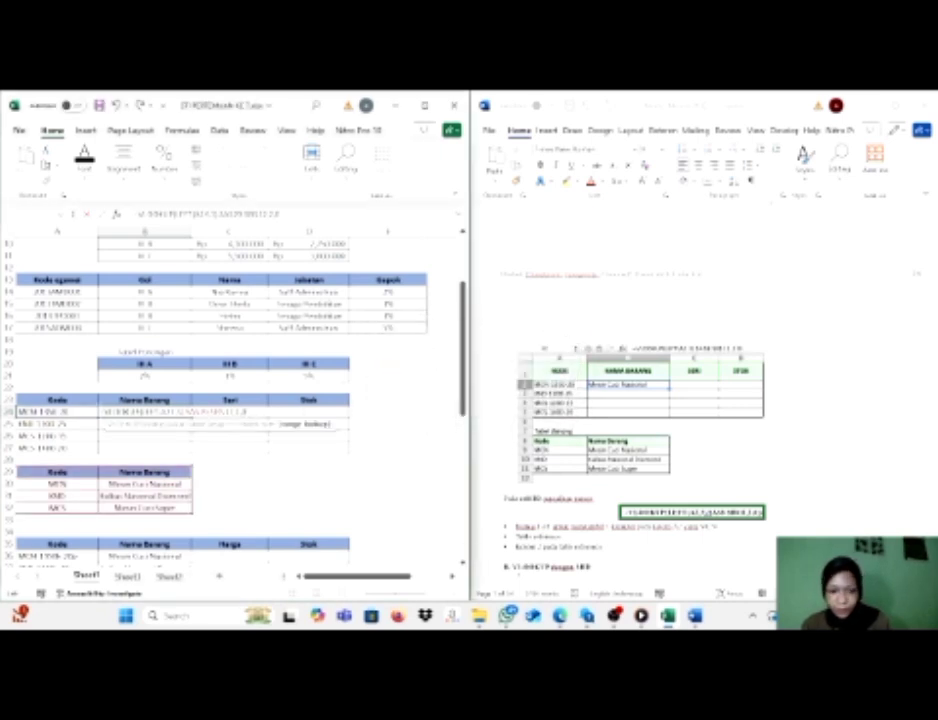
pyautogui.press('Return')
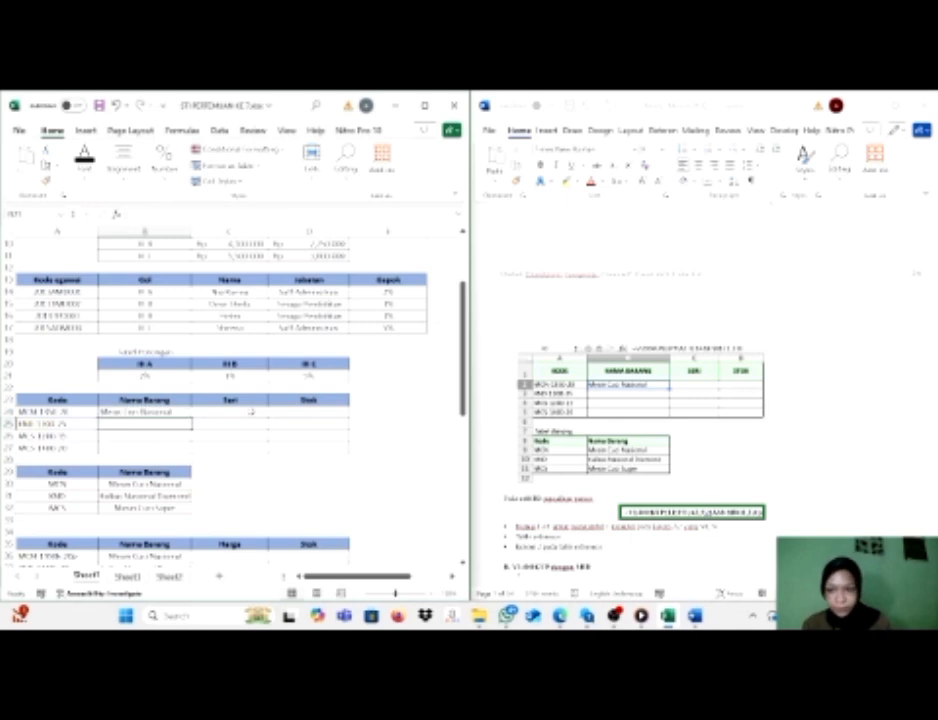
pyautogui.click(185, 412)
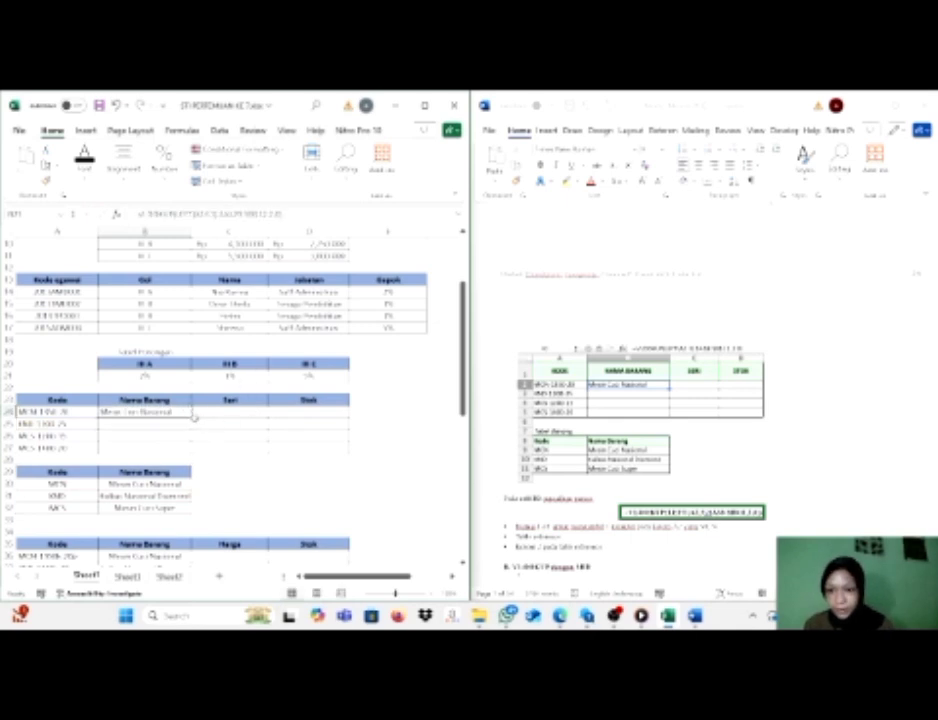
pyautogui.doubleClick(191, 418)
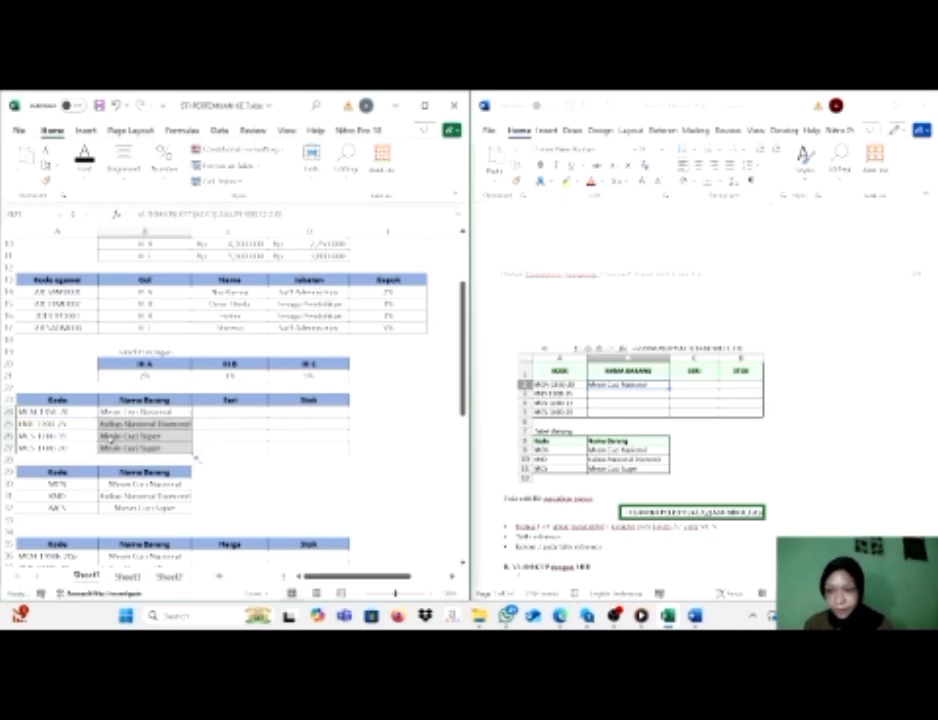
# Review the next practice tables in the worksheet and the VLOOKUP with MID section of the Word module.
pyautogui.scroll(-1, 111, 439)
pyautogui.scroll(-1, 111, 439)
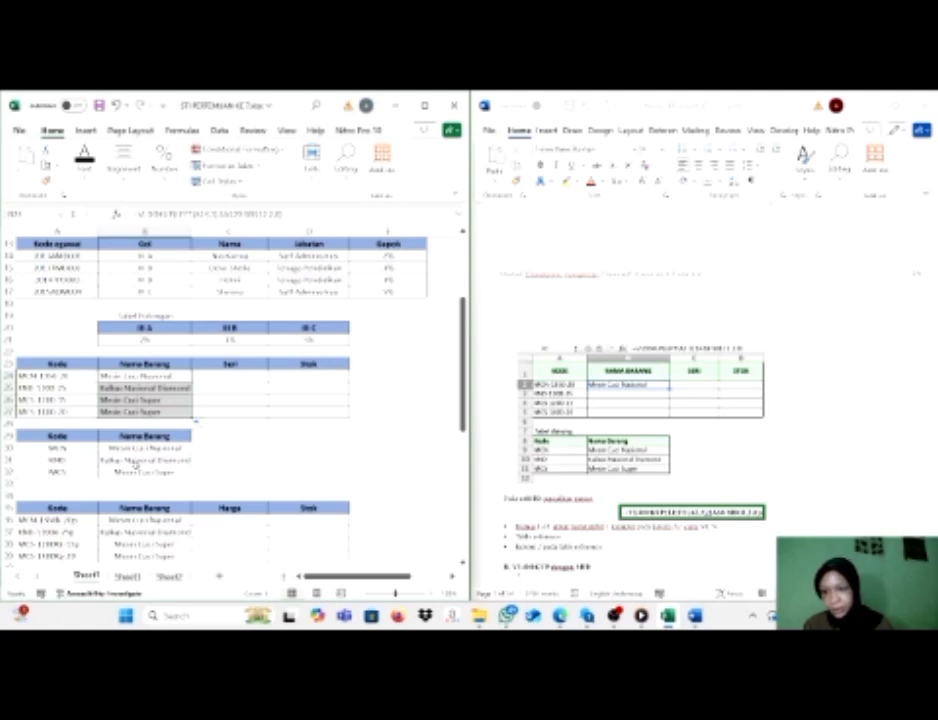
pyautogui.scroll(-1, 146, 450)
pyautogui.scroll(-1, 230, 430)
pyautogui.click(230, 426)
pyautogui.scroll(-2, 228, 417)
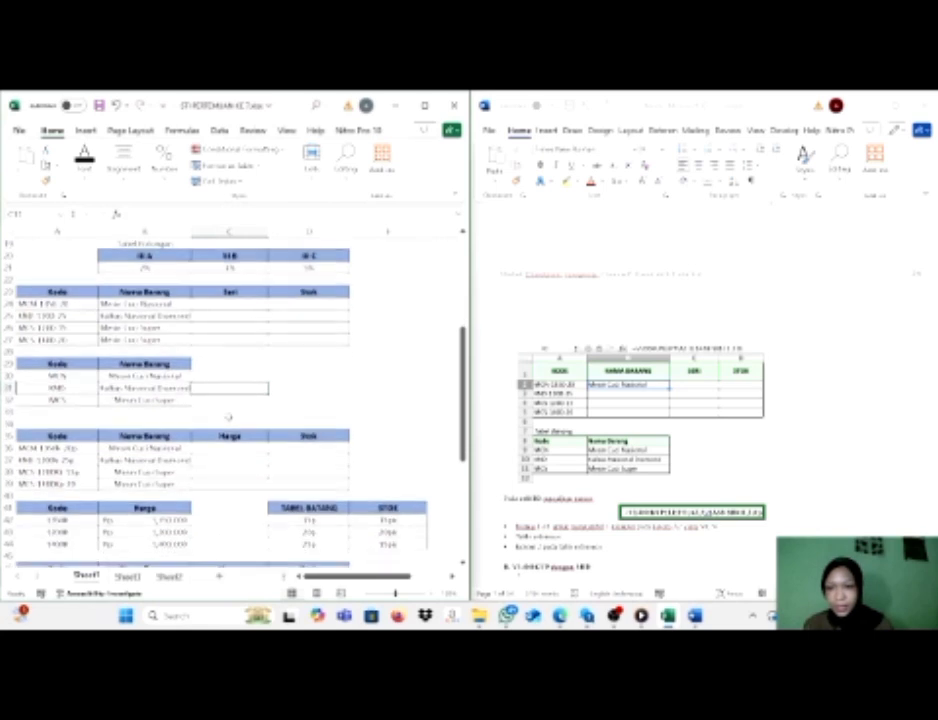
pyautogui.scroll(-2, 510, 398)
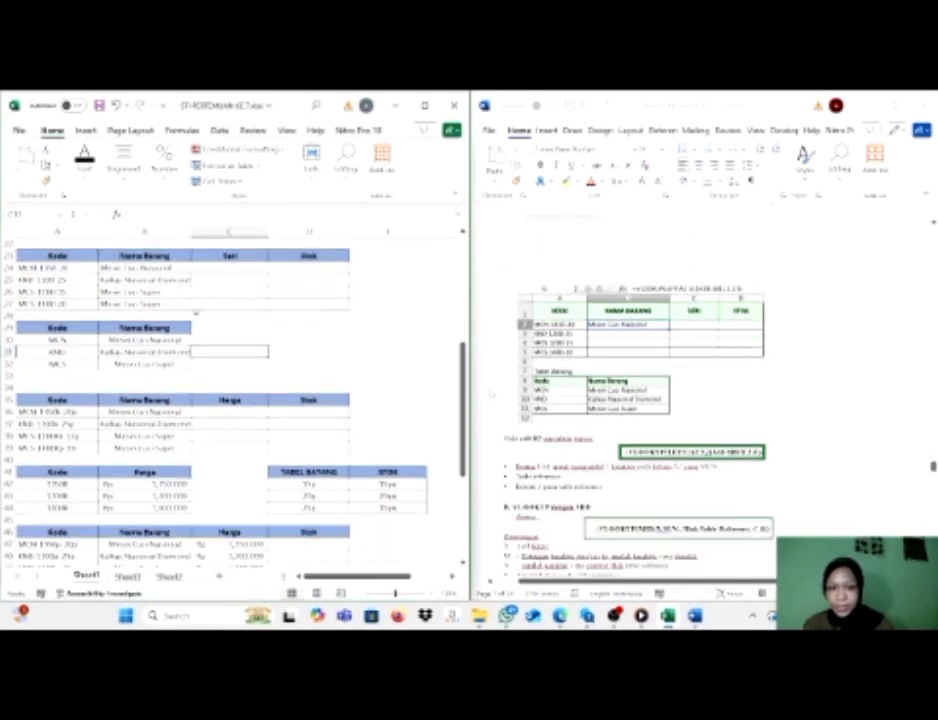
pyautogui.scroll(-2, 640, 400)
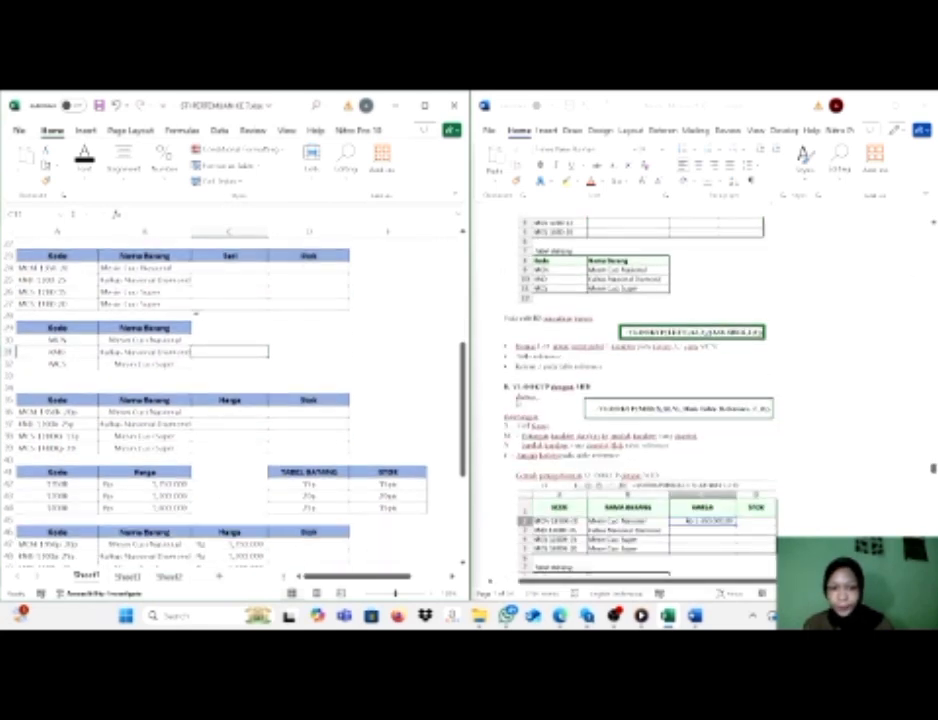
pyautogui.scroll(-4, 640, 400)
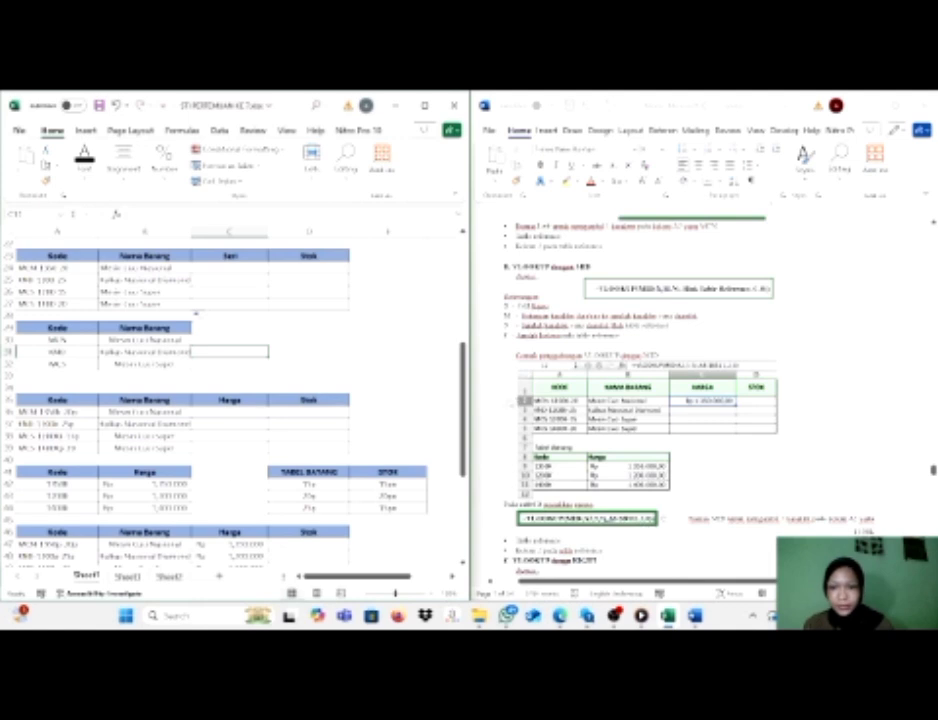
# Start a VLOOKUP formula in C36 of the Harga column with MID(A36,5,5) as the lookup value.
pyautogui.scroll(-1, 152, 342)
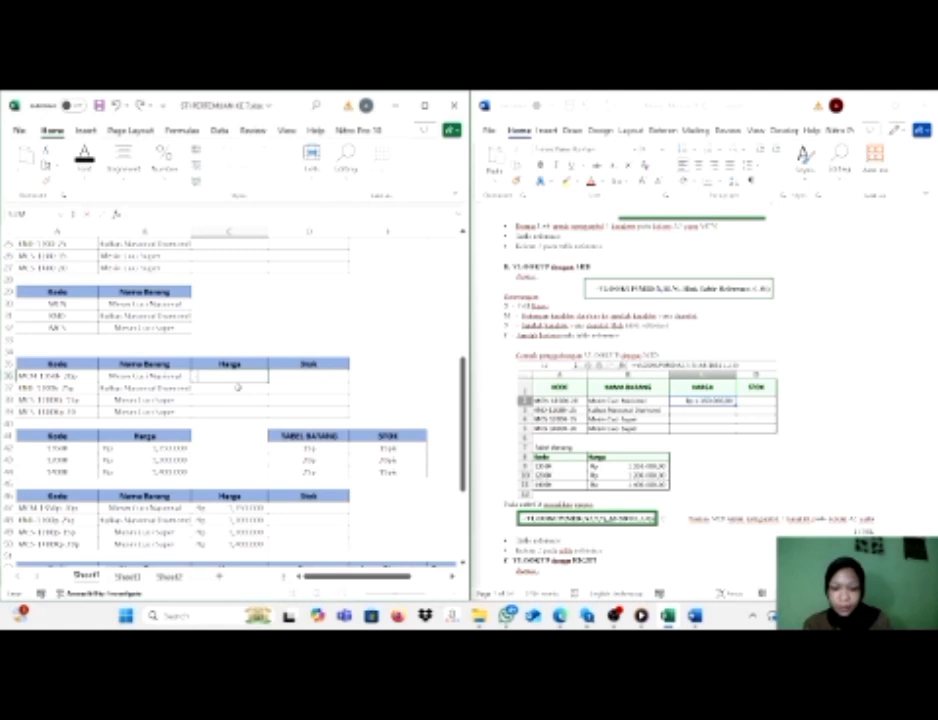
pyautogui.write('=vl')
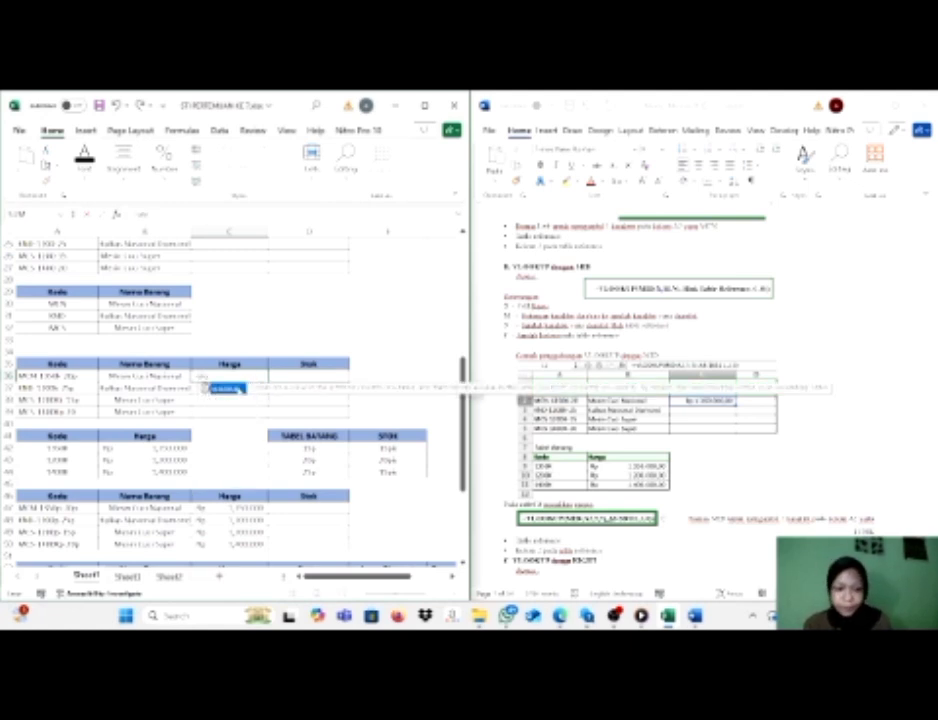
pyautogui.press('Tab')
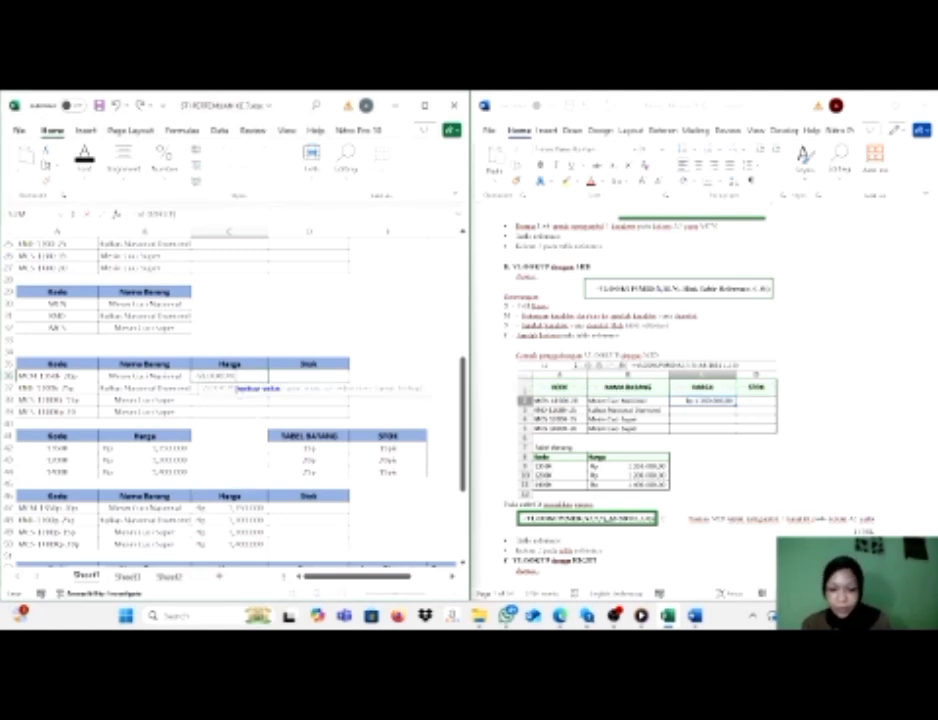
pyautogui.write('mo')
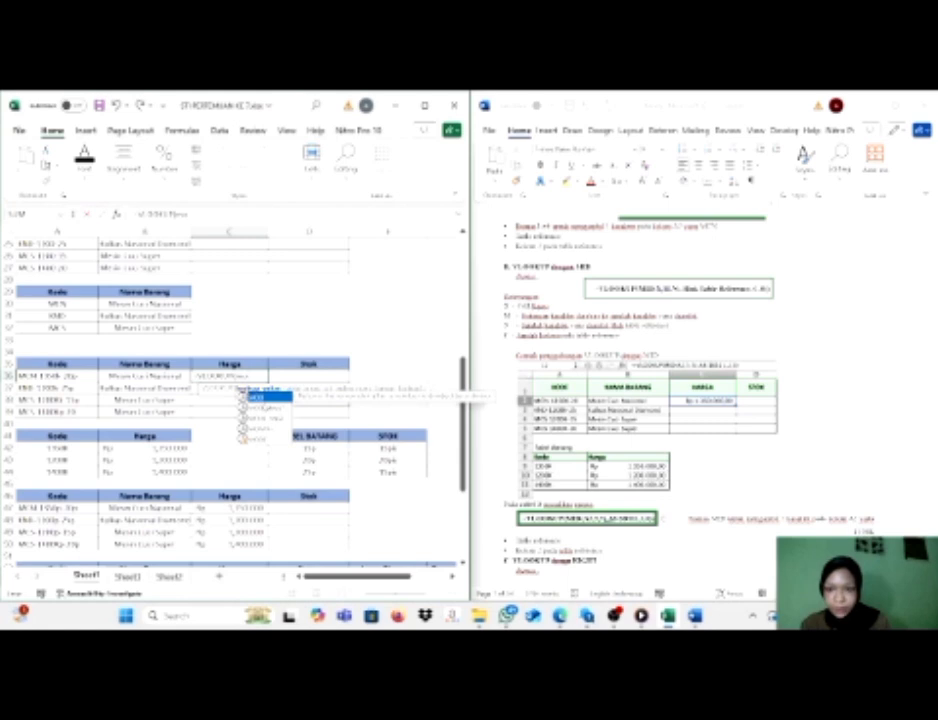
pyautogui.press('BackSpace')
pyautogui.write('i')
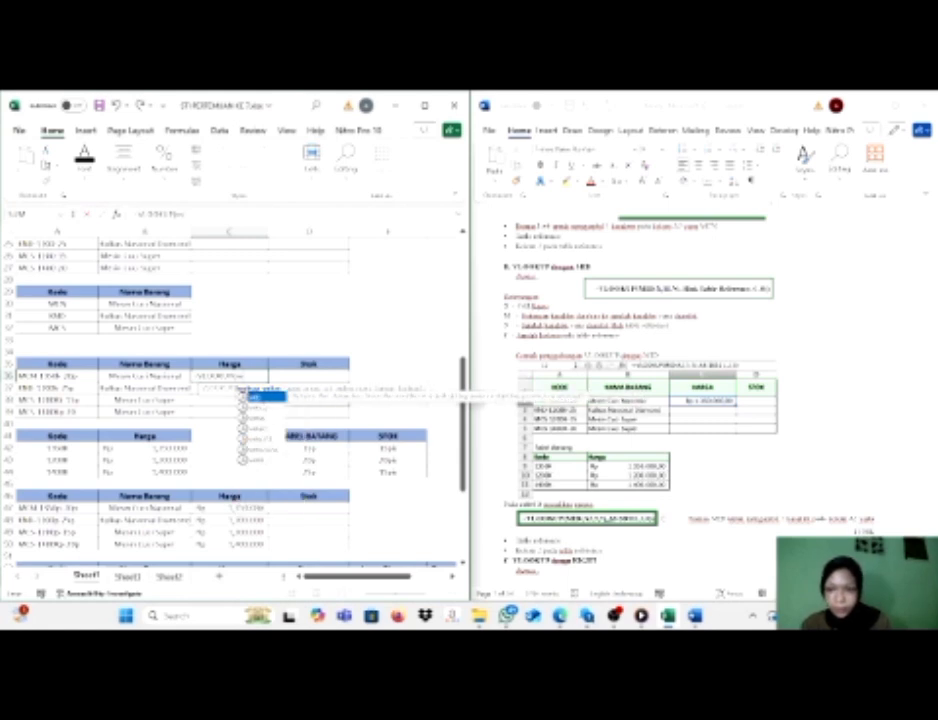
pyautogui.doubleClick(258, 397)
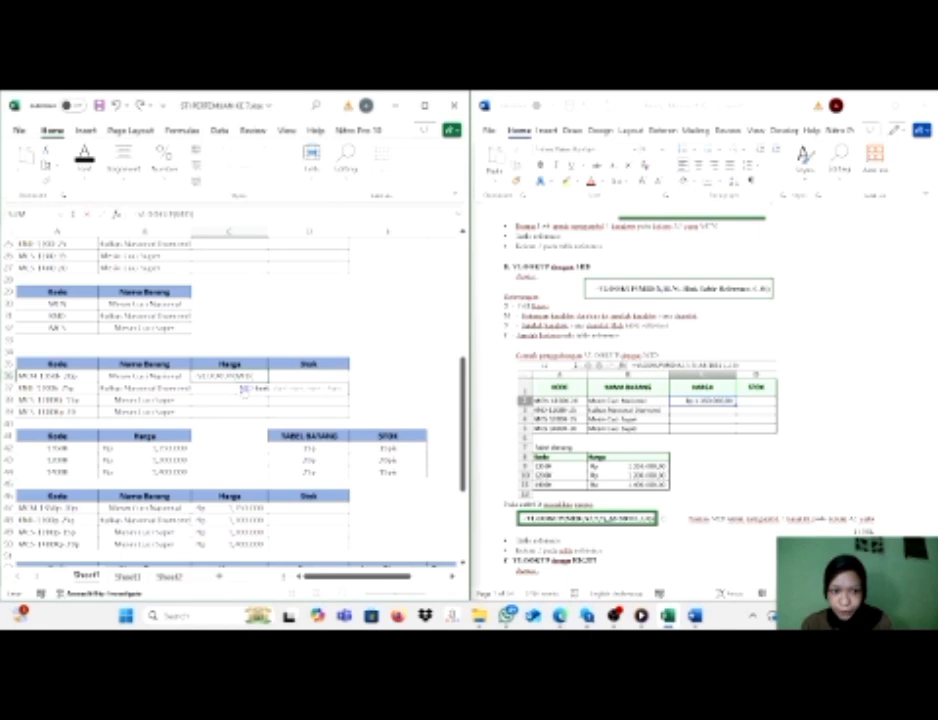
pyautogui.click(60, 376)
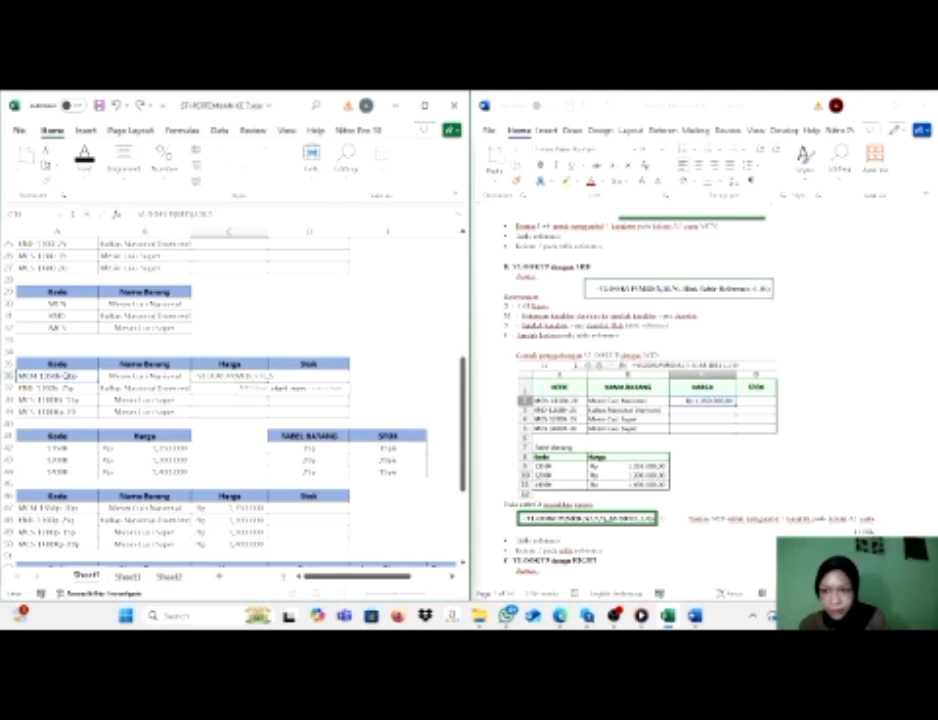
pyautogui.write(',5,')
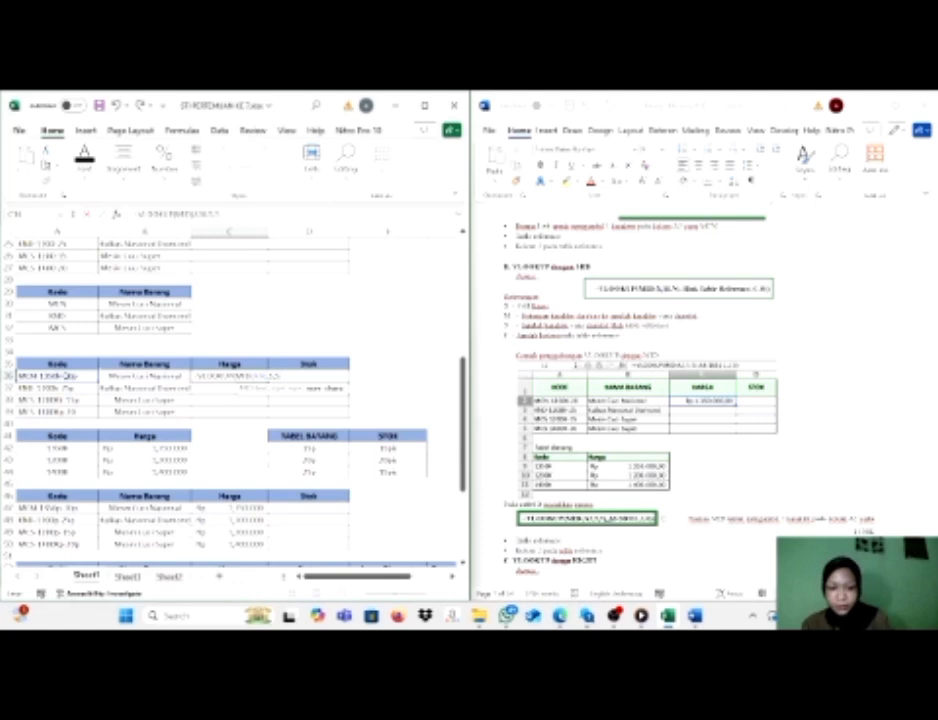
pyautogui.write(')')
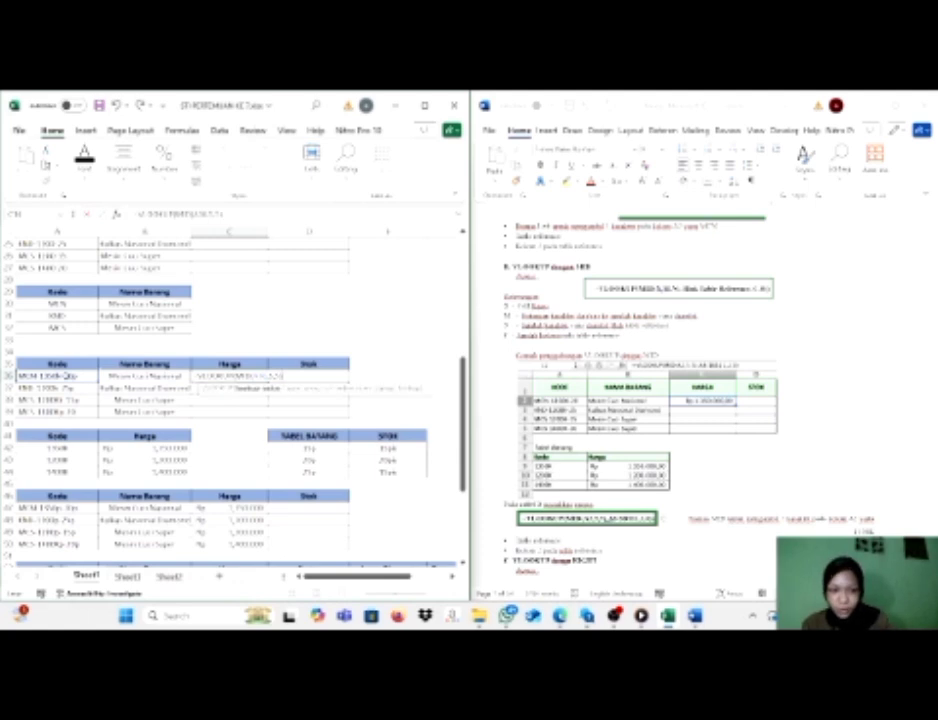
pyautogui.write(';')
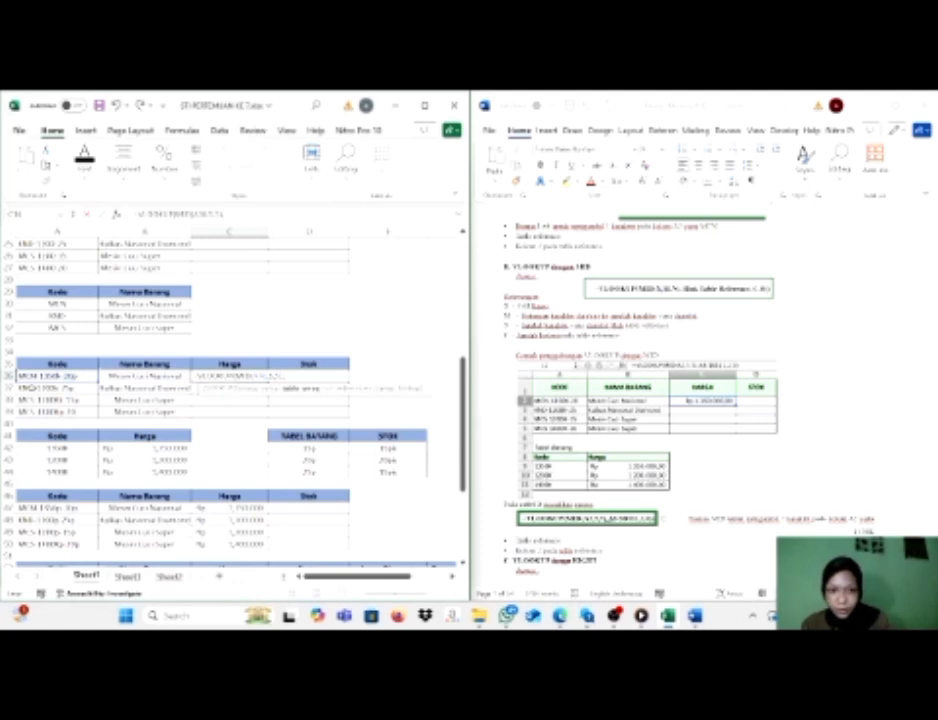
# Complete the C36 formula with absolute table range $A$41:$B$44, column index 2 and range lookup 0.
pyautogui.moveTo(60, 438); pyautogui.dragTo(142, 472)
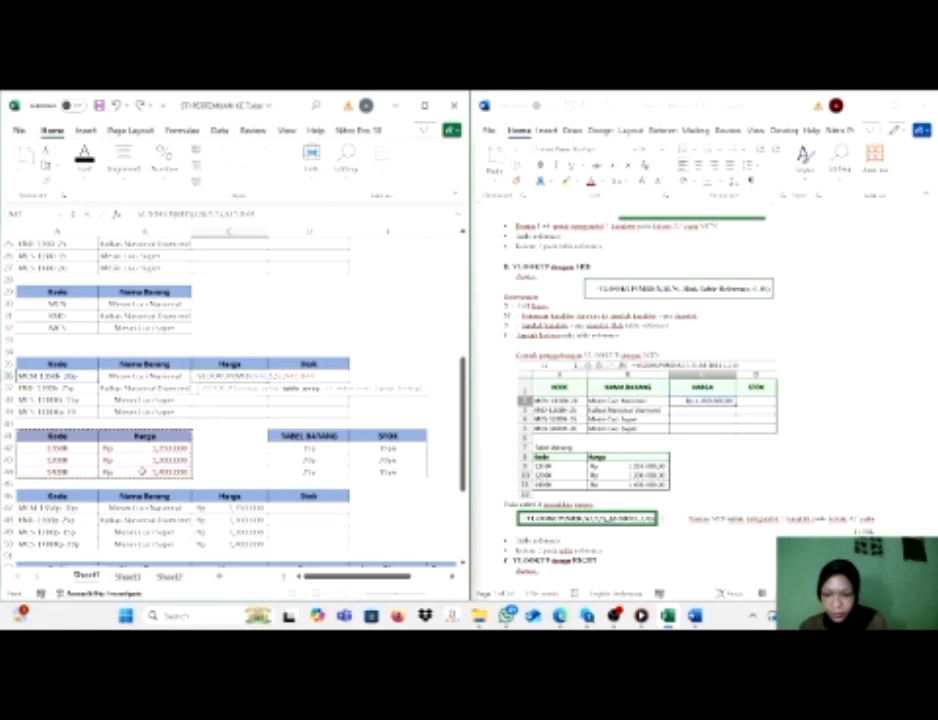
pyautogui.press('F4')
pyautogui.write(',2,')
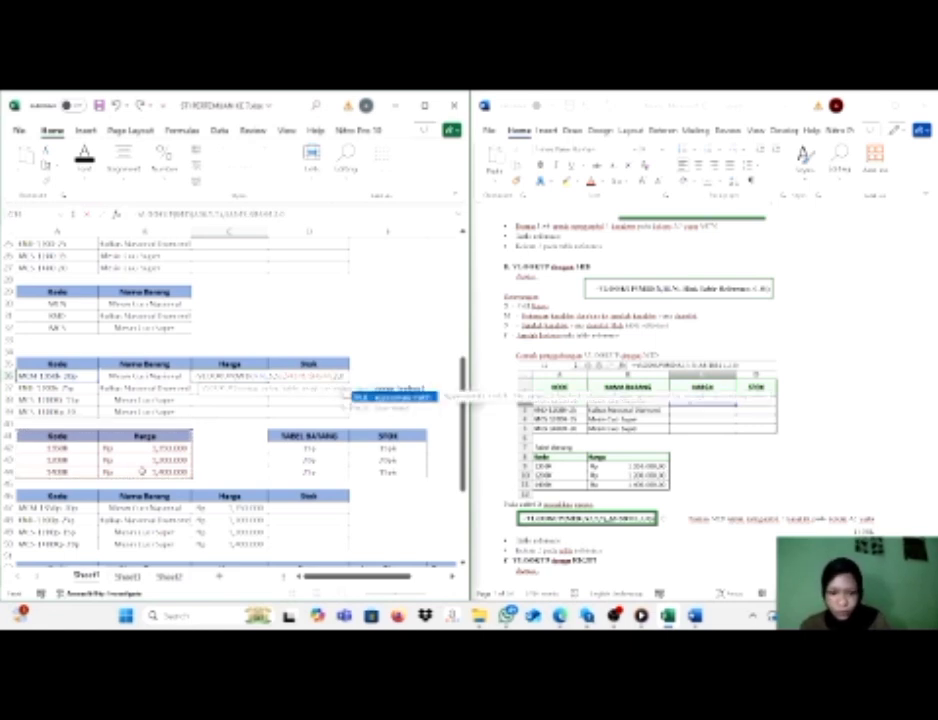
pyautogui.write('0')
pyautogui.press('Return')
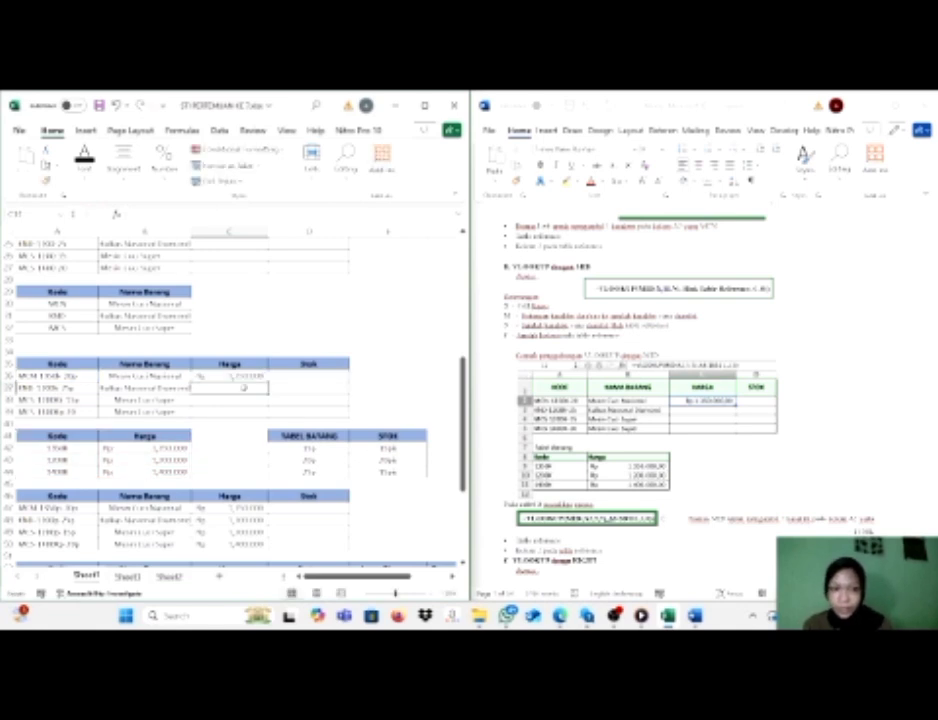
# Fill the C36 price lookup formula down the Harga column through C39.
pyautogui.click(262, 377)
pyautogui.doubleClick(268, 382)
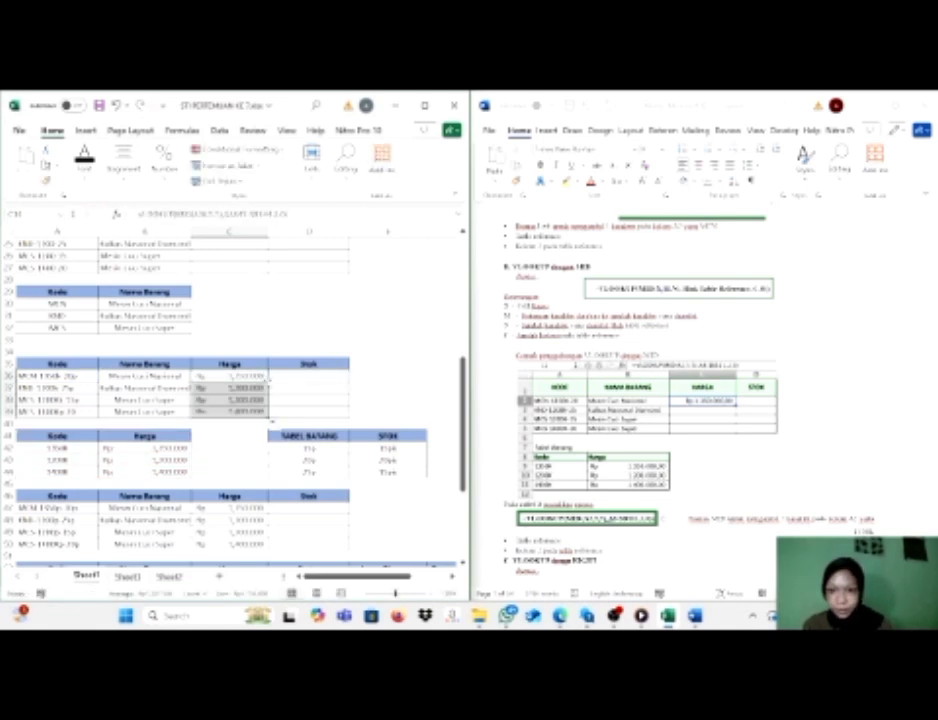
# Start a VLOOKUP formula in D47 of the Stok column, following the module's VLOOKUP with RIGHT example.
pyautogui.scroll(-1, 213, 461)
pyautogui.scroll(-3, 213, 461)
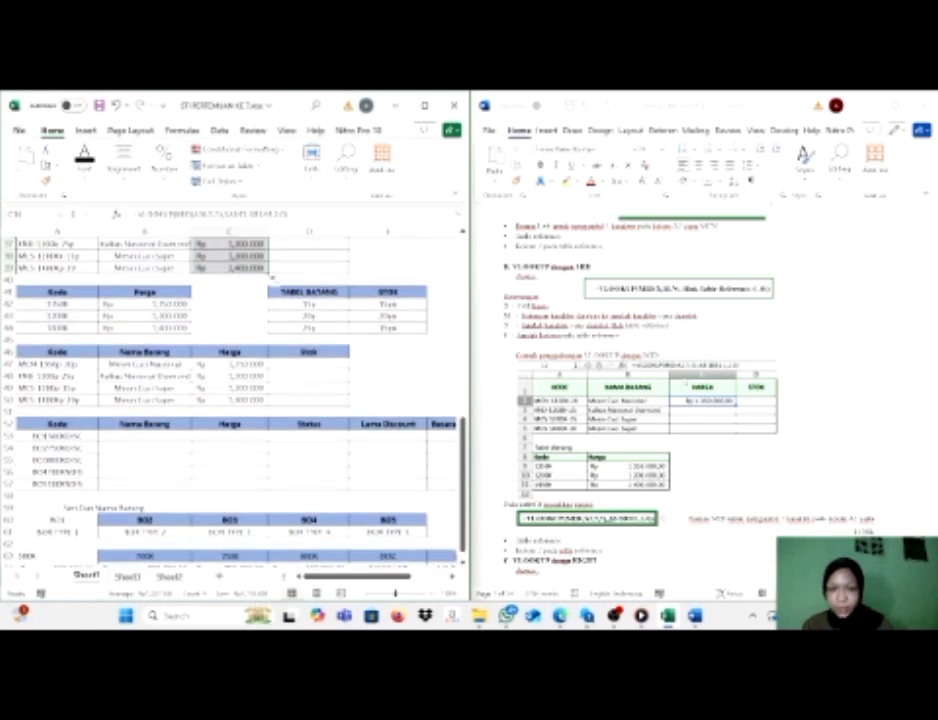
pyautogui.scroll(-4, 686, 381)
pyautogui.scroll(-5, 686, 381)
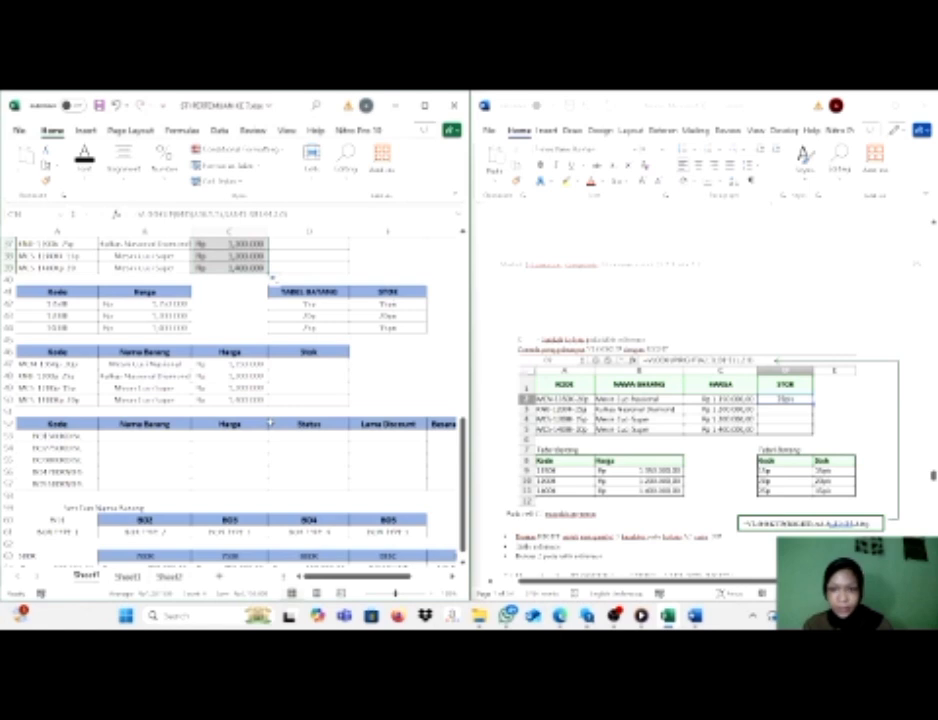
pyautogui.click(295, 370)
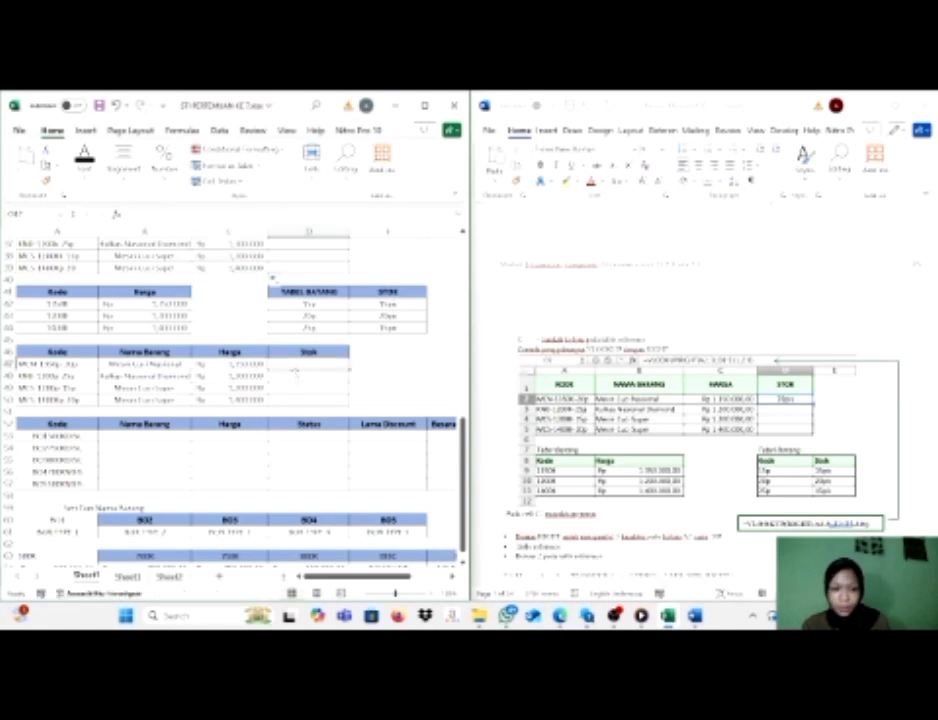
pyautogui.write('=')
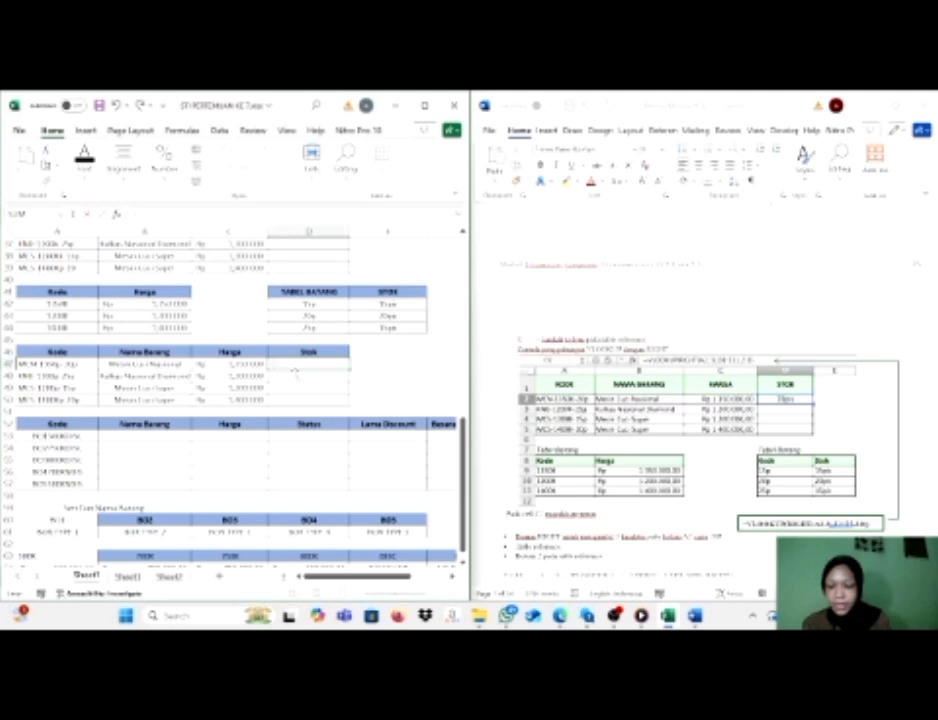
pyautogui.write('vl')
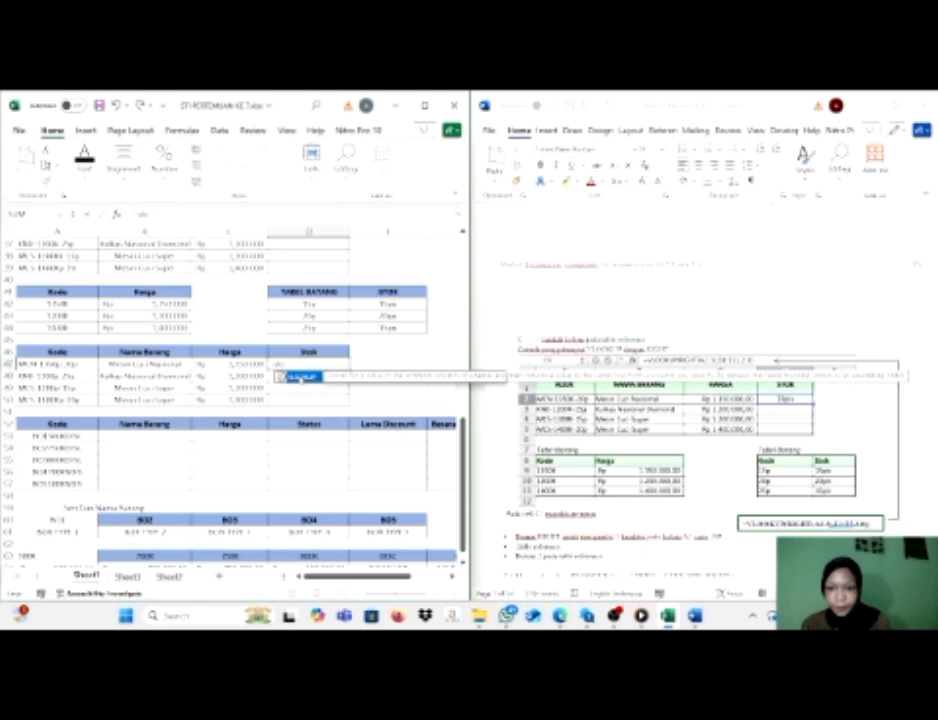
pyautogui.press('Tab')
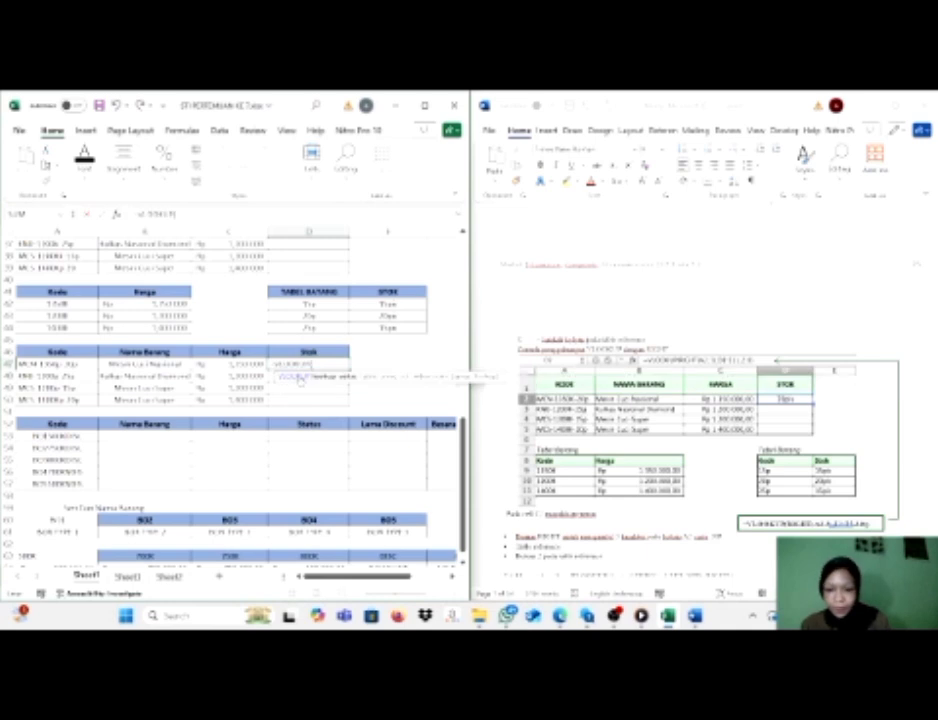
# Nest RIGHT(A47,3) as the lookup value of the VLOOKUP formula in D47.
pyautogui.write('r')
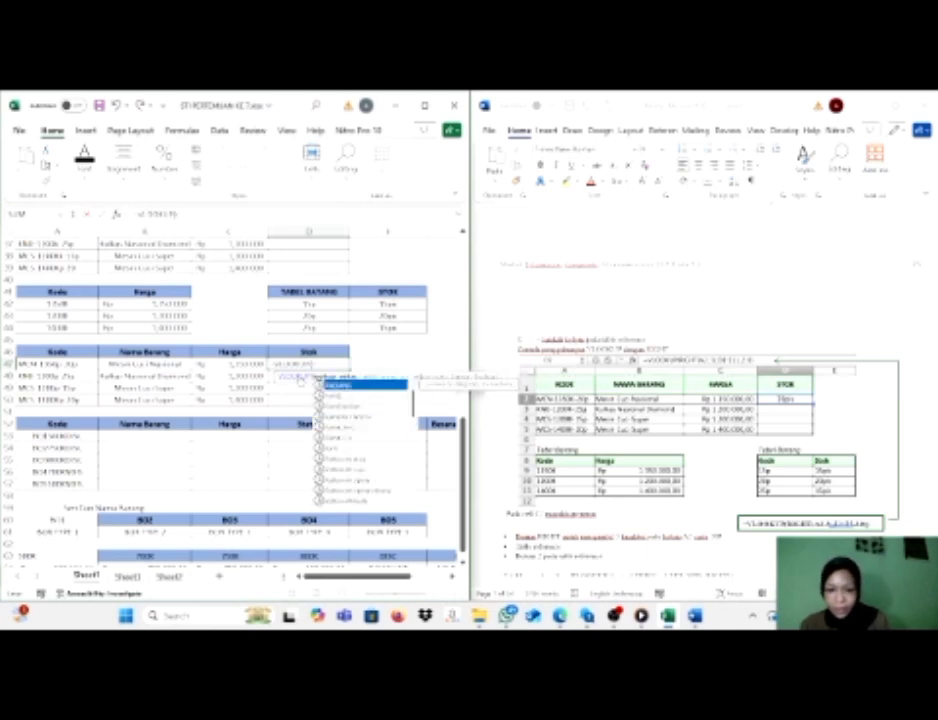
pyautogui.write('ig')
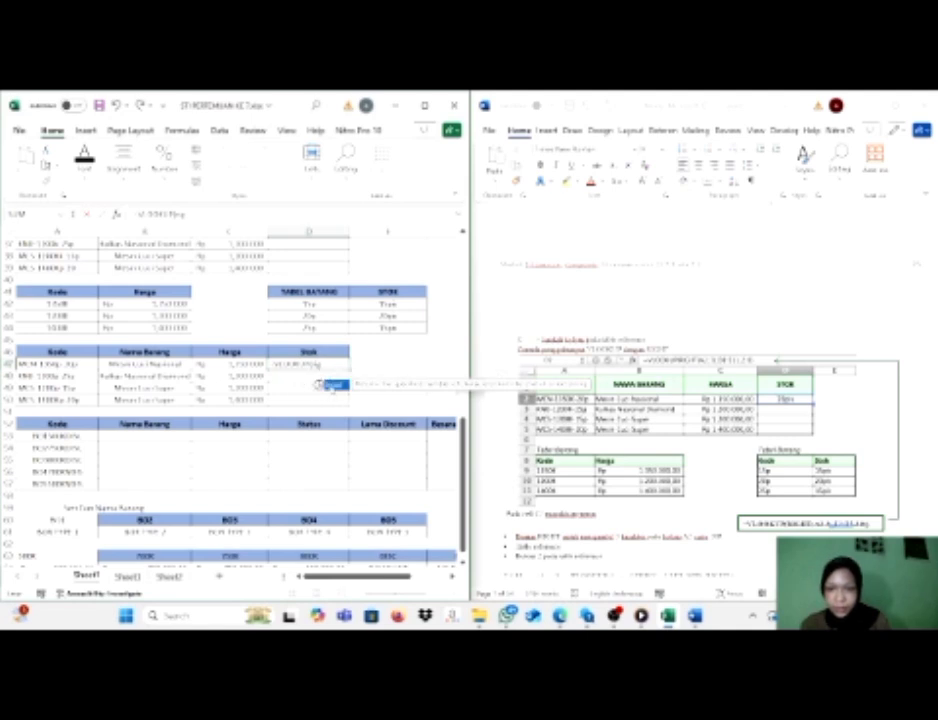
pyautogui.doubleClick(330, 384)
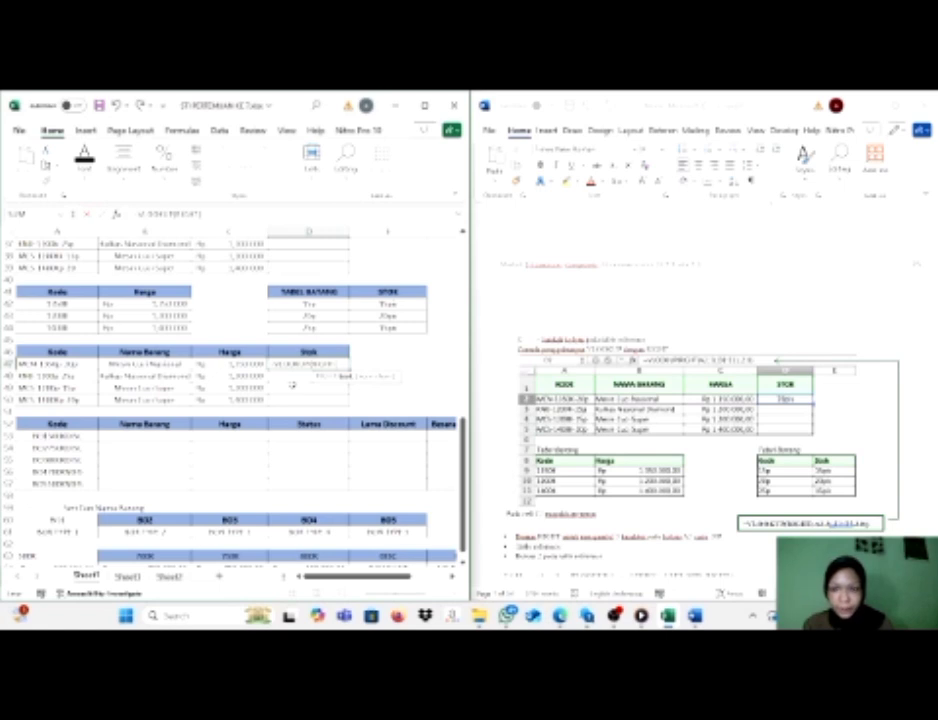
pyautogui.click(66, 363)
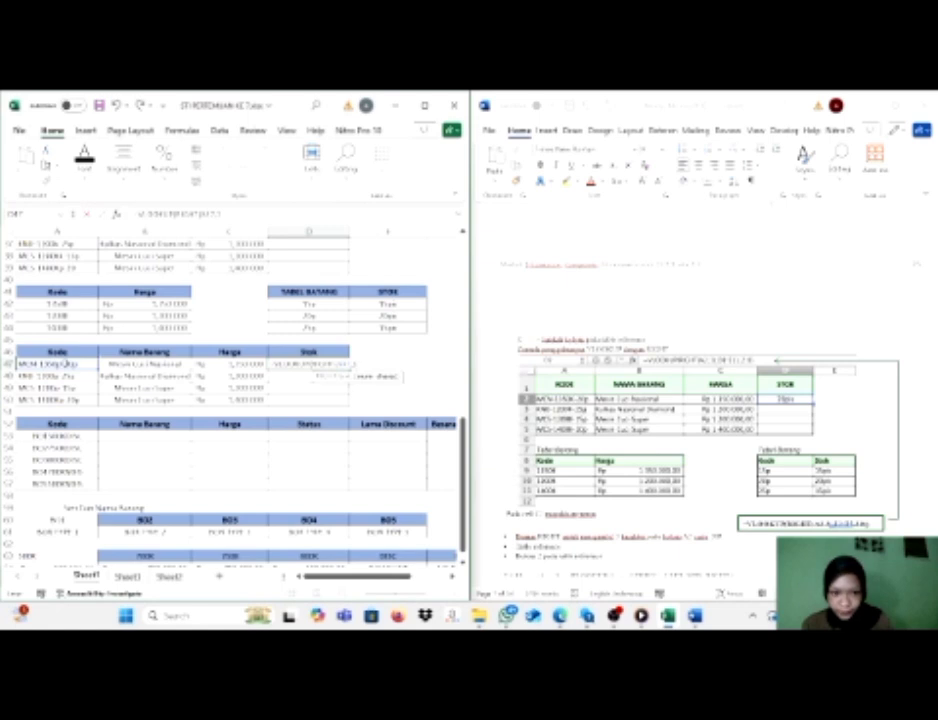
pyautogui.write('),')
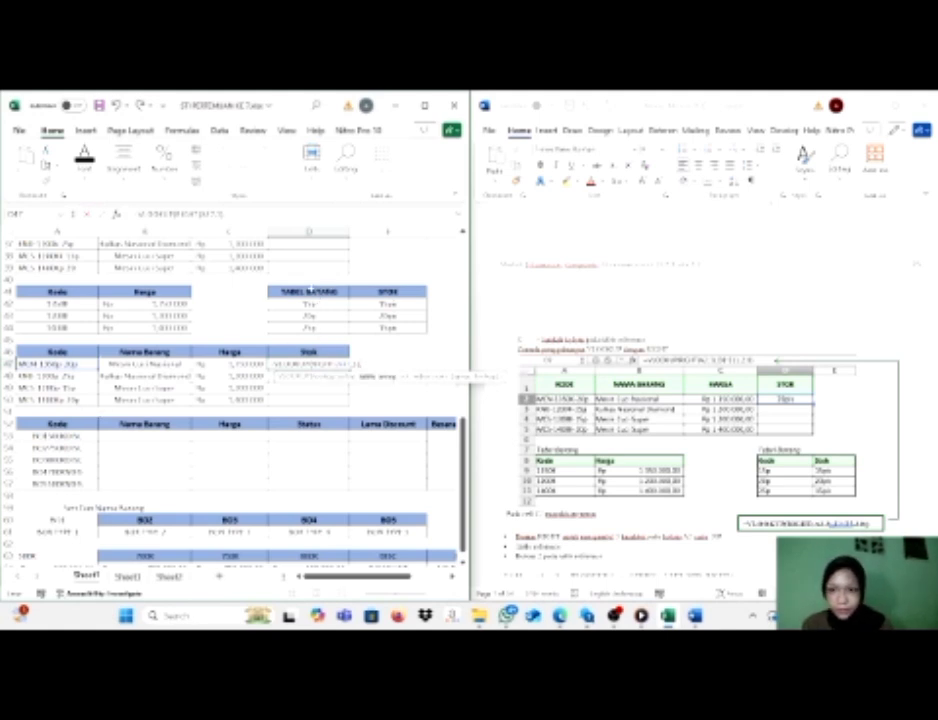
# Complete the D47 formula with absolute table range $D$41:$E$44, column index 2 and range lookup 0, and fill it down through D50.
pyautogui.moveTo(312, 290); pyautogui.dragTo(386, 327)
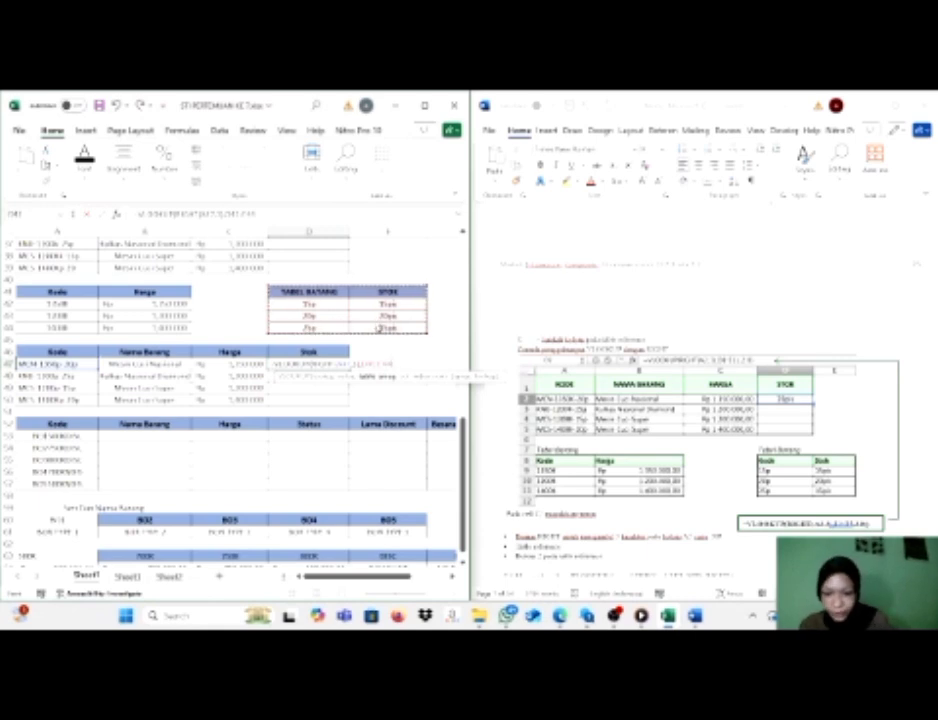
pyautogui.press('F4')
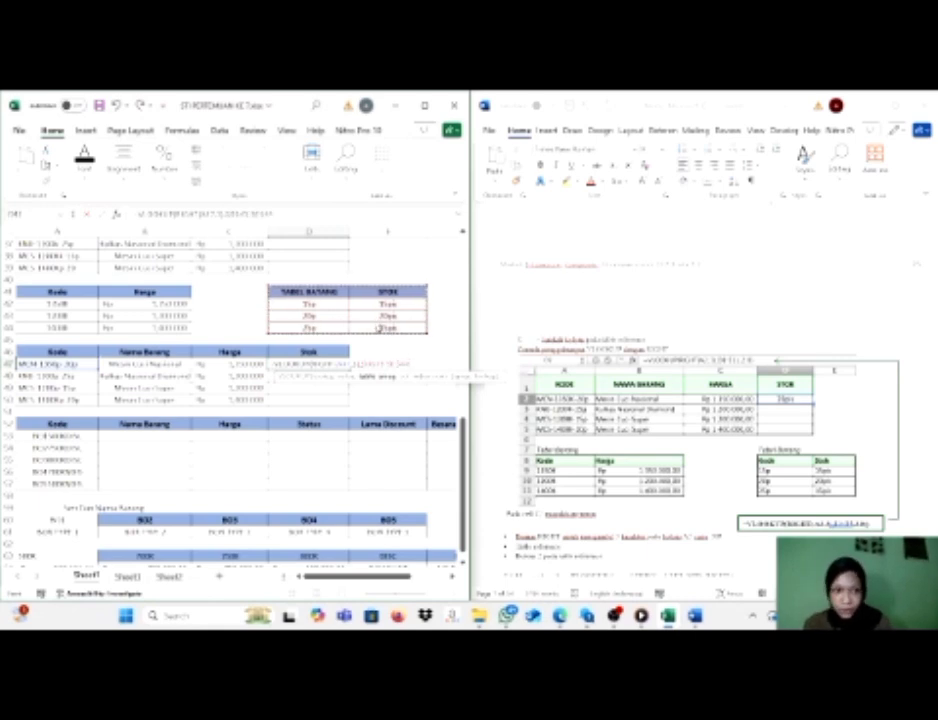
pyautogui.write(';')
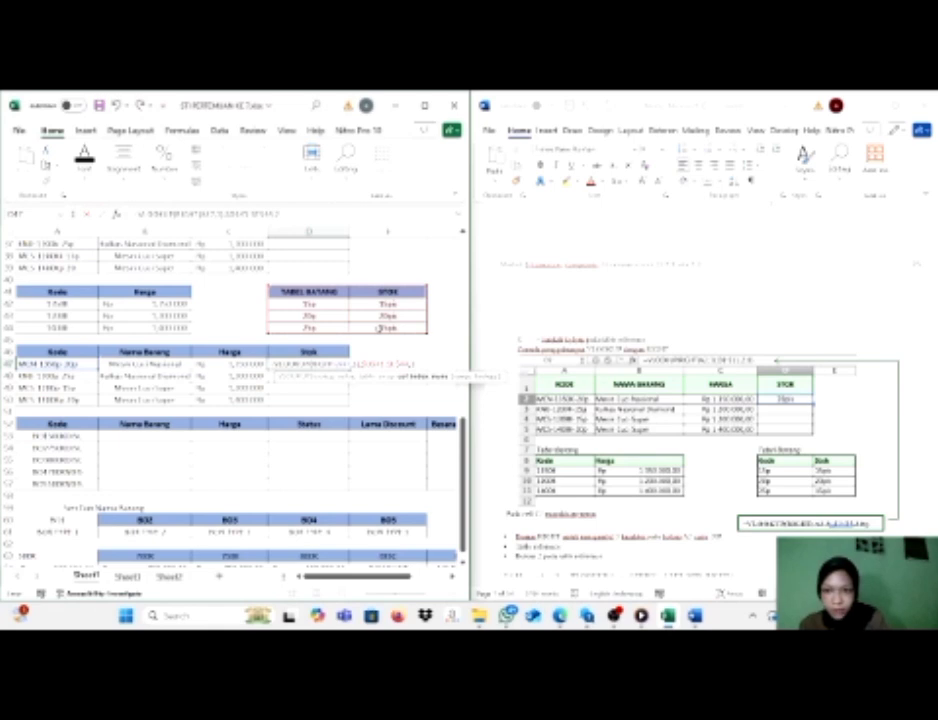
pyautogui.write('2;')
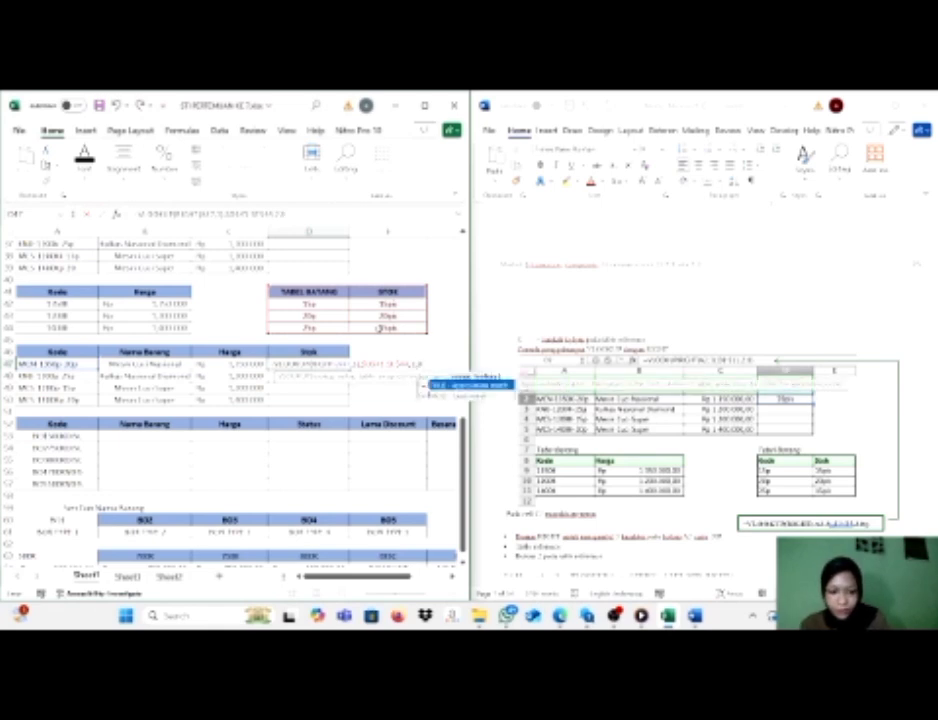
pyautogui.write('0)')
pyautogui.press('Return')
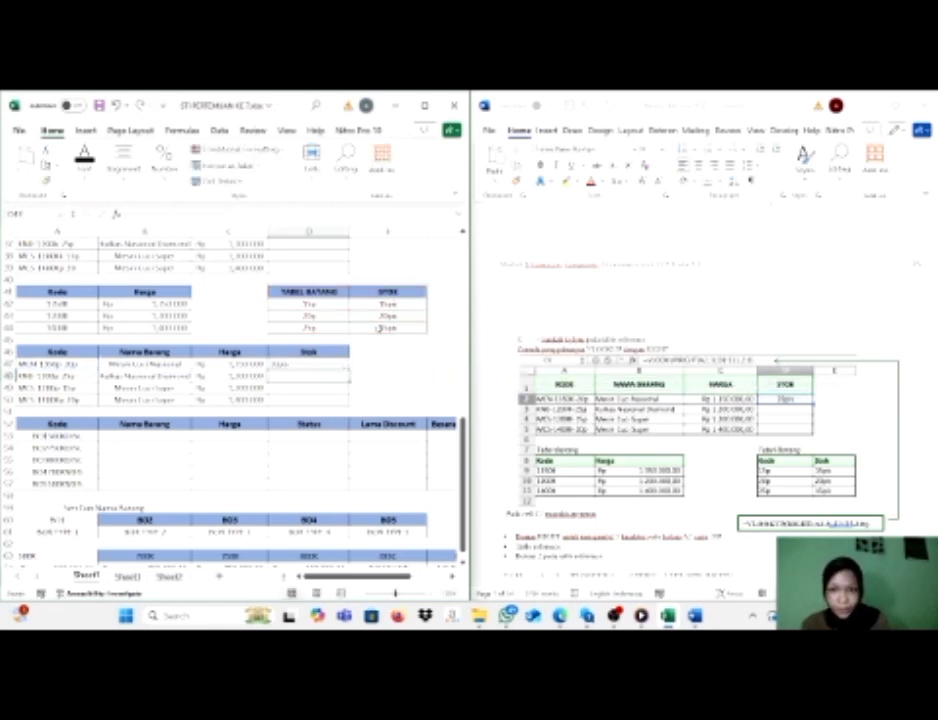
pyautogui.click(320, 365)
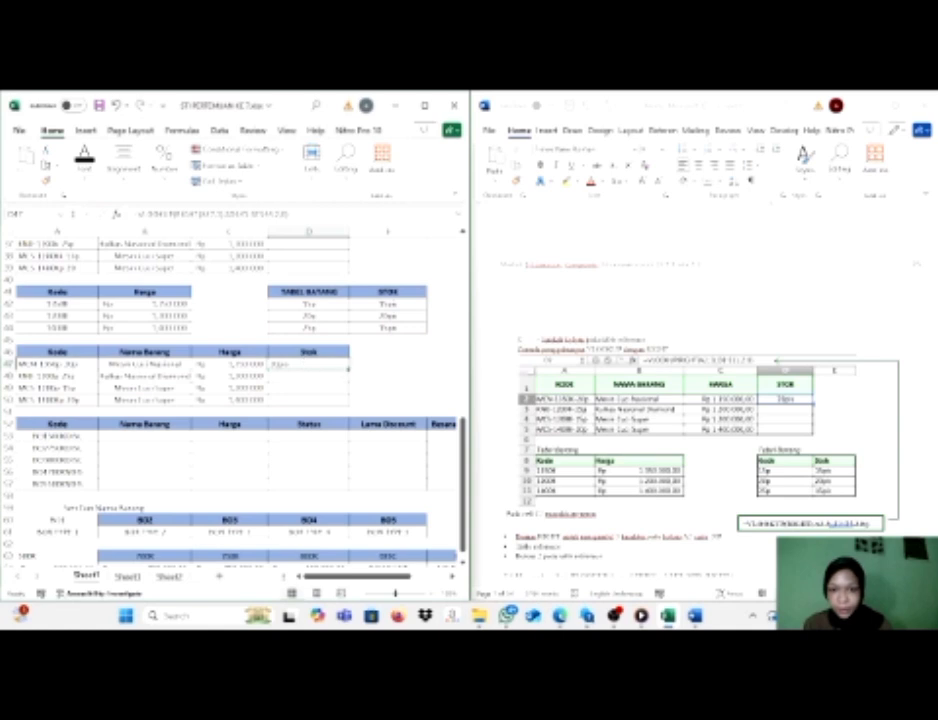
pyautogui.moveTo(349, 370); pyautogui.dragTo(350, 405)
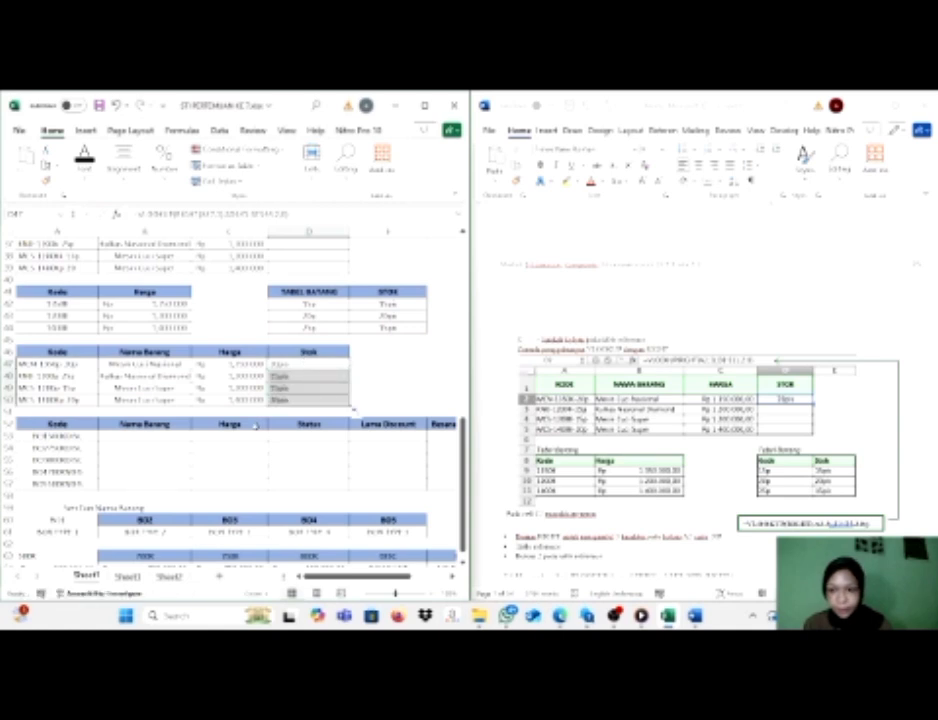
# Start an HLOOKUP formula in B53 of the Nama Barang column, following the module's HLOOKUP with LEFT example.
pyautogui.scroll(-3, 256, 425)
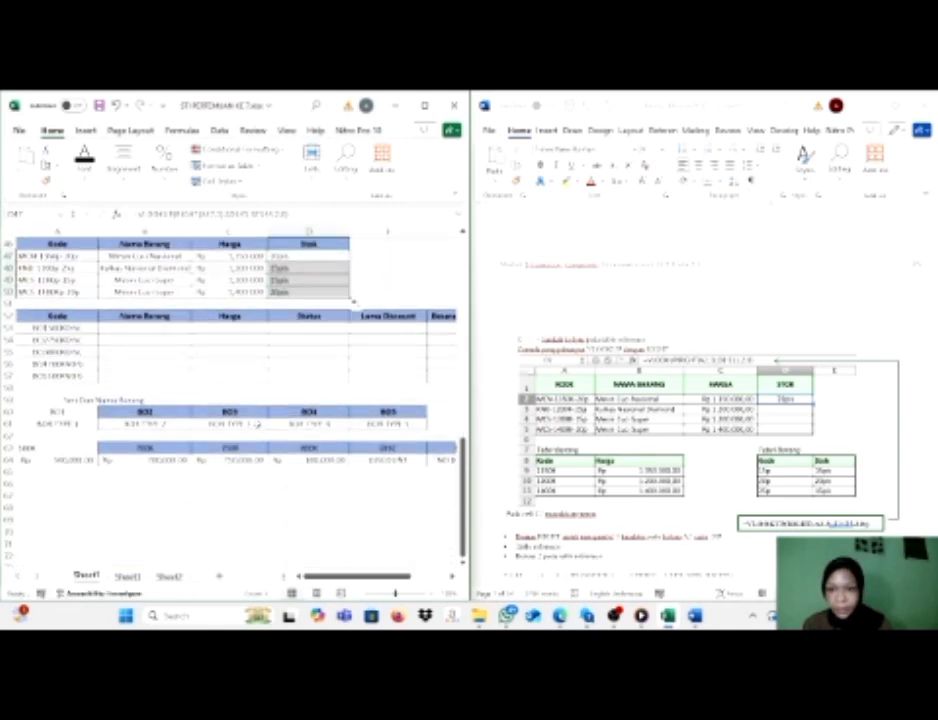
pyautogui.moveTo(351, 577)
pyautogui.mouseDown()
pyautogui.moveTo(388, 577)
pyautogui.moveTo(349, 579)
pyautogui.mouseUp()
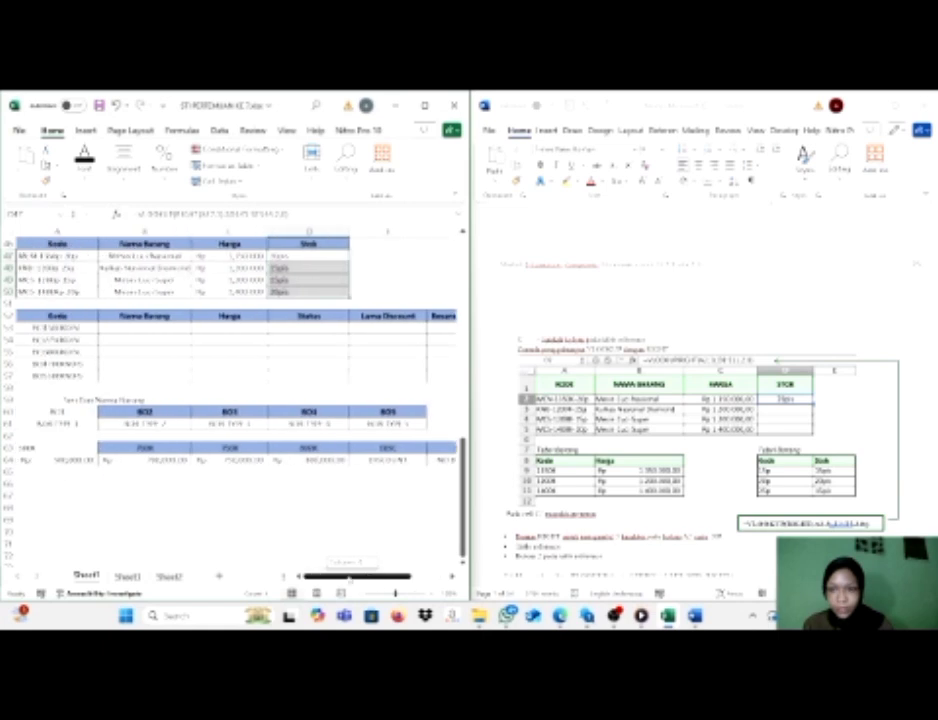
pyautogui.scroll(-3, 644, 404)
pyautogui.scroll(-3, 658, 472)
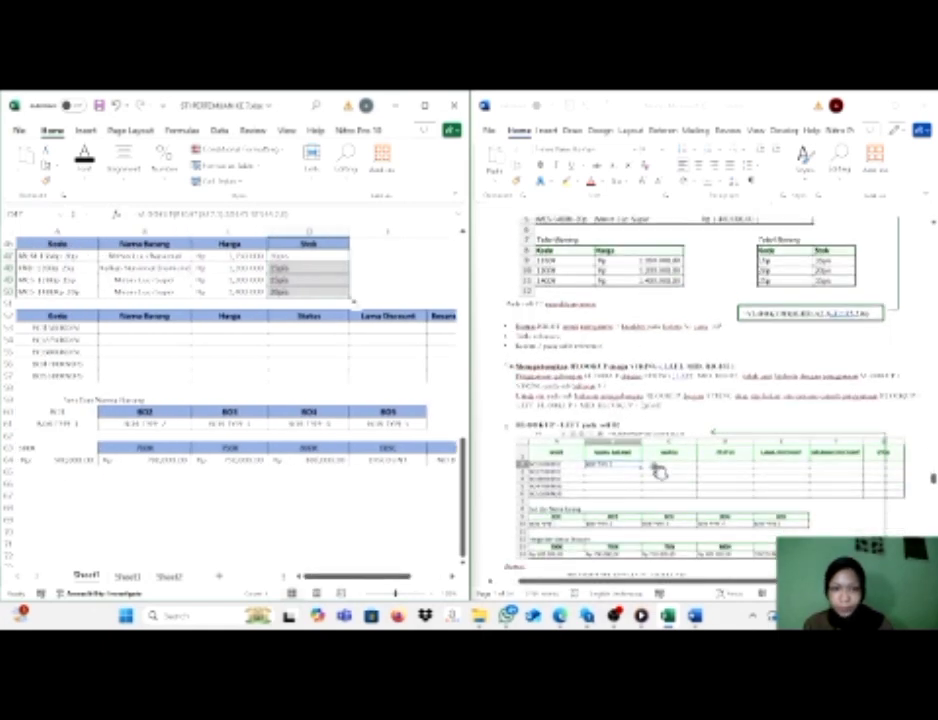
pyautogui.scroll(-1, 658, 472)
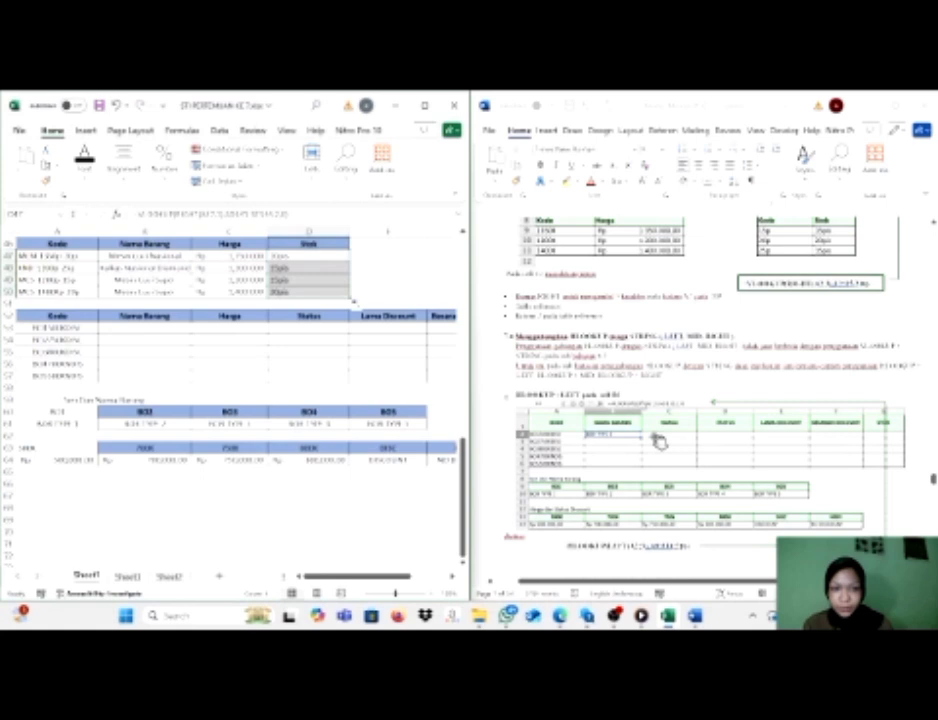
pyautogui.scroll(-1, 658, 441)
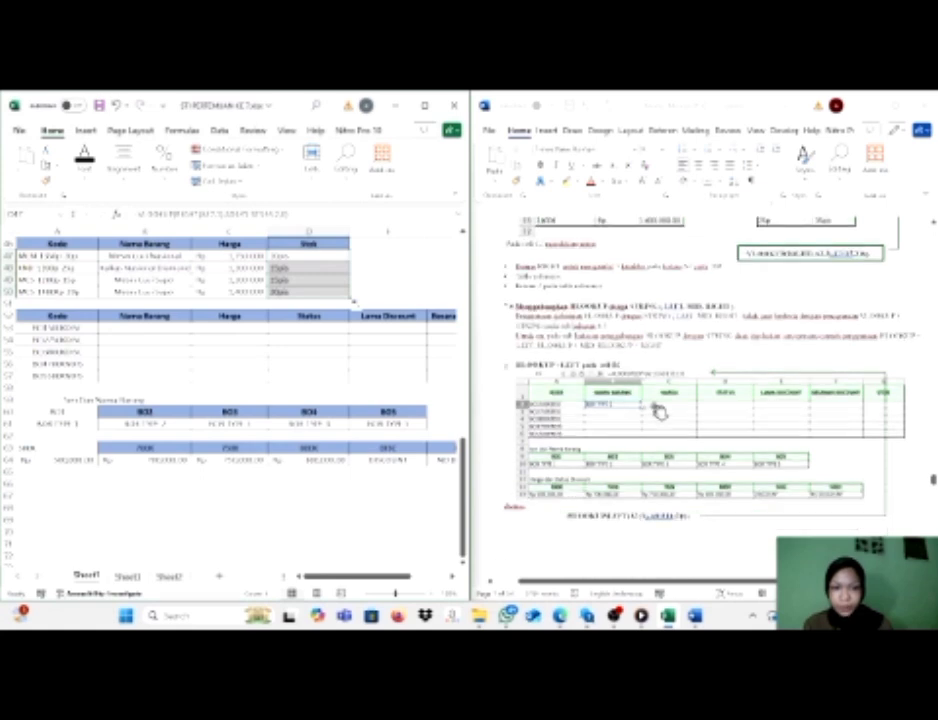
pyautogui.click(150, 328)
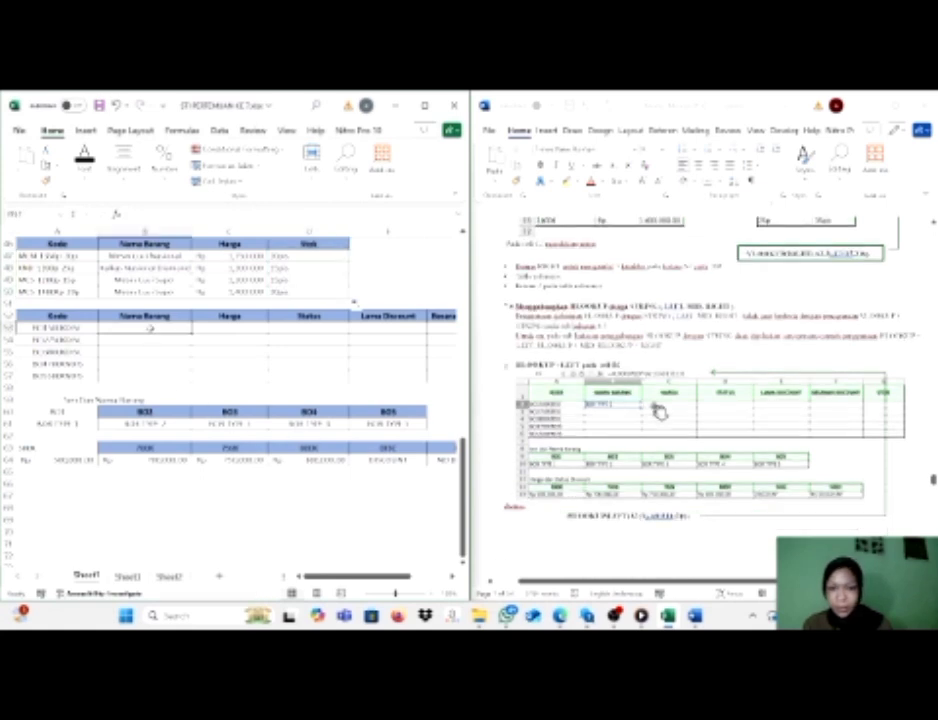
pyautogui.write('=')
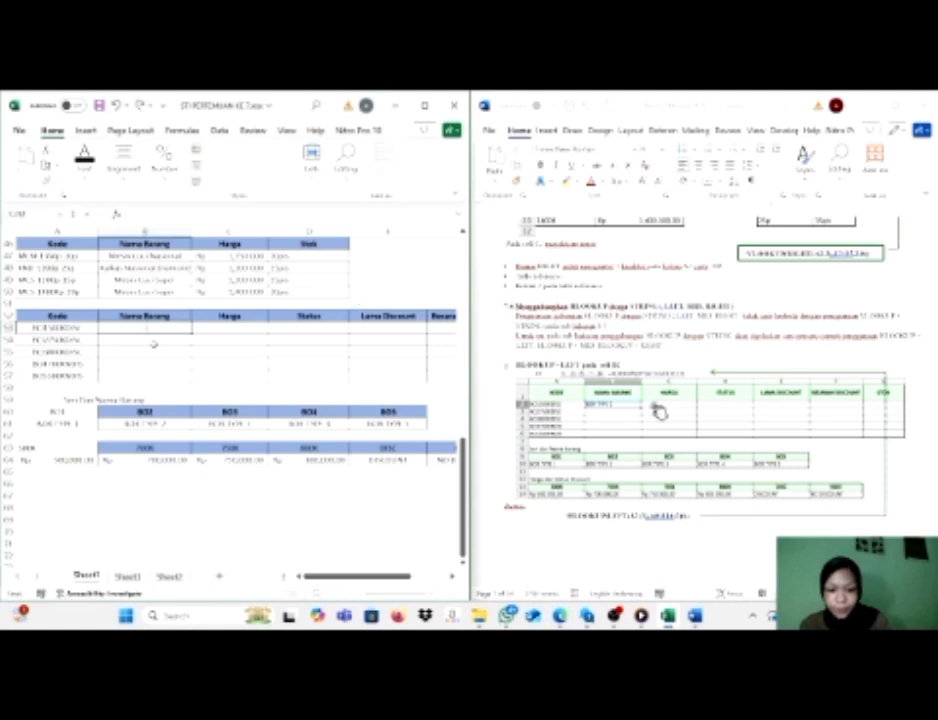
pyautogui.write('vl')
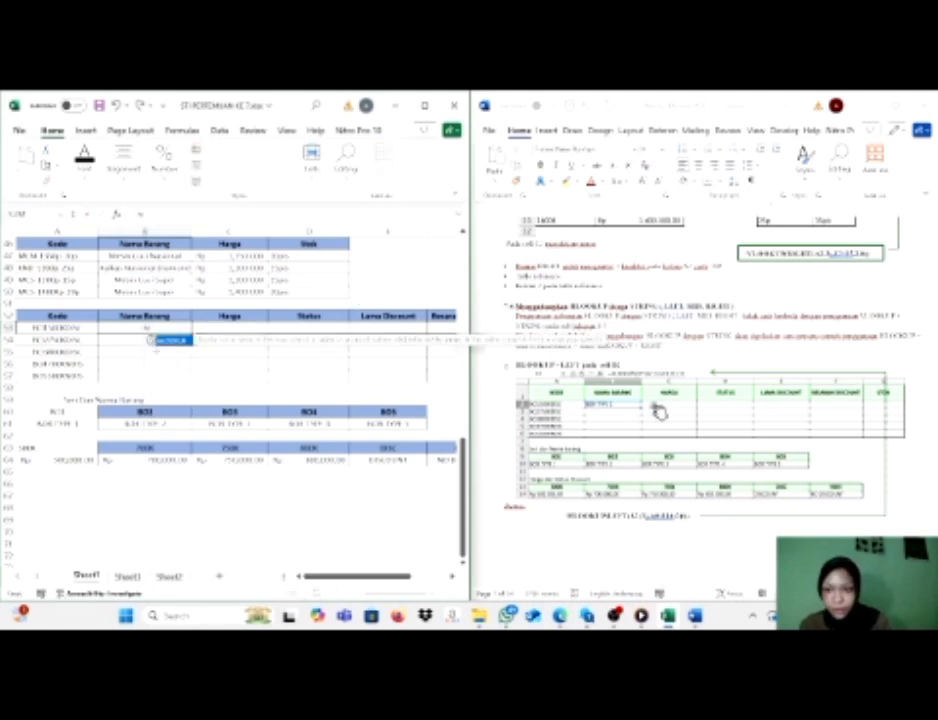
pyautogui.doubleClick(152, 340)
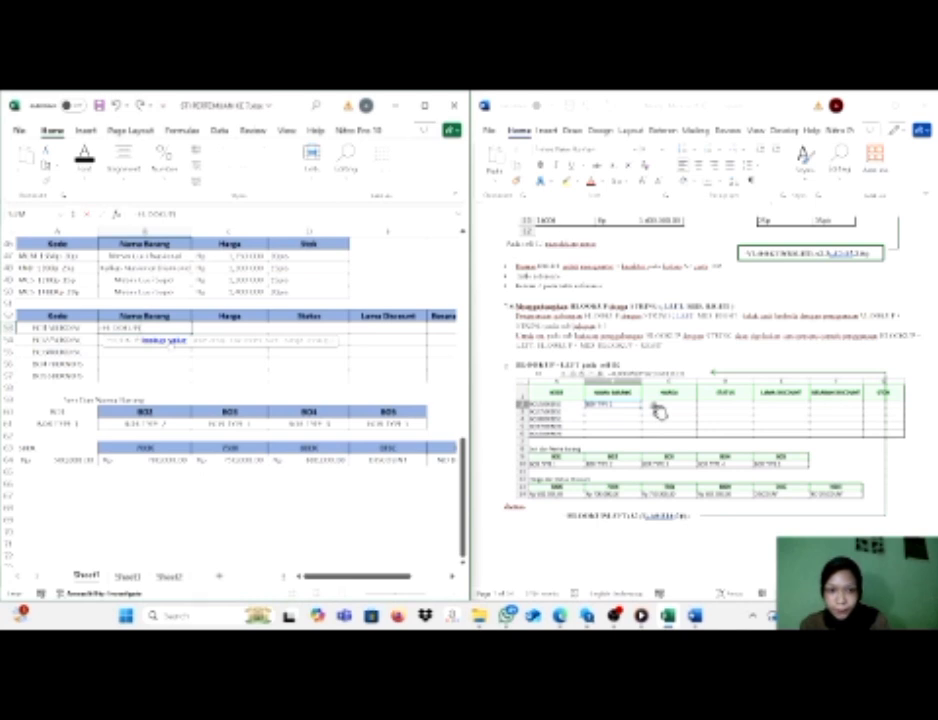
# Nest LEFT(A53,3) as the lookup value of the HLOOKUP formula in B53.
pyautogui.write('l')
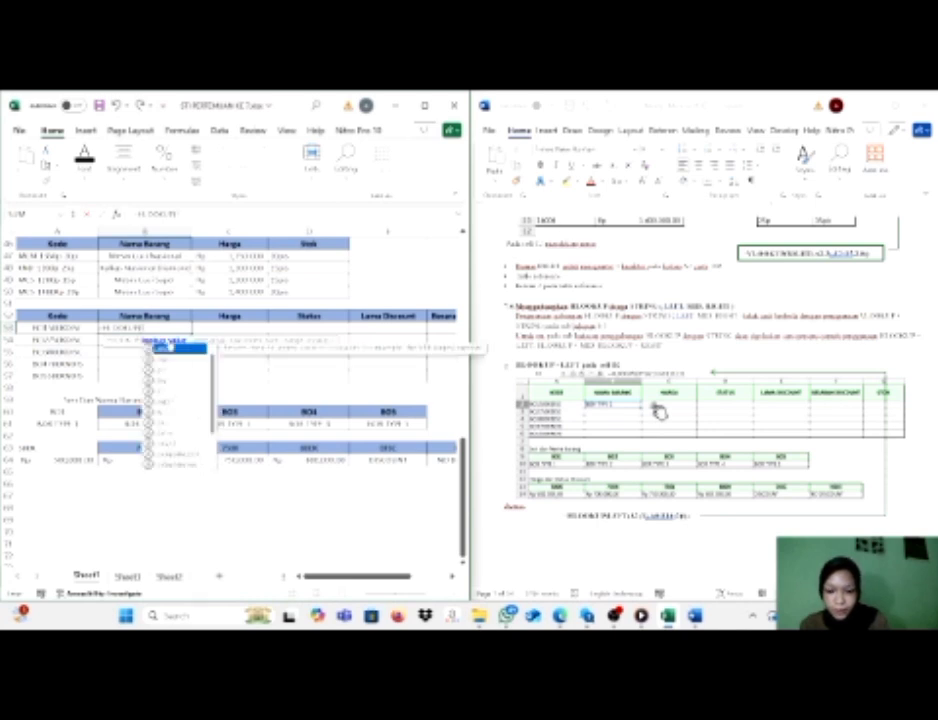
pyautogui.write('e')
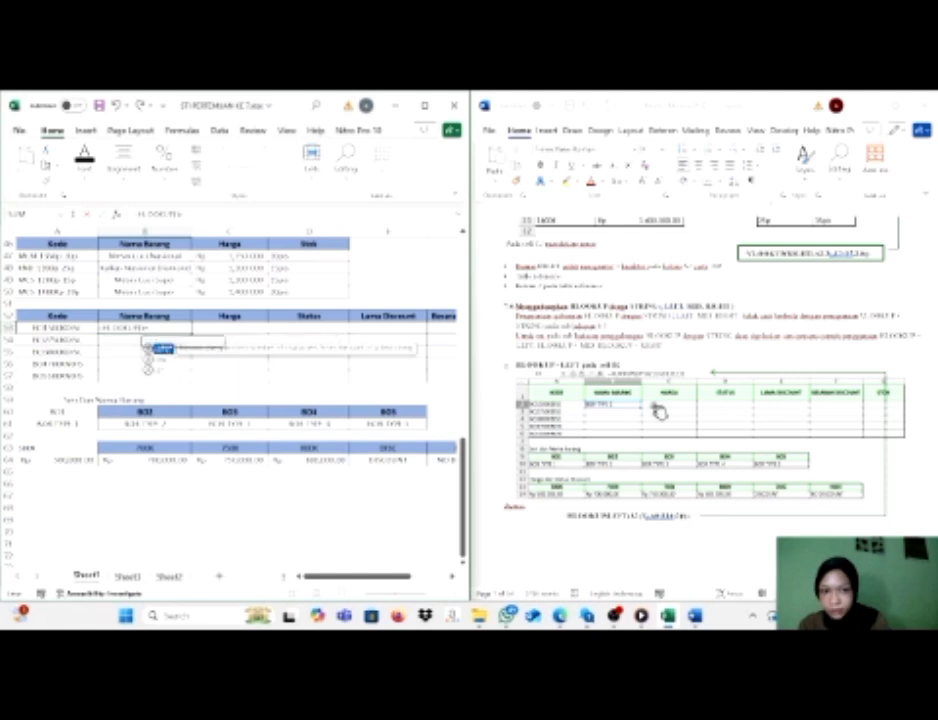
pyautogui.press('Tab')
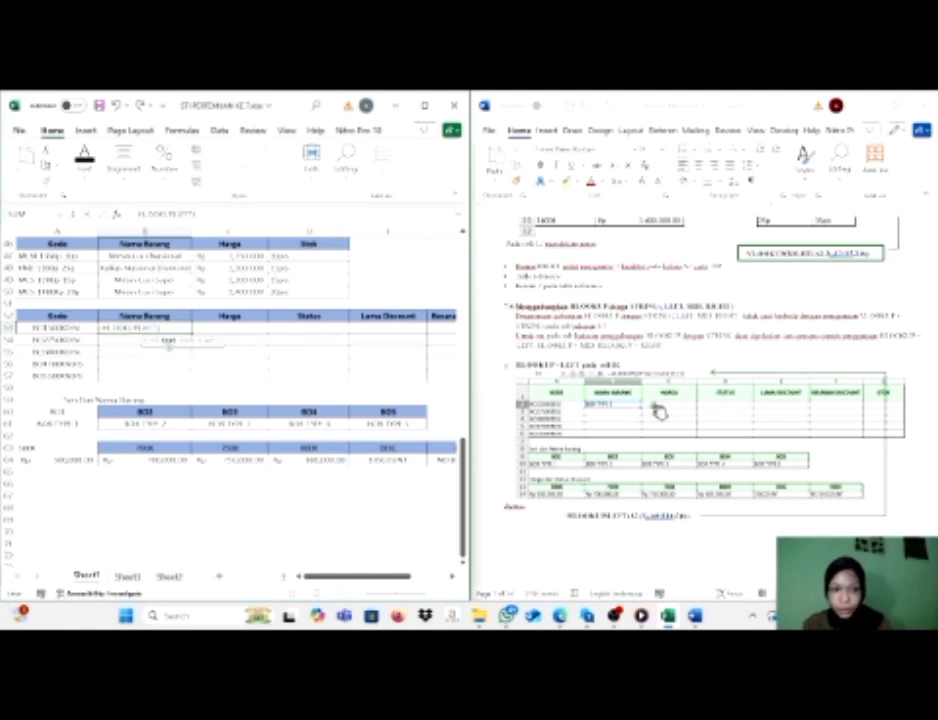
pyautogui.press('Left')
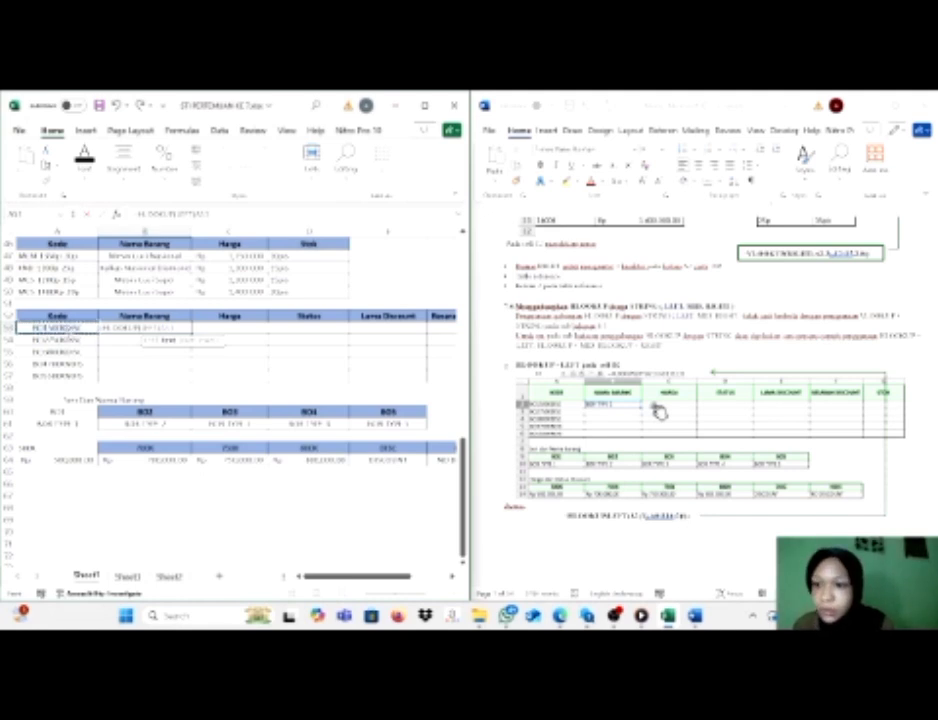
pyautogui.write(',3')
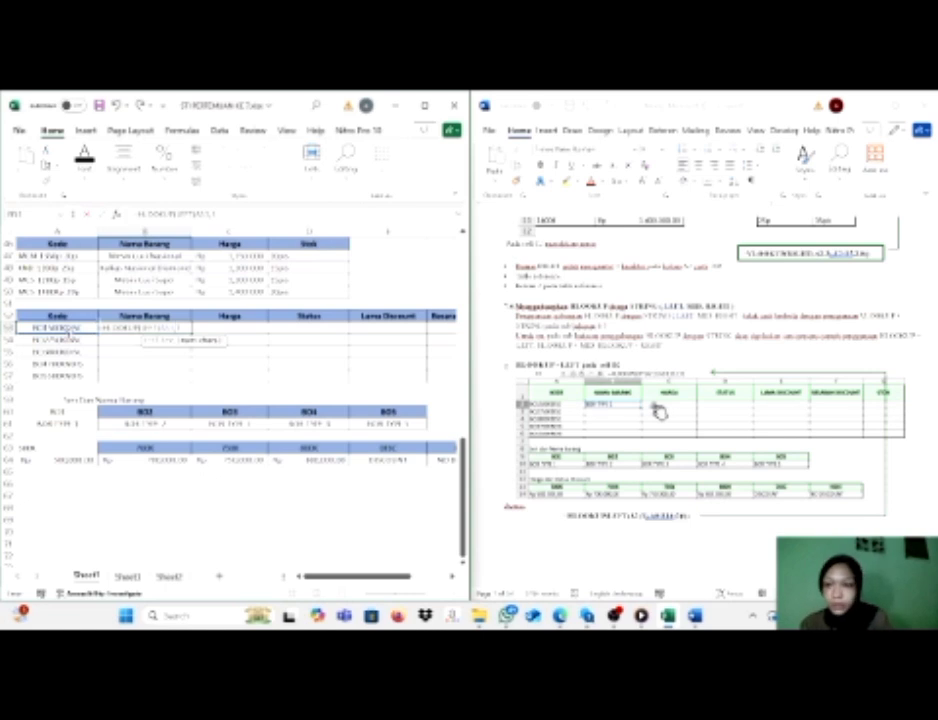
pyautogui.write(')')
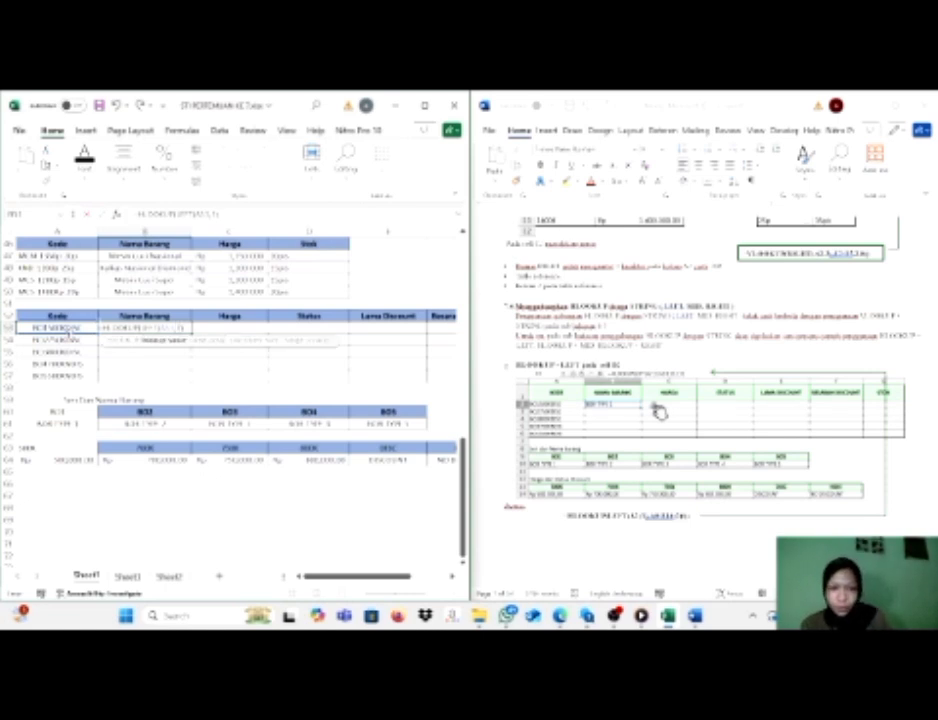
pyautogui.write(',')
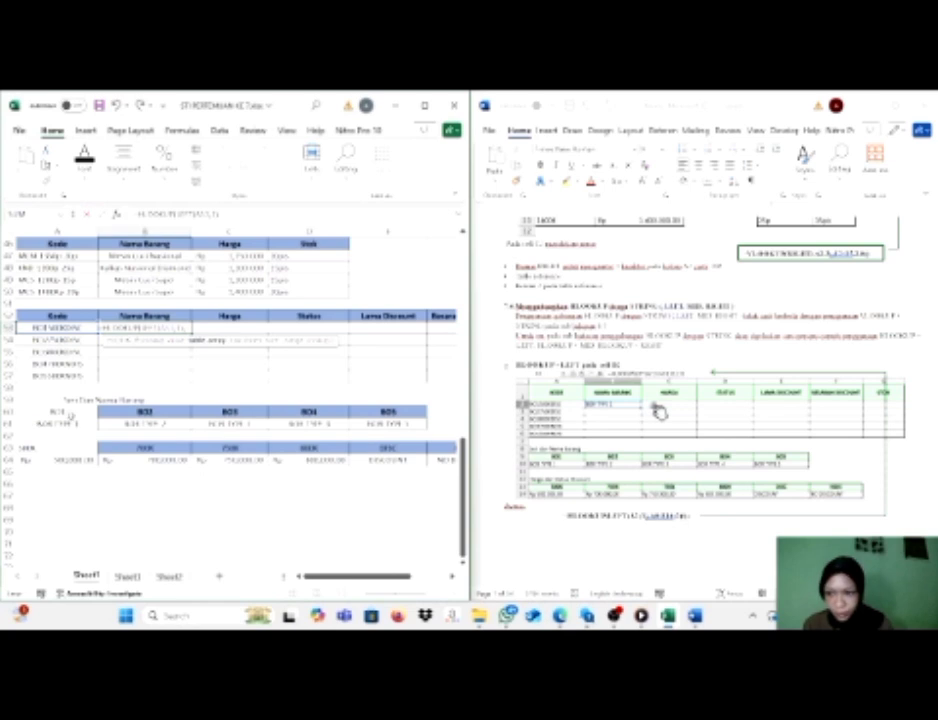
# Complete the B53 formula with absolute table range $A$60:$E$61, row index 2 and range lookup 0, and fill it down through B57.
pyautogui.moveTo(50, 411); pyautogui.dragTo(375, 422)
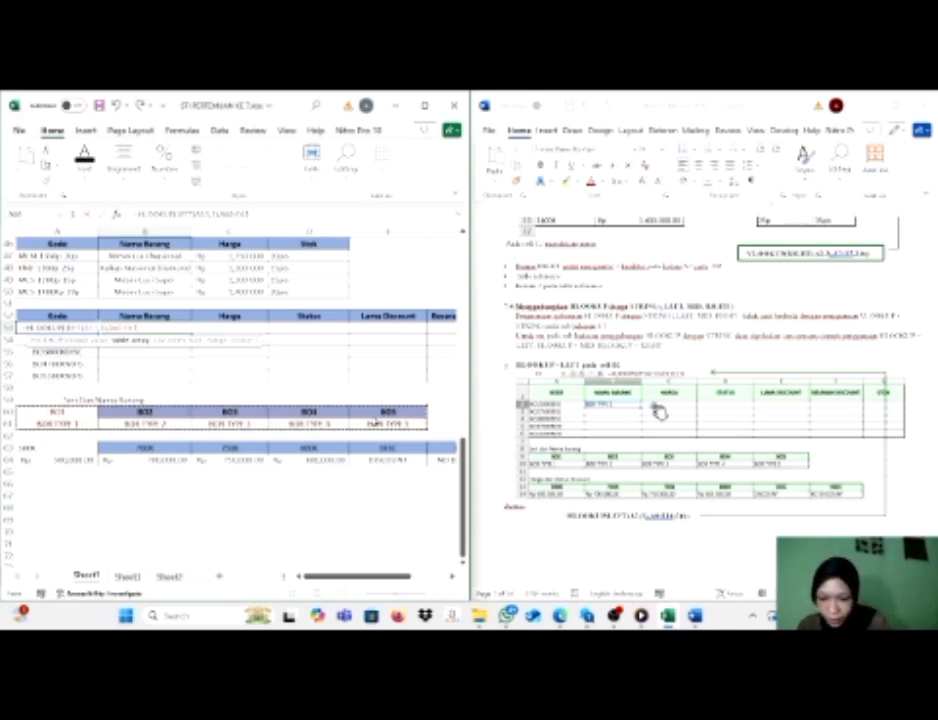
pyautogui.press('F4')
pyautogui.write(',')
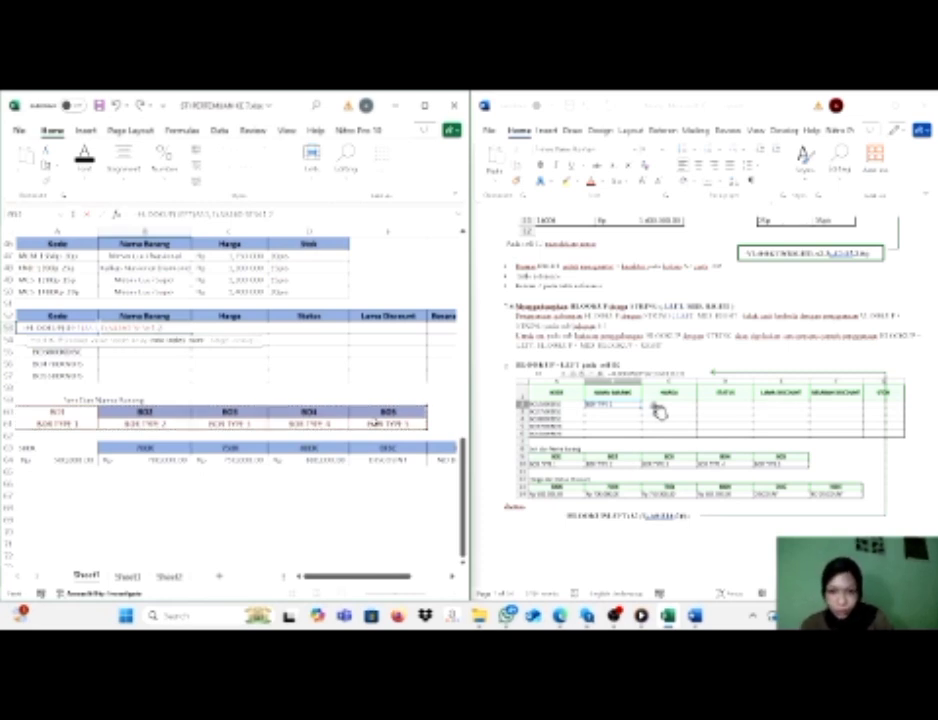
pyautogui.write('2,')
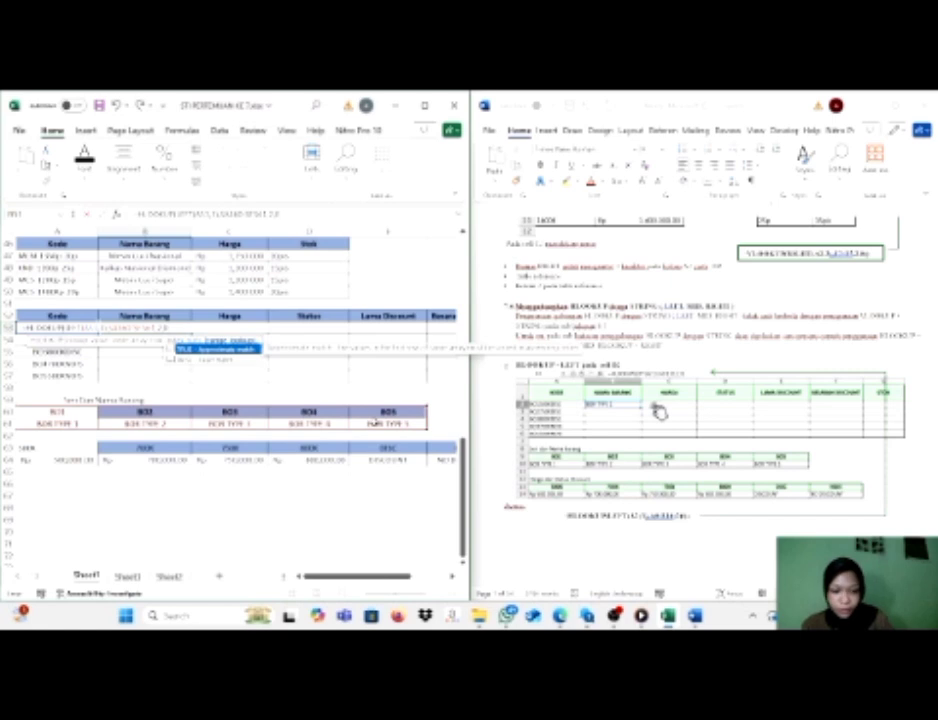
pyautogui.write('0')
pyautogui.press('Return')
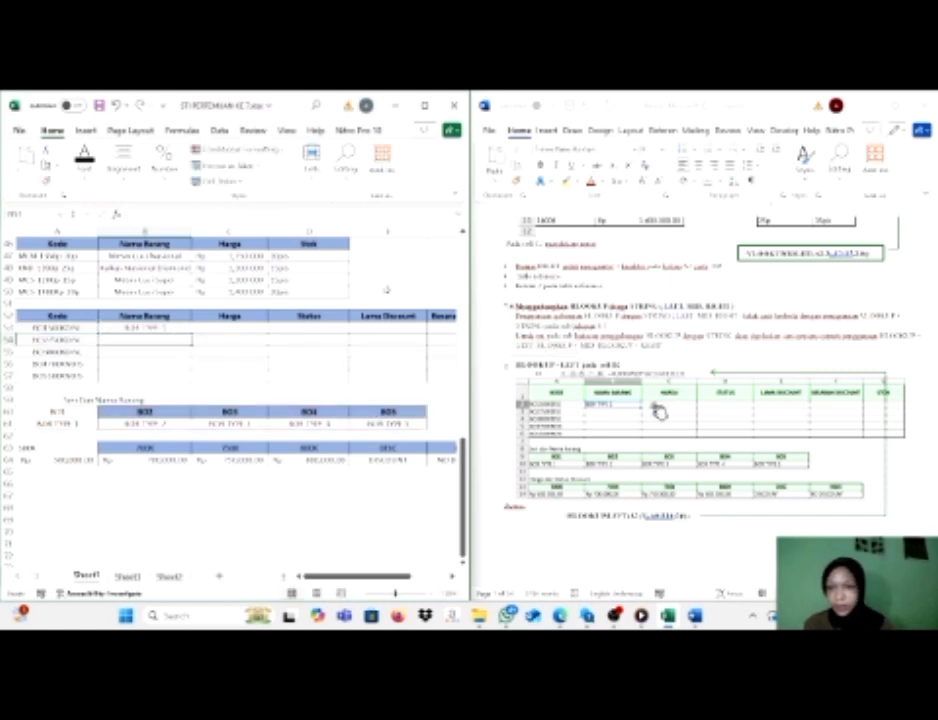
pyautogui.click(147, 328)
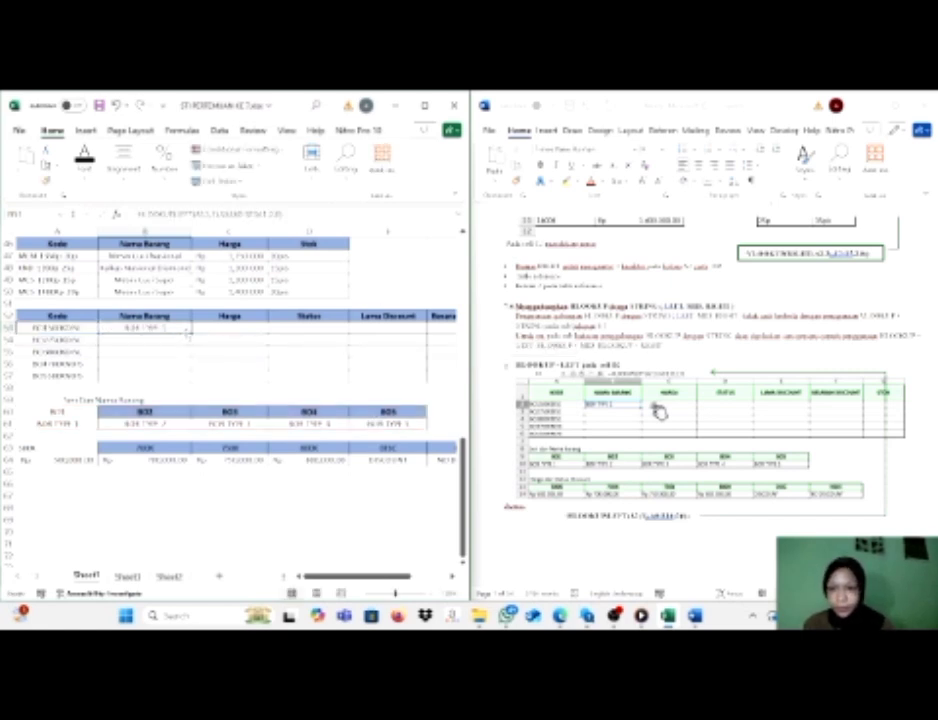
pyautogui.moveTo(192, 332); pyautogui.dragTo(193, 381)
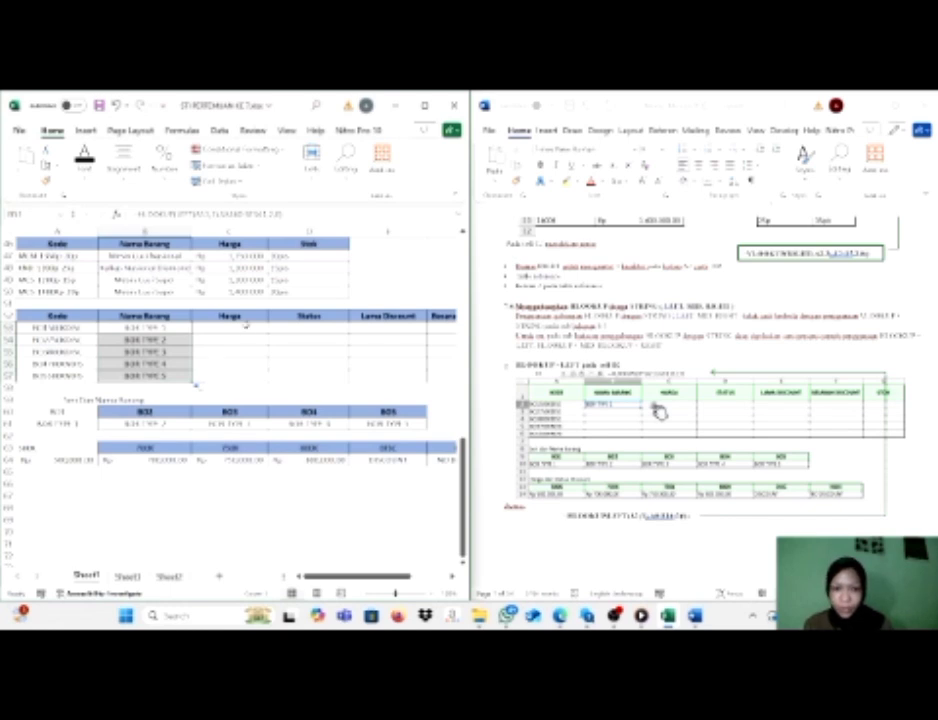
# Start an HLOOKUP formula in C53 of the Harga column, following the module's HLOOKUP with MID example.
pyautogui.scroll(-10, 528, 440)
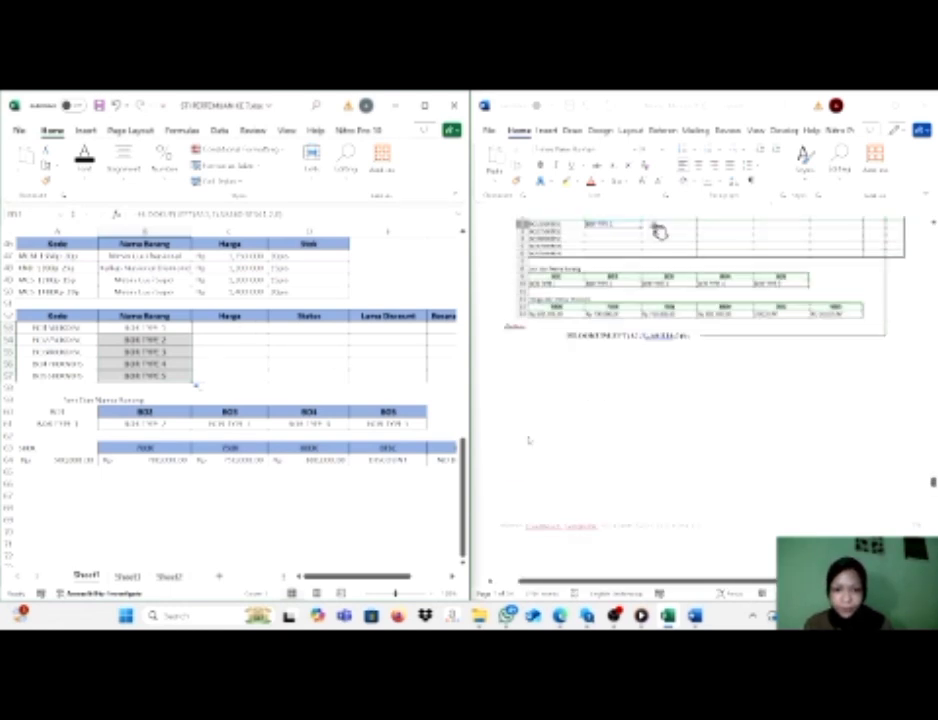
pyautogui.scroll(-2, 700, 430)
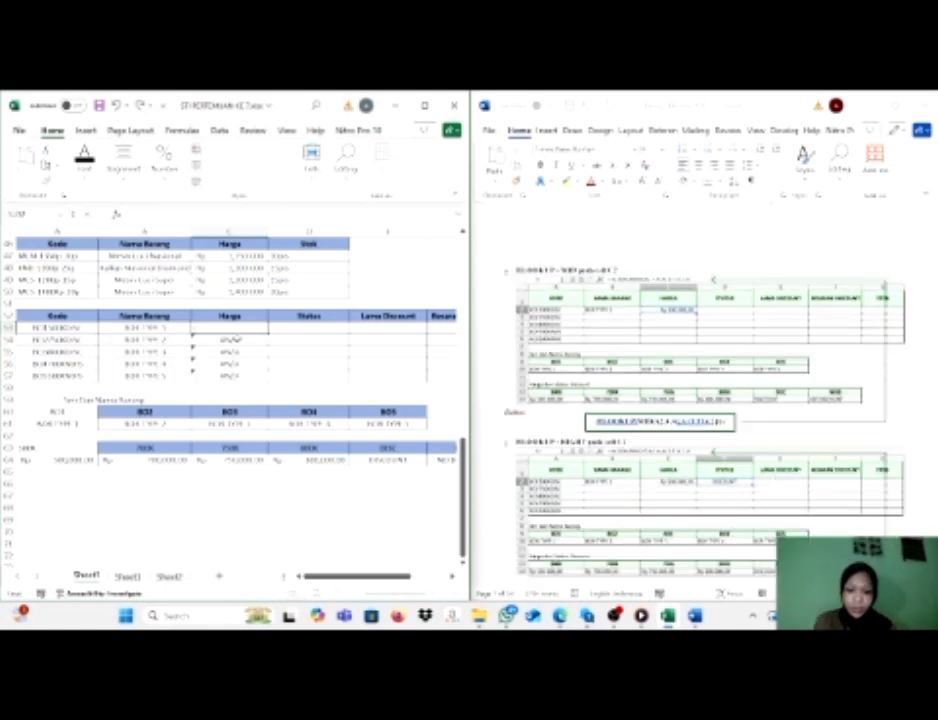
pyautogui.write('h')
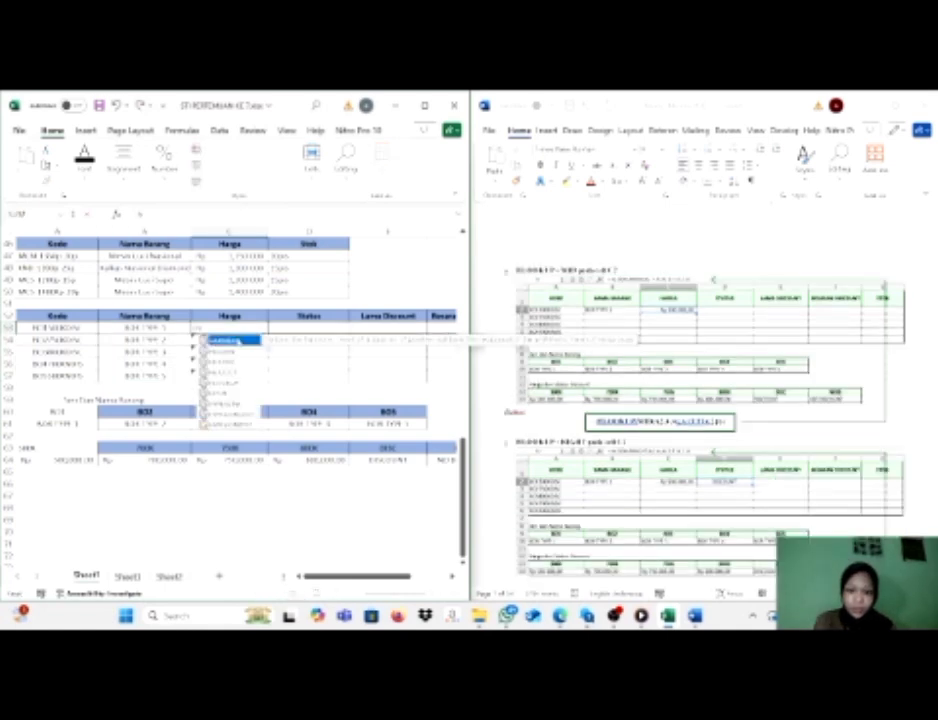
pyautogui.write('l')
pyautogui.press('Tab')
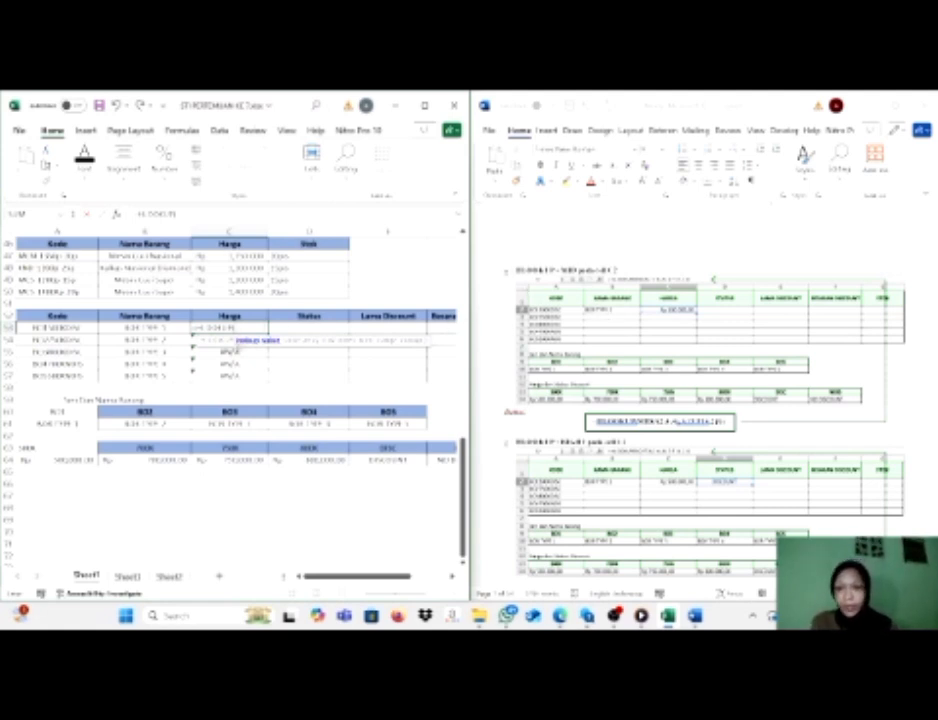
# Nest MID(A53,4,4) as the lookup value of the HLOOKUP formula in C53.
pyautogui.write('mi')
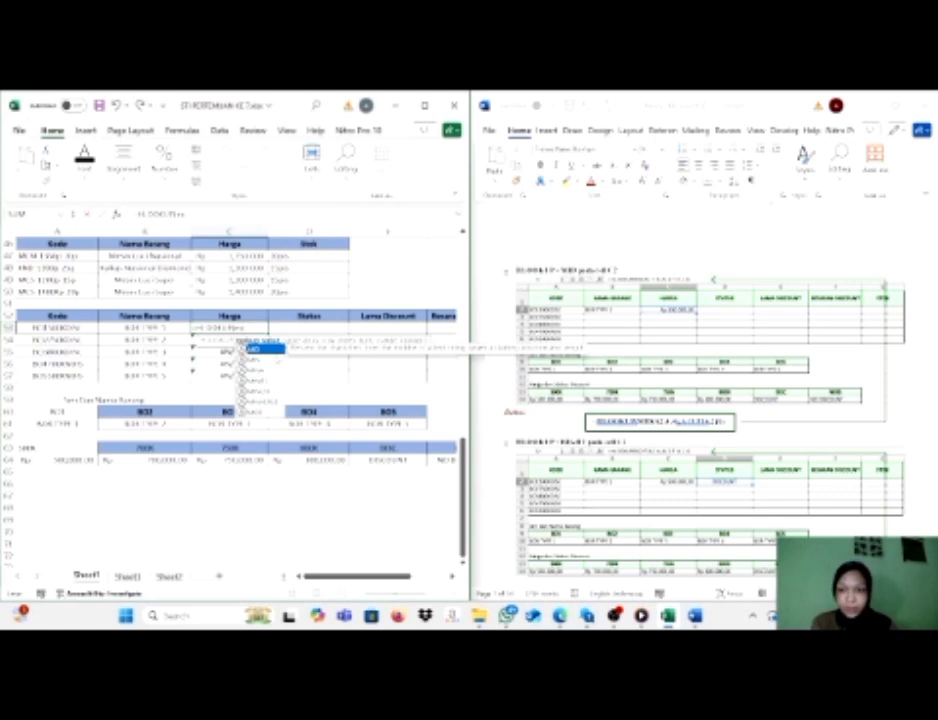
pyautogui.press('Tab')
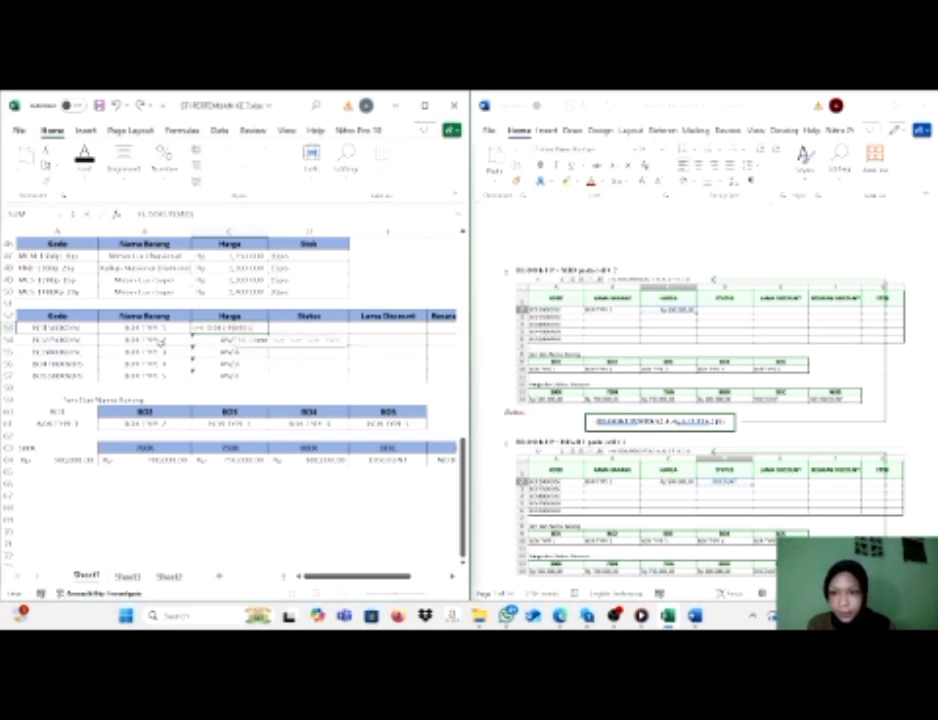
pyautogui.click(75, 329)
pyautogui.write(',1,')
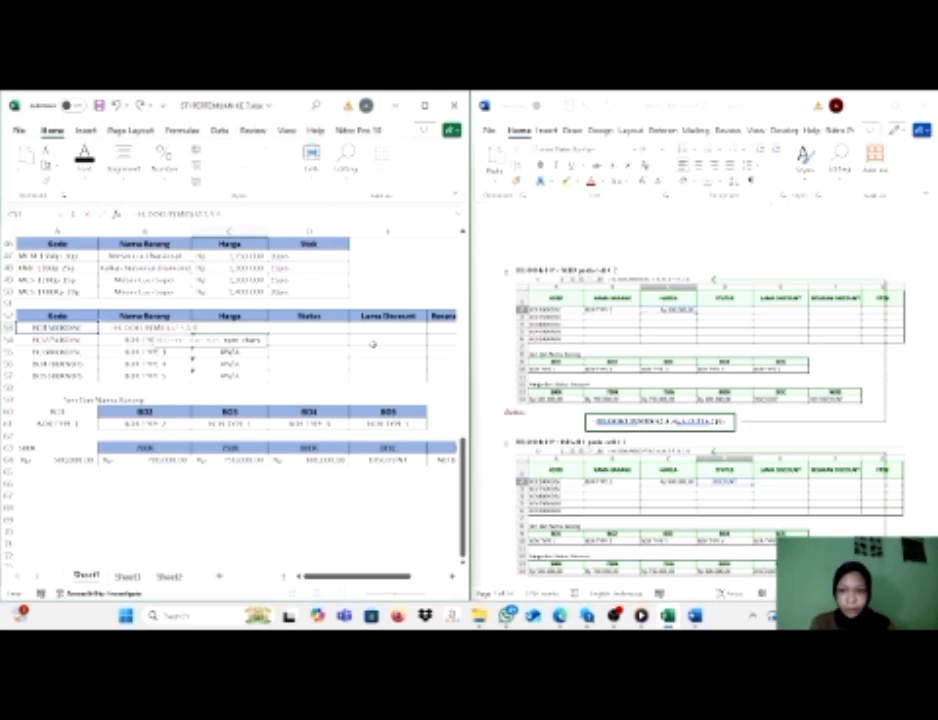
pyautogui.write('4)')
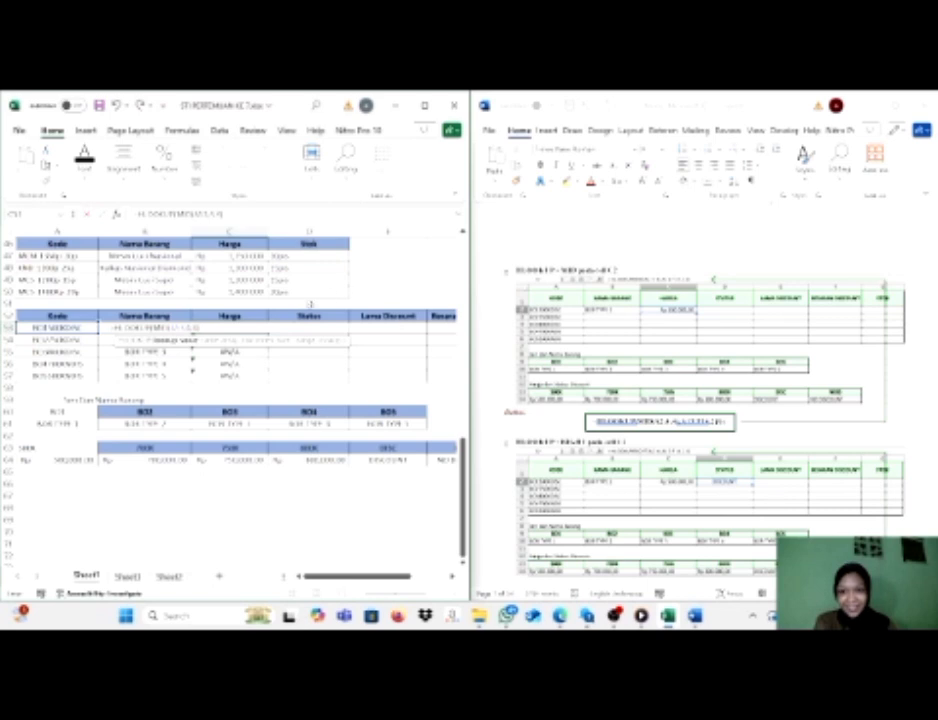
# Complete the C53 formula with table range A63:F64, row index 2 and range lookup 0, and fill it down through C57.
pyautogui.write(',')
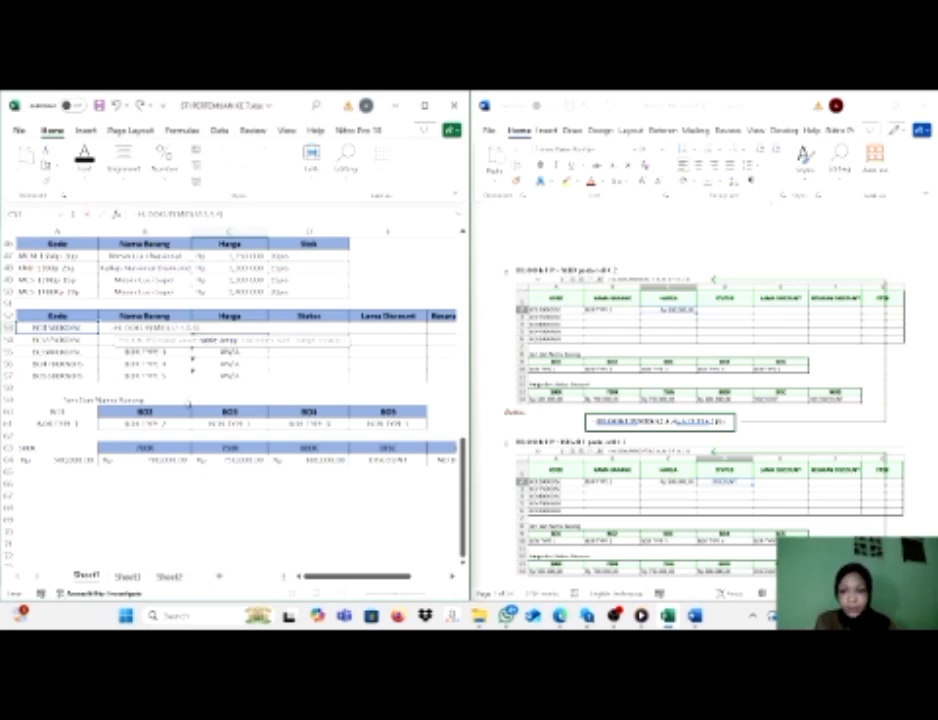
pyautogui.moveTo(84, 446); pyautogui.dragTo(322, 461)
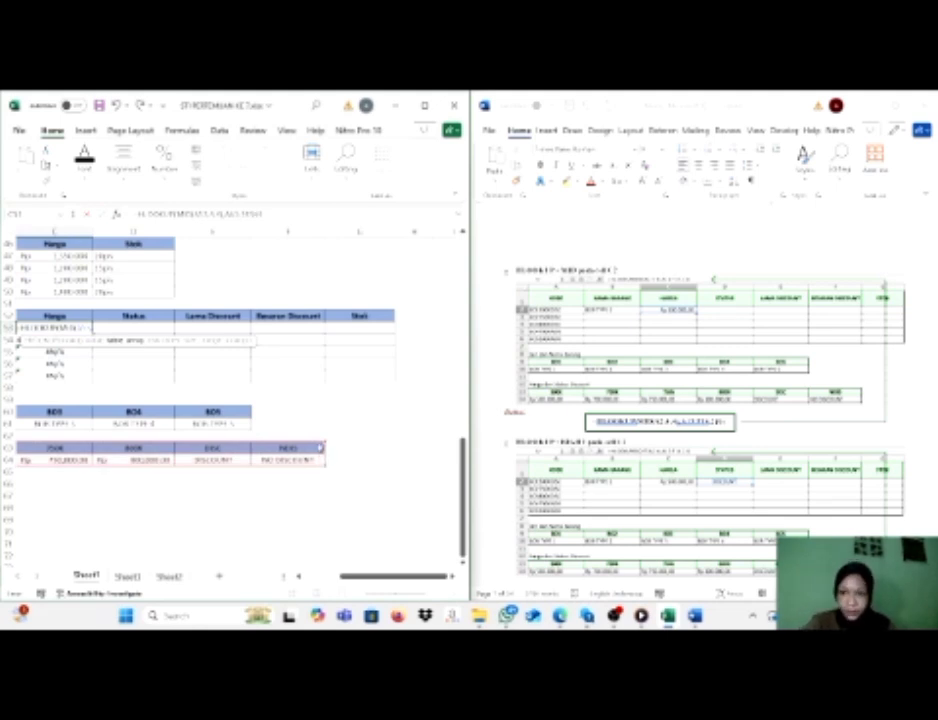
pyautogui.write(',')
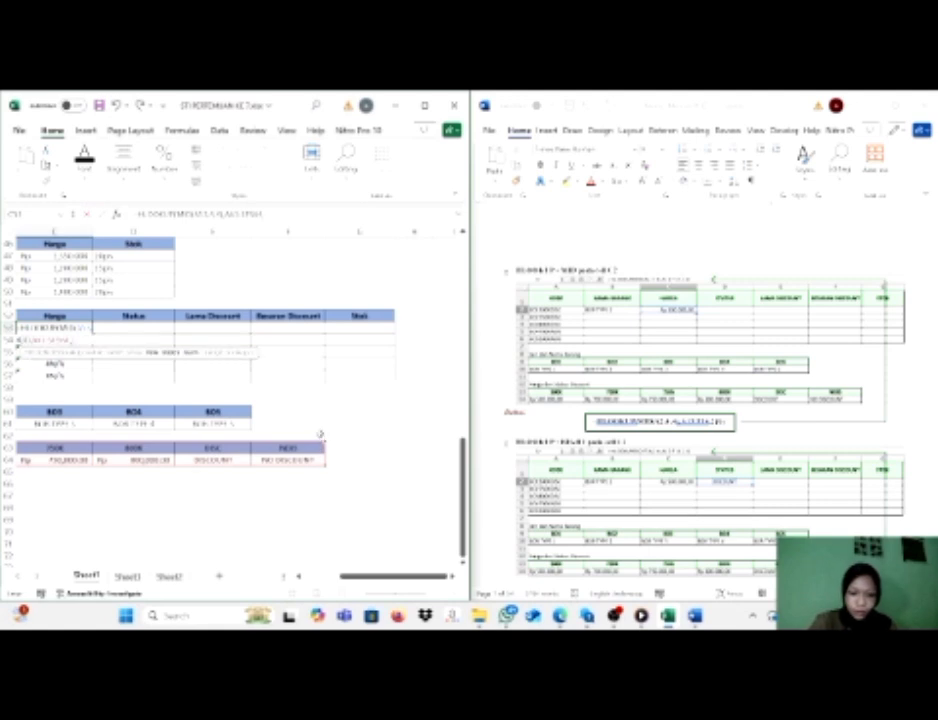
pyautogui.write('2,0)')
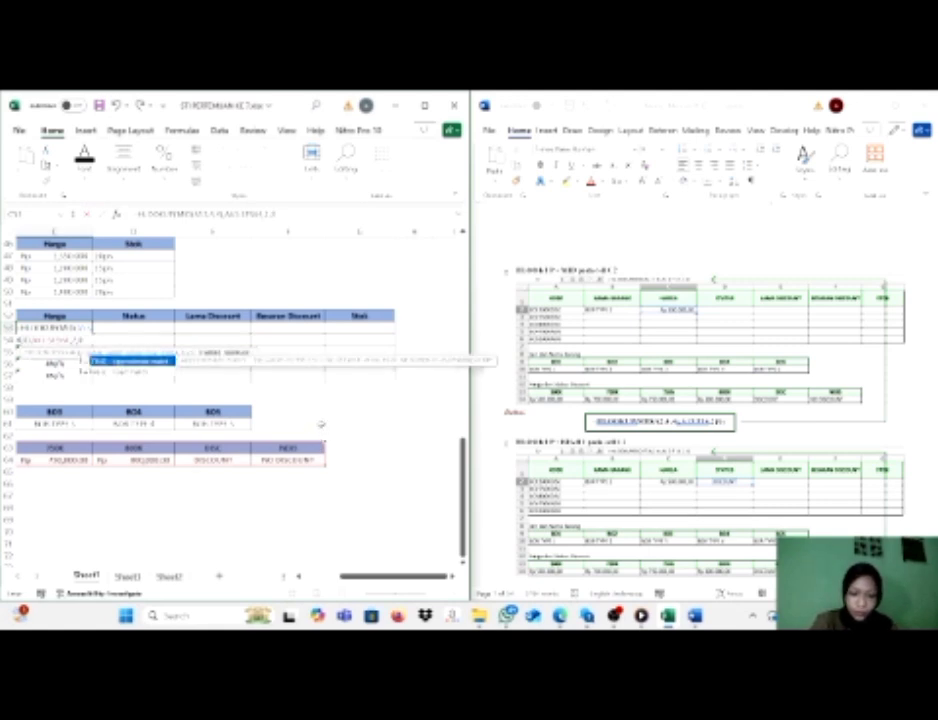
pyautogui.press('Return')
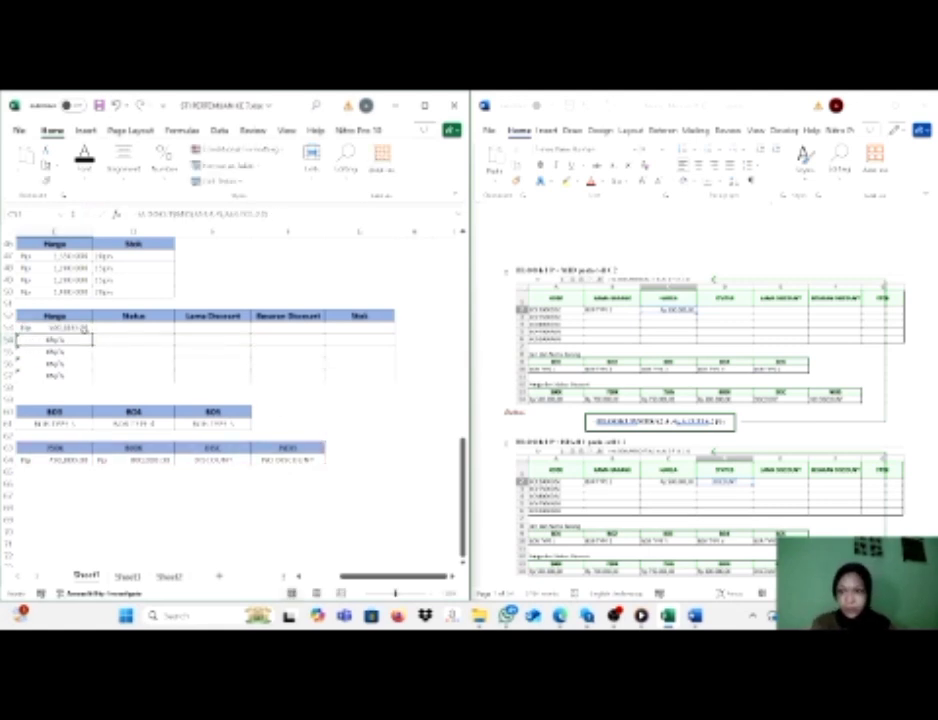
pyautogui.moveTo(92, 331); pyautogui.dragTo(92, 380)
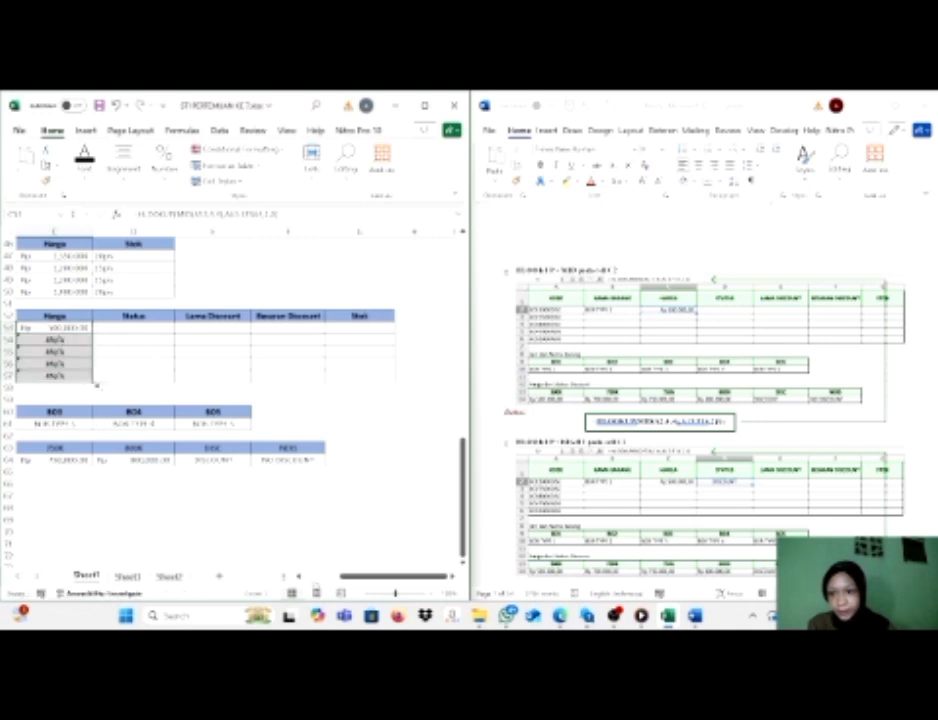
# Try to adjust the table range in the C54 formula, and refill C54 from C53.
pyautogui.moveTo(382, 577); pyautogui.dragTo(344, 585)
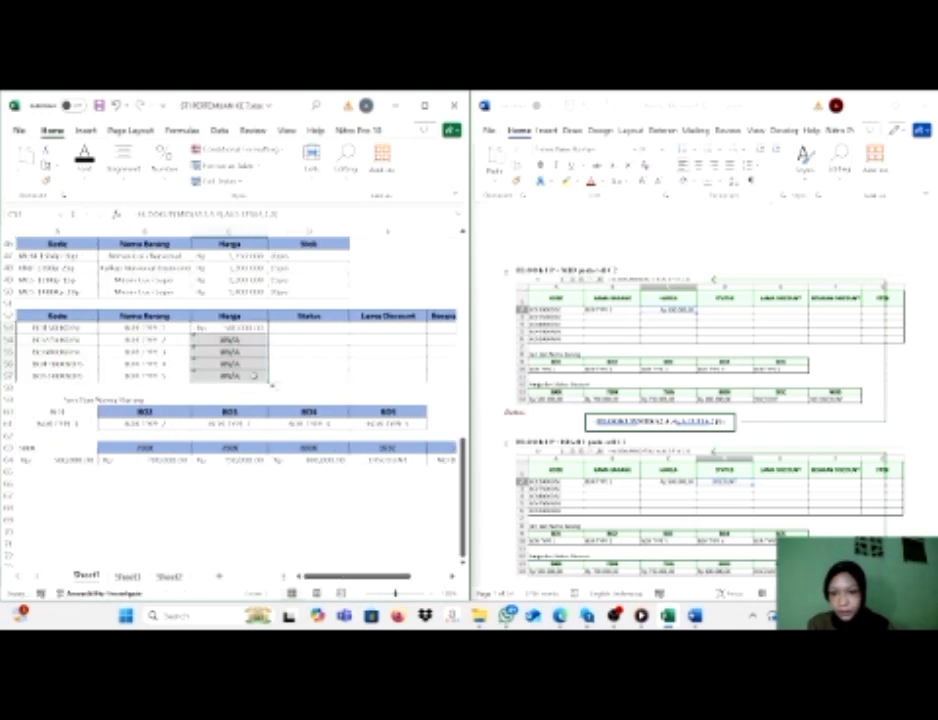
pyautogui.doubleClick(242, 342)
pyautogui.moveTo(236, 456); pyautogui.dragTo(237, 450)
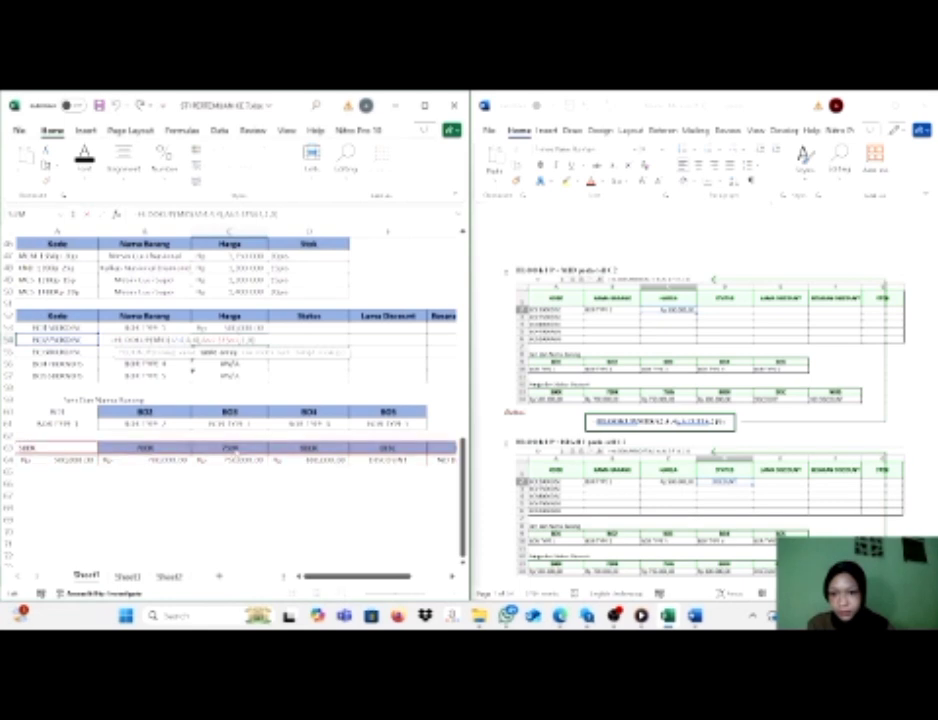
pyautogui.click(238, 457)
pyautogui.doubleClick(241, 342)
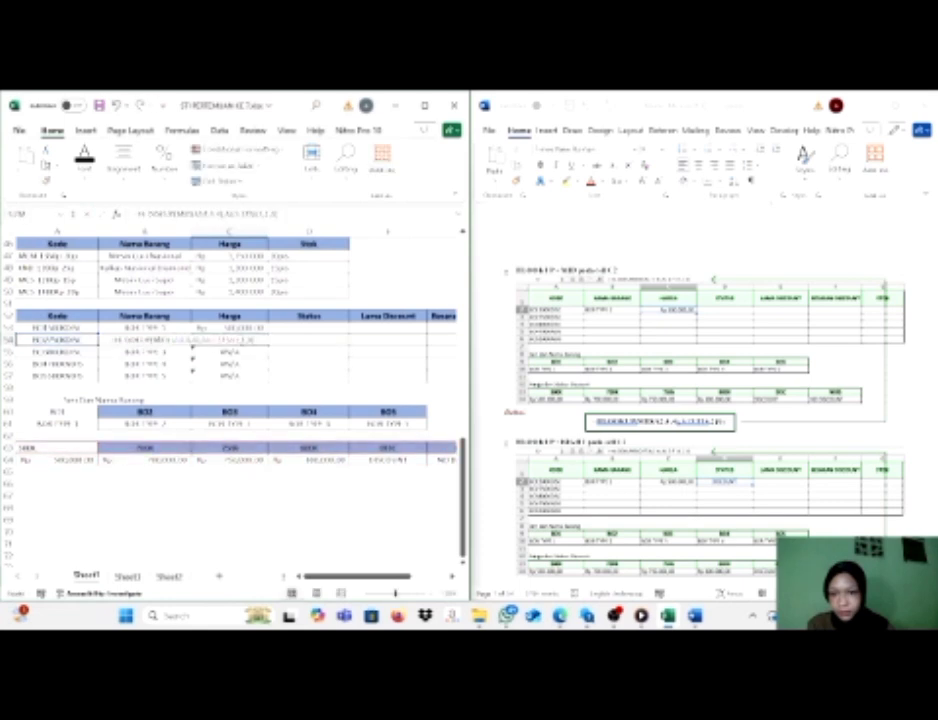
pyautogui.press('Return')
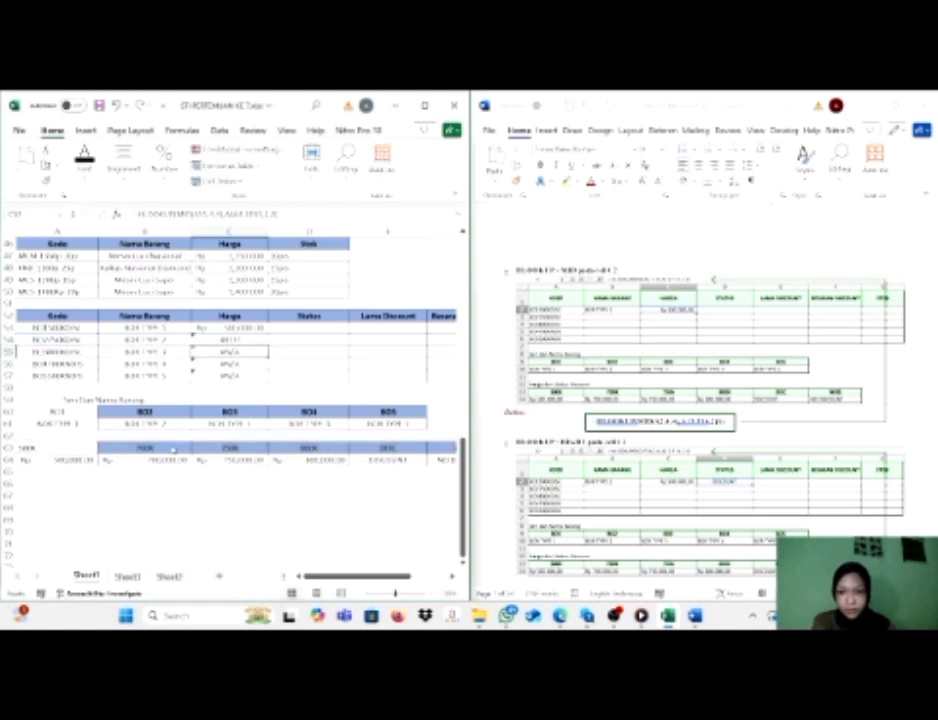
pyautogui.click(250, 332)
pyautogui.moveTo(269, 335); pyautogui.dragTo(269, 346)
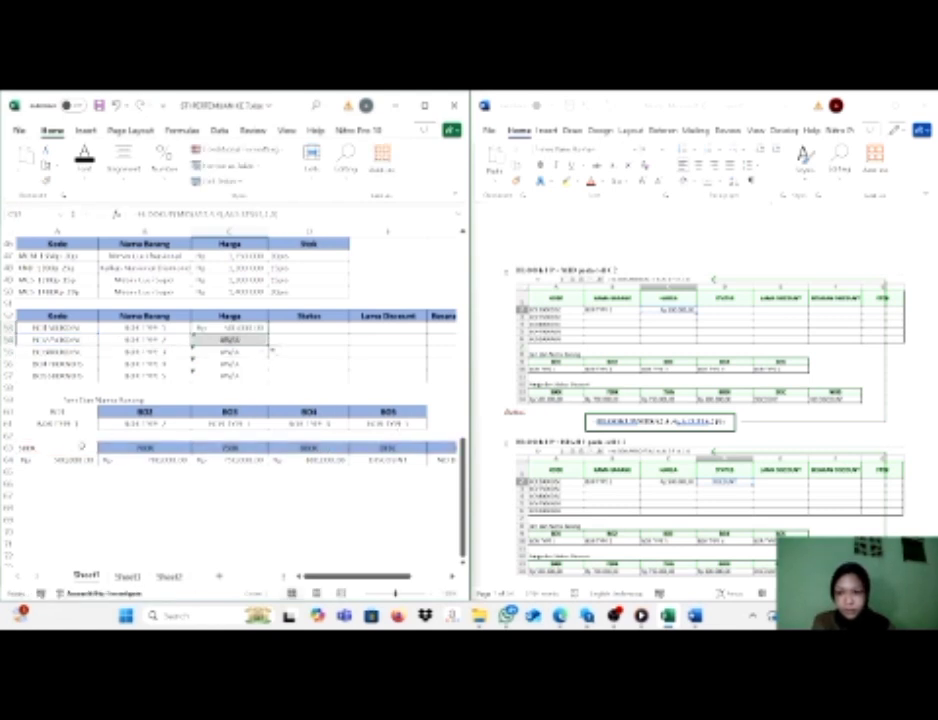
# Correct the table ranges in the C54 and C55 formulas so they start at row 63, the header row of the price table.
pyautogui.doubleClick(257, 341)
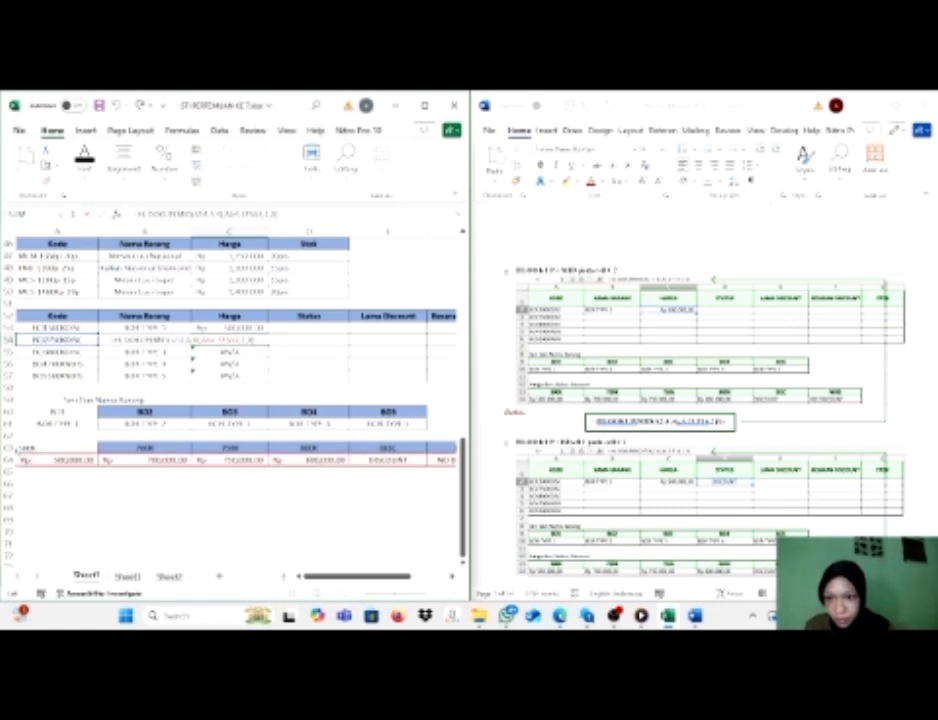
pyautogui.press('Return')
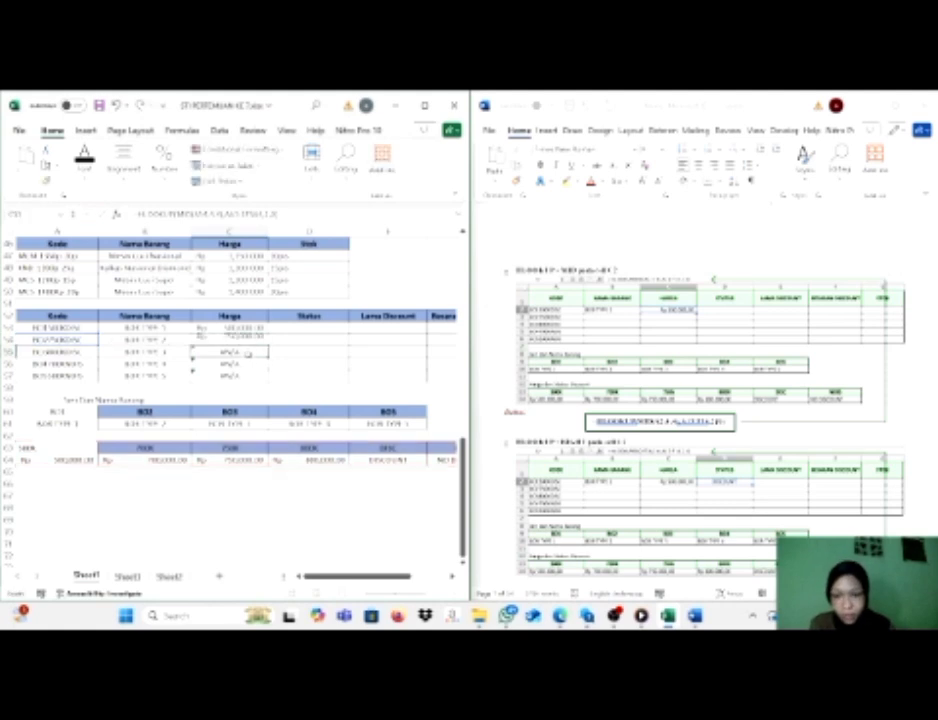
pyautogui.doubleClick(250, 352)
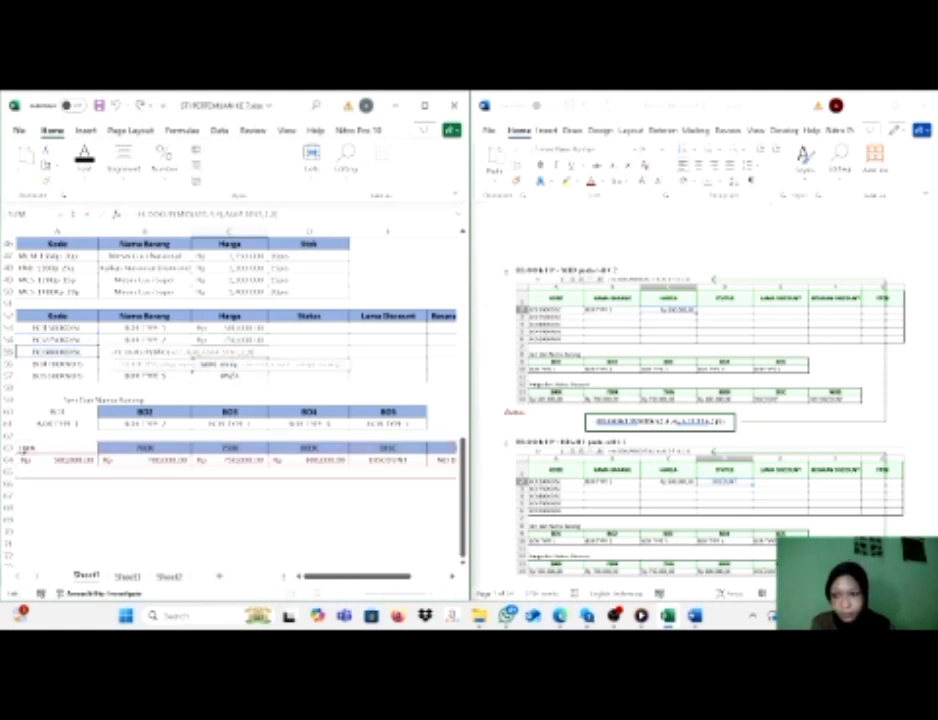
pyautogui.press('Return')
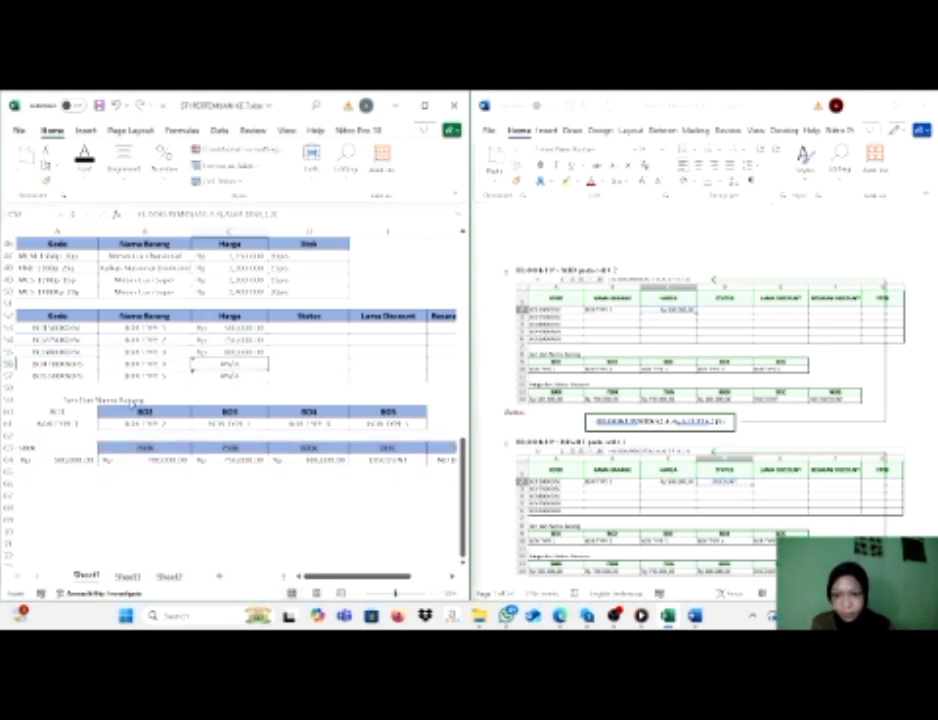
# Correct the table ranges in the C56 and C57 formulas so they start at row 63, the header row of the price table.
pyautogui.doubleClick(252, 364)
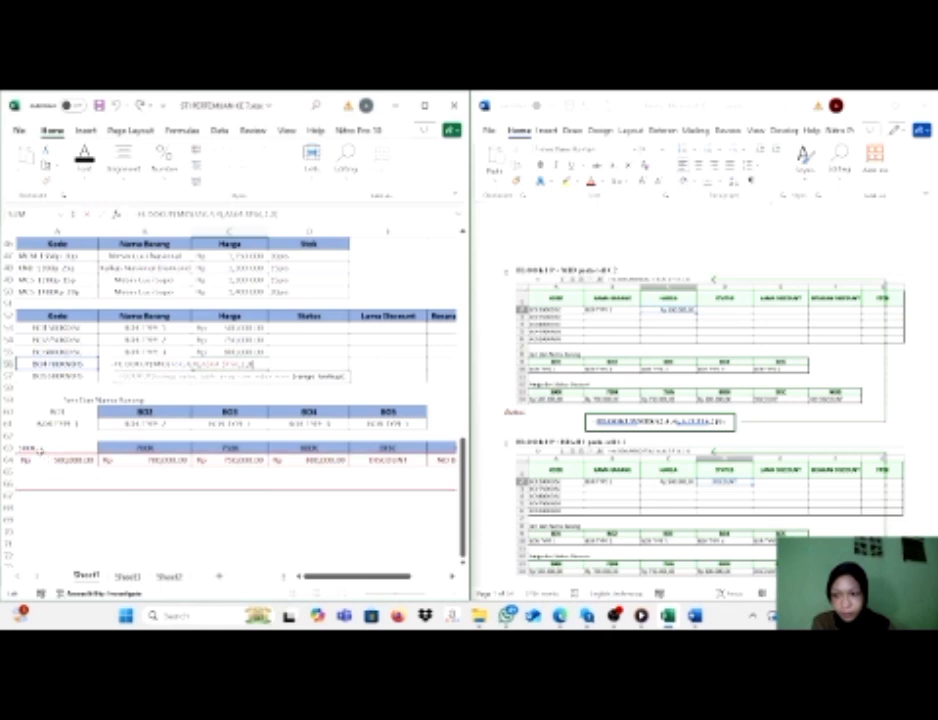
pyautogui.press('Escape')
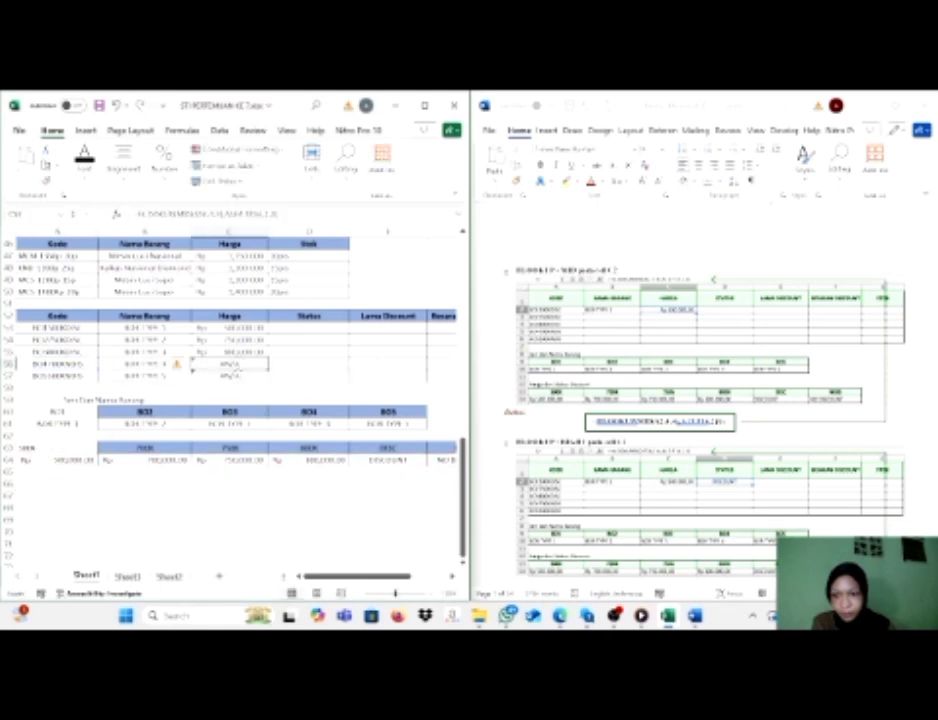
pyautogui.doubleClick(232, 366)
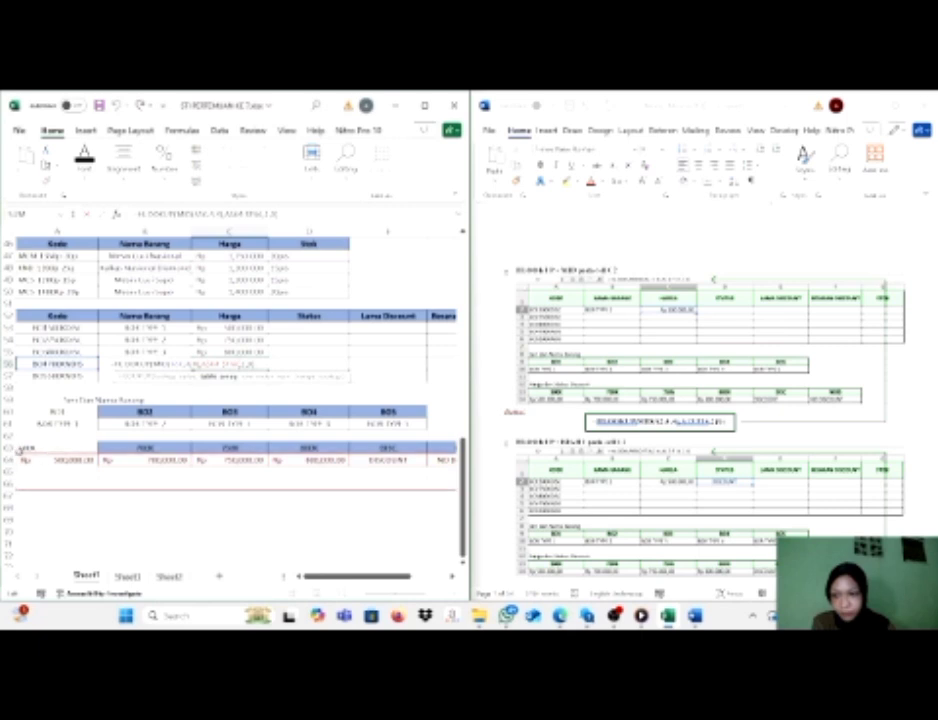
pyautogui.moveTo(16, 453); pyautogui.dragTo(16, 441)
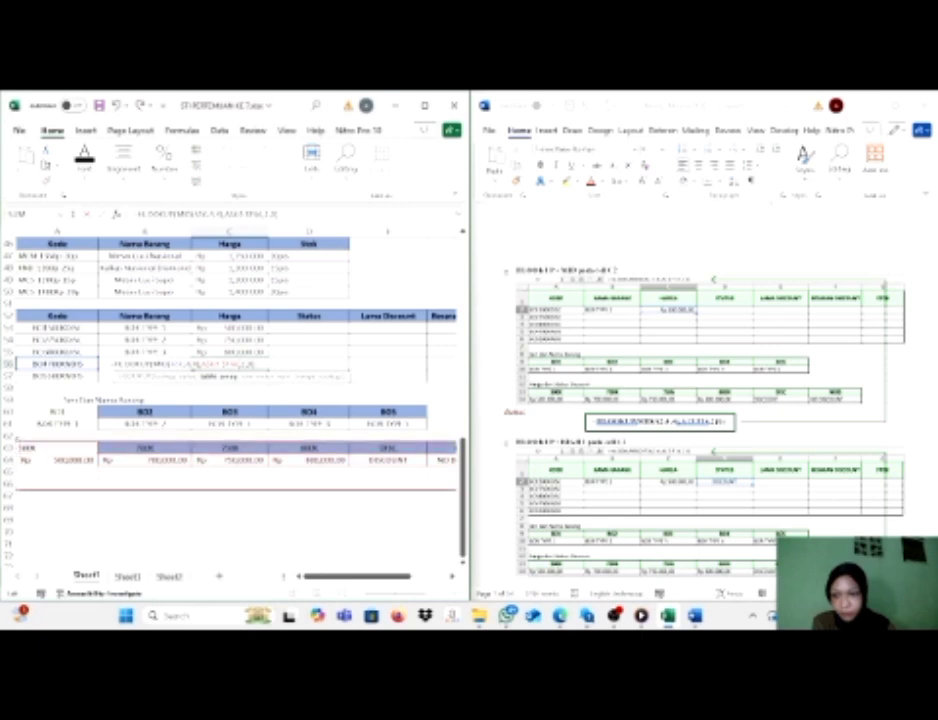
pyautogui.press('Return')
pyautogui.doubleClick(248, 376)
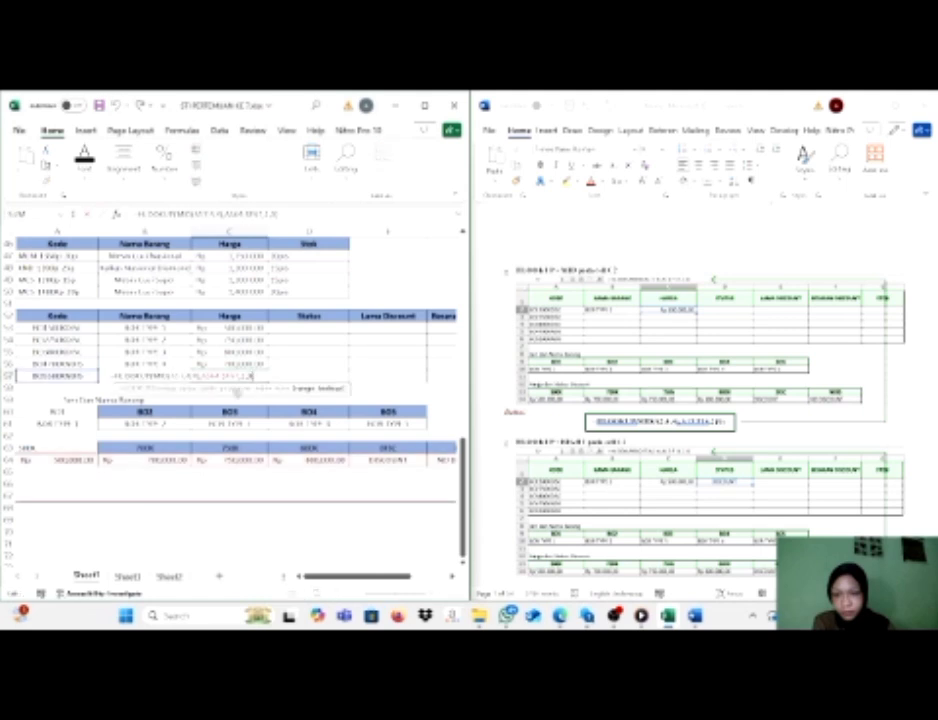
pyautogui.click(20, 447)
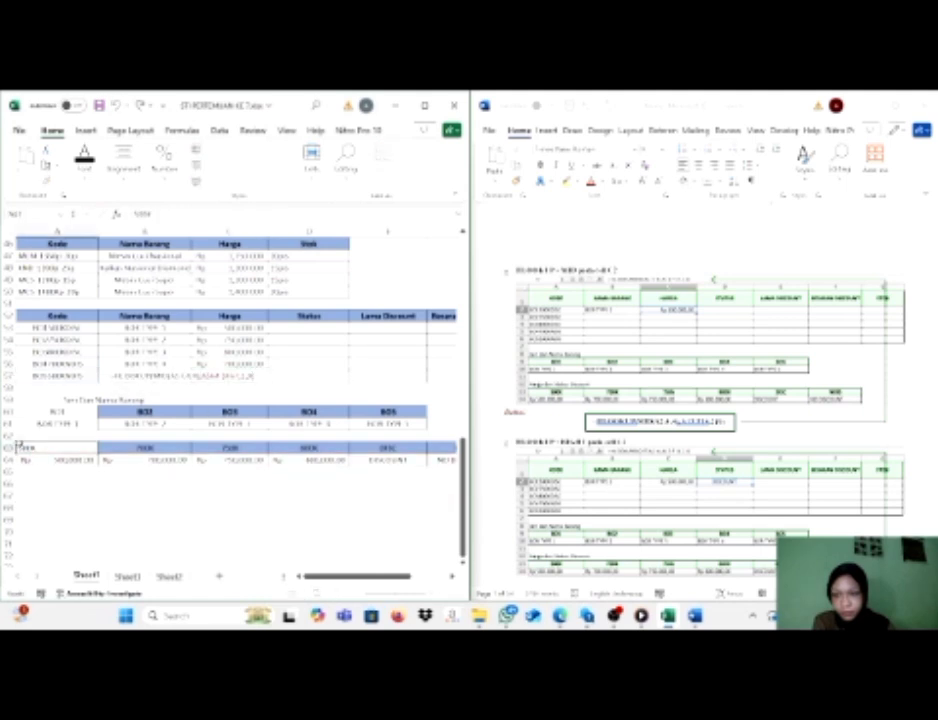
pyautogui.doubleClick(228, 376)
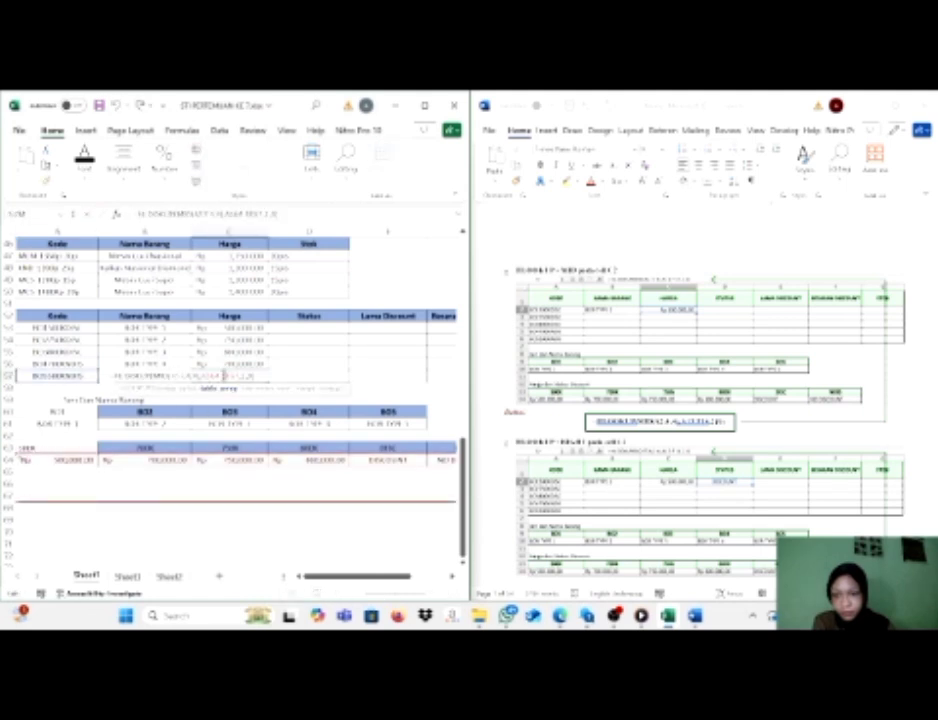
pyautogui.press('Return')
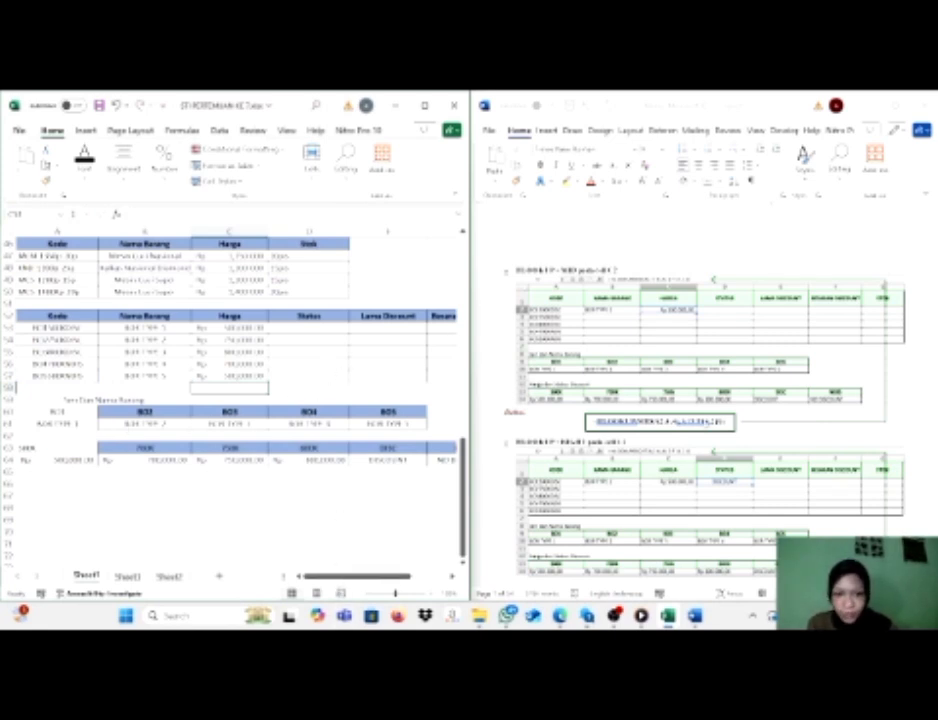
# Start an HLOOKUP formula in the Status cell D53 with RIGHT(A53,4) nested as its lookup value.
pyautogui.scroll(-1, 620, 430)
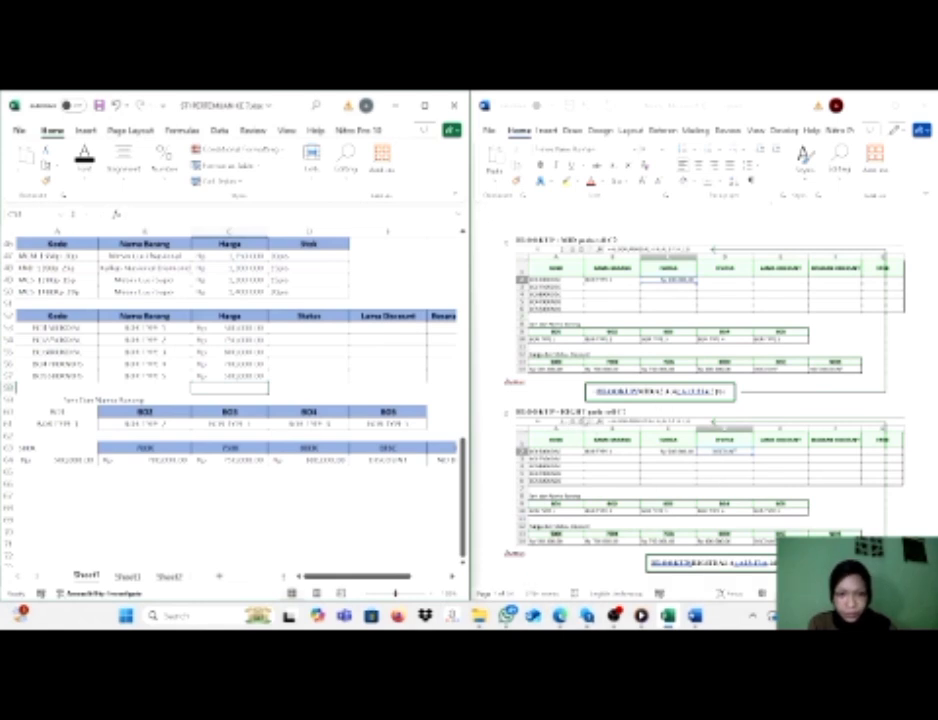
pyautogui.moveTo(357, 577); pyautogui.dragTo(376, 577)
pyautogui.click(241, 328)
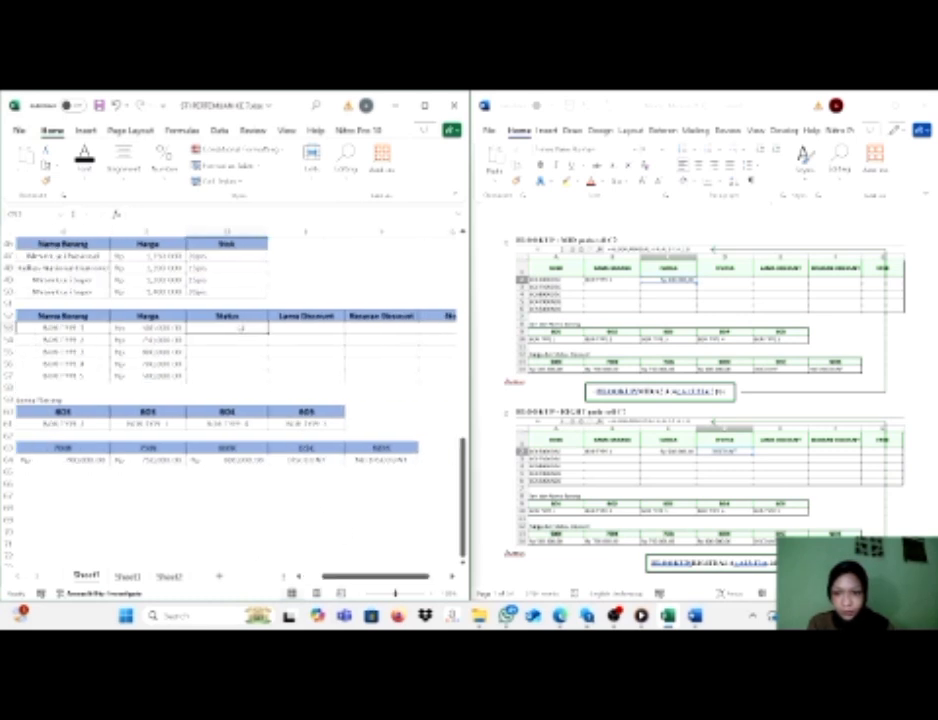
pyautogui.write('=h')
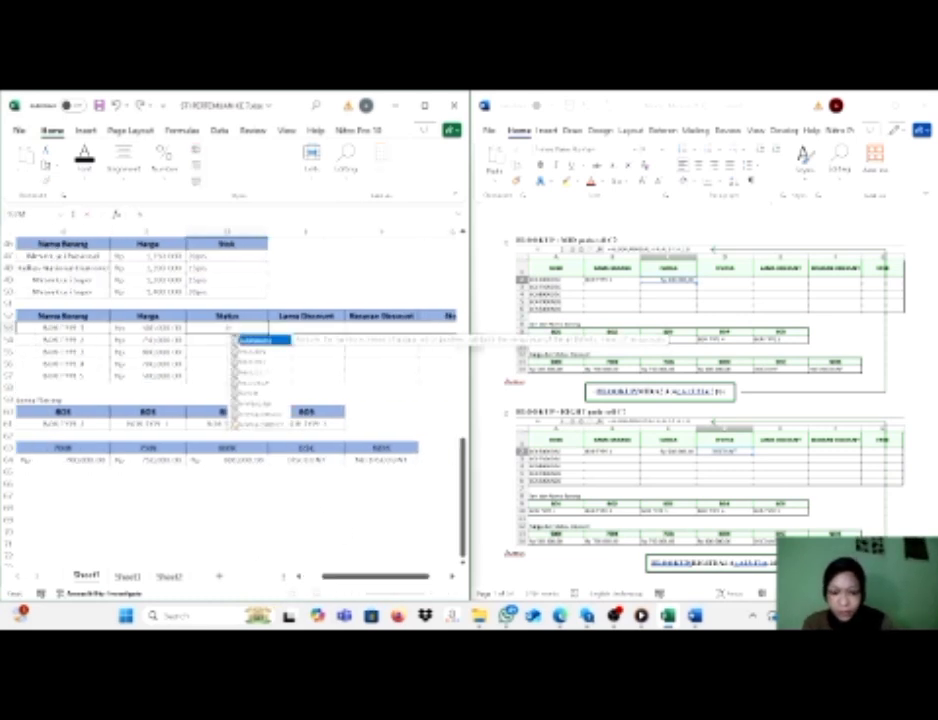
pyautogui.write('l')
pyautogui.press('Tab')
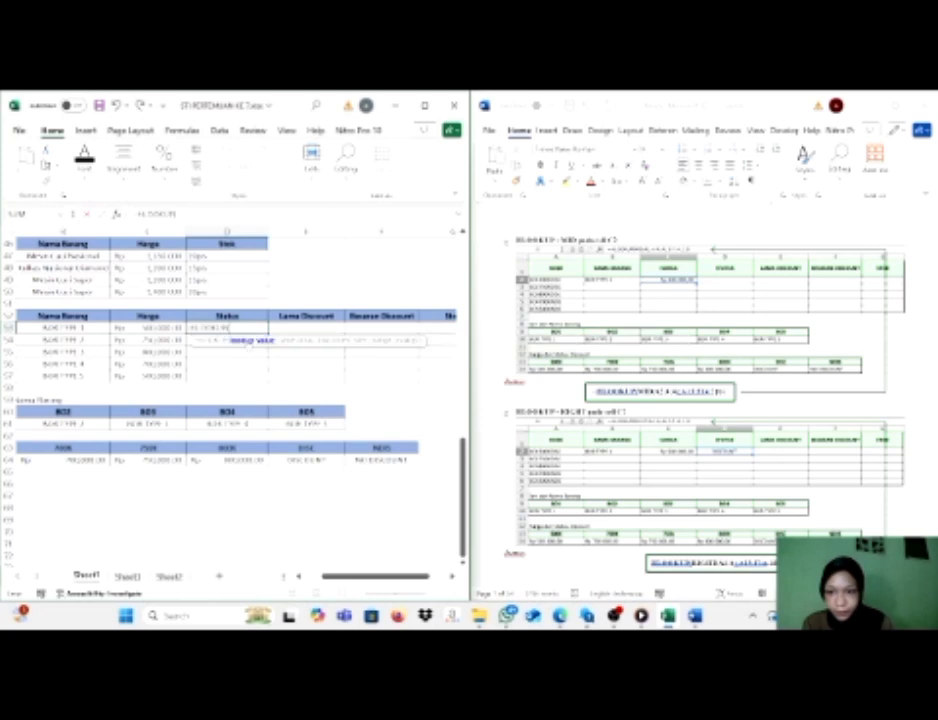
pyautogui.write('rig')
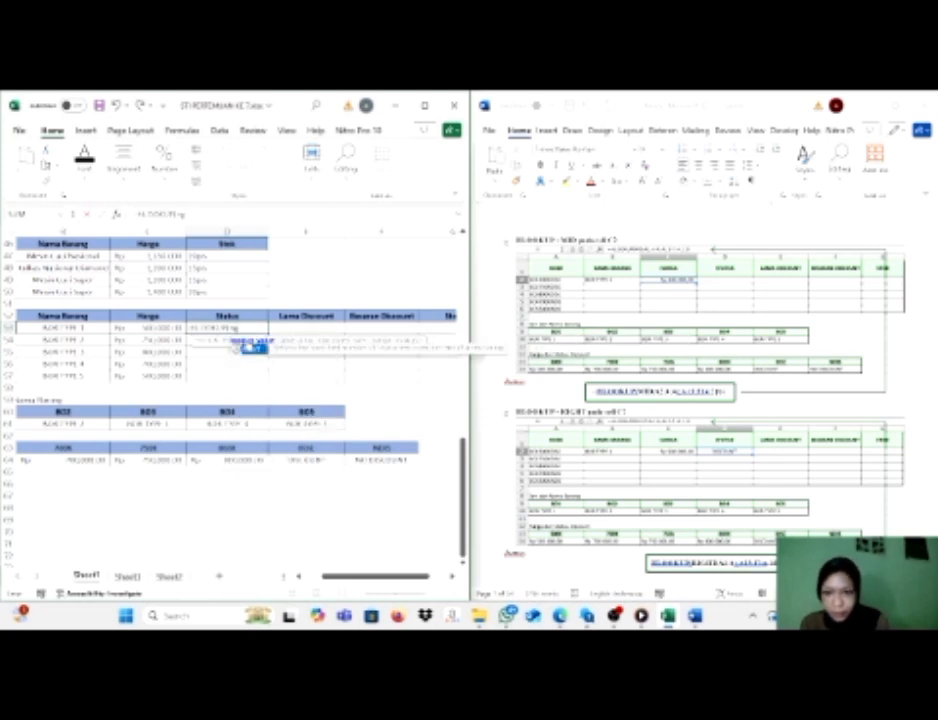
pyautogui.press('Tab')
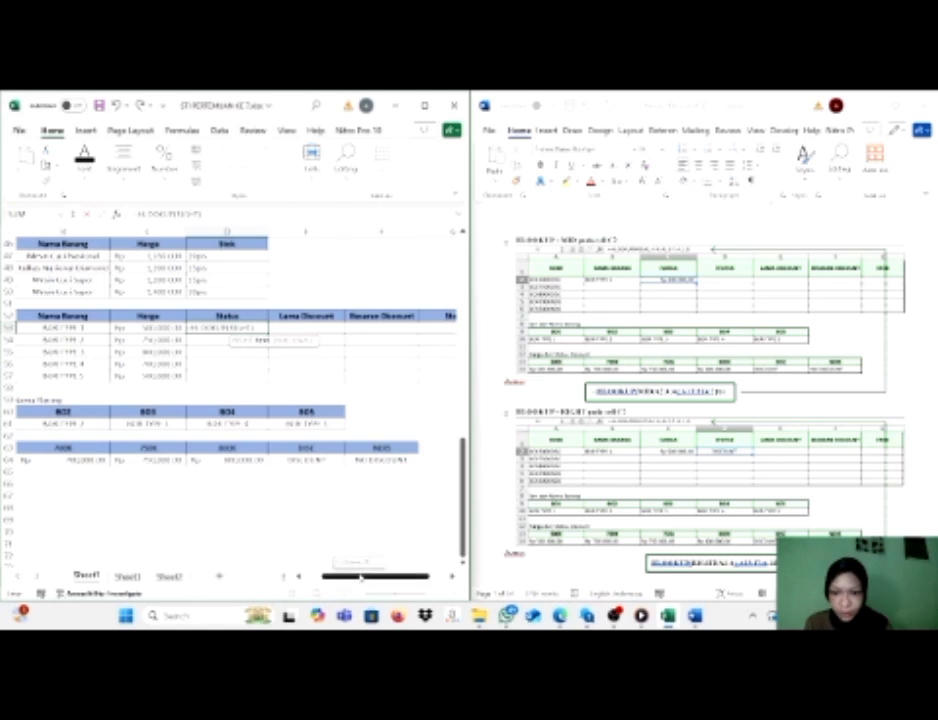
pyautogui.moveTo(359, 576); pyautogui.dragTo(336, 576)
pyautogui.click(80, 327)
pyautogui.write(',1')
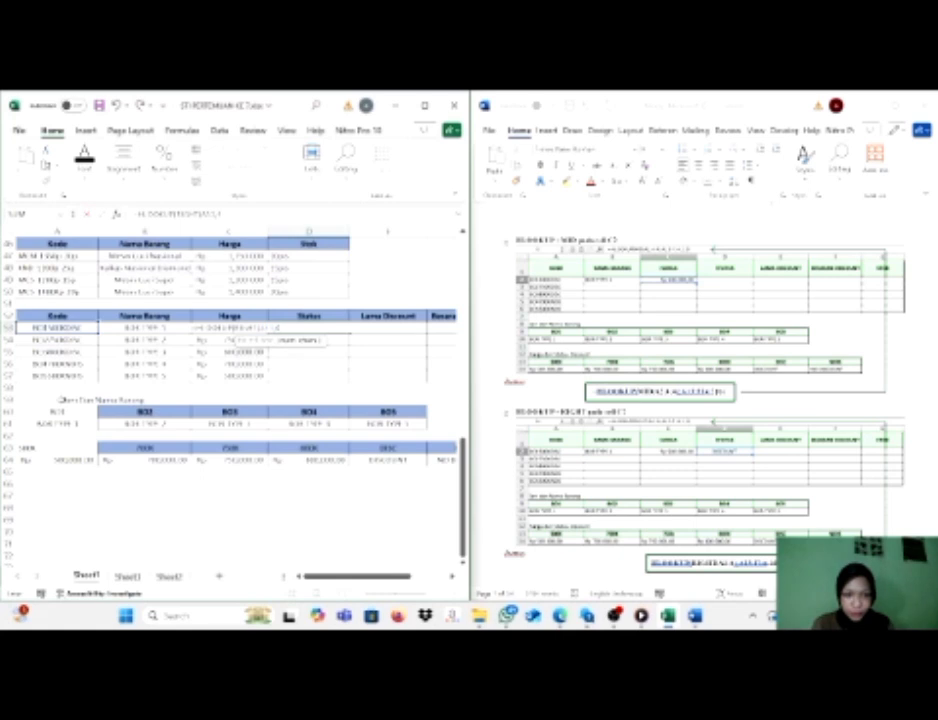
pyautogui.write('),')
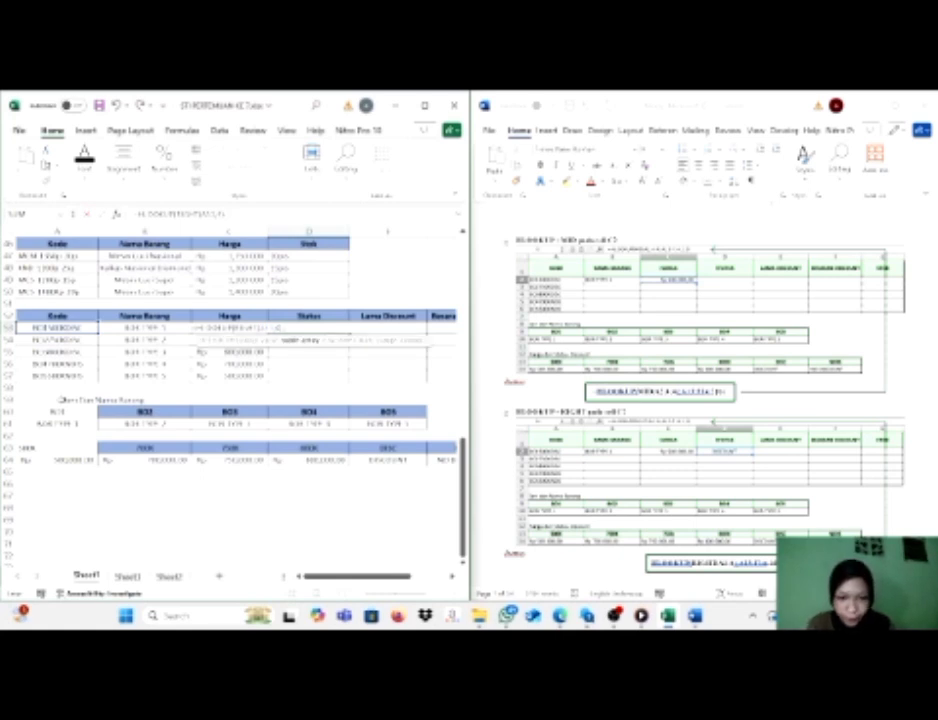
# Complete the D53 formula with table range $A$63:$F$64, row index 2 and range lookup 0, and fill it down through D57.
pyautogui.moveTo(25, 448); pyautogui.dragTo(425, 444)
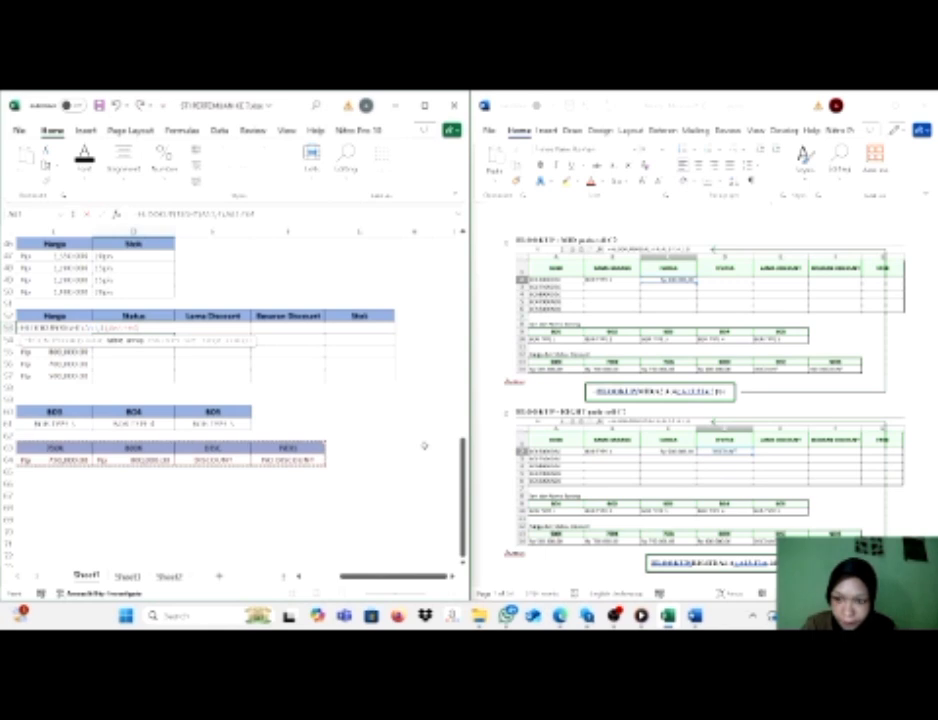
pyautogui.write(',')
pyautogui.write('2,0')
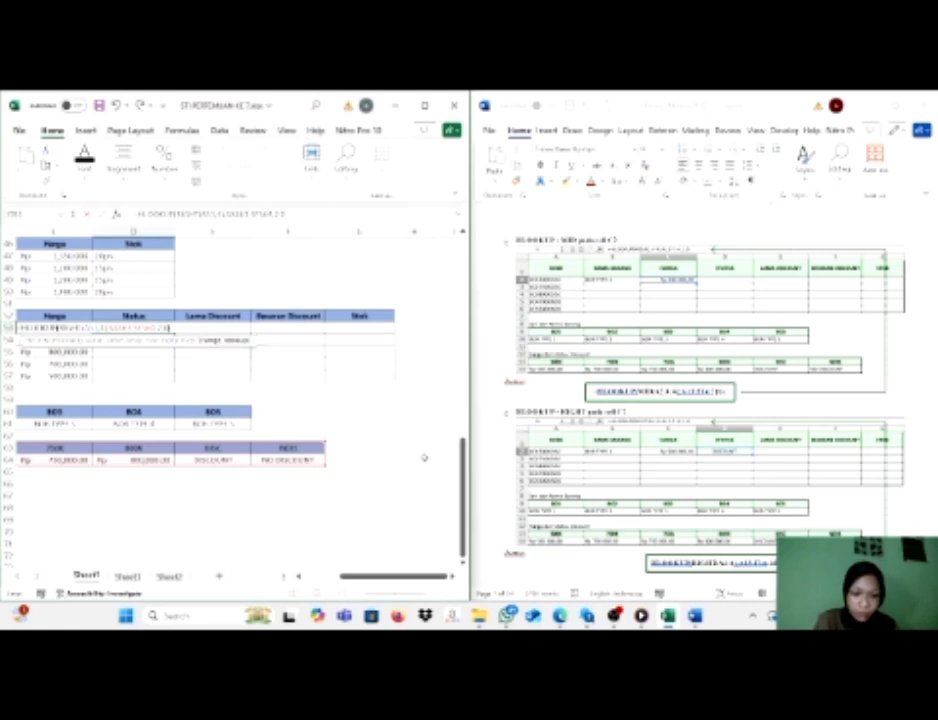
pyautogui.press('Return')
pyautogui.click(145, 329)
pyautogui.moveTo(178, 333); pyautogui.dragTo(178, 385)
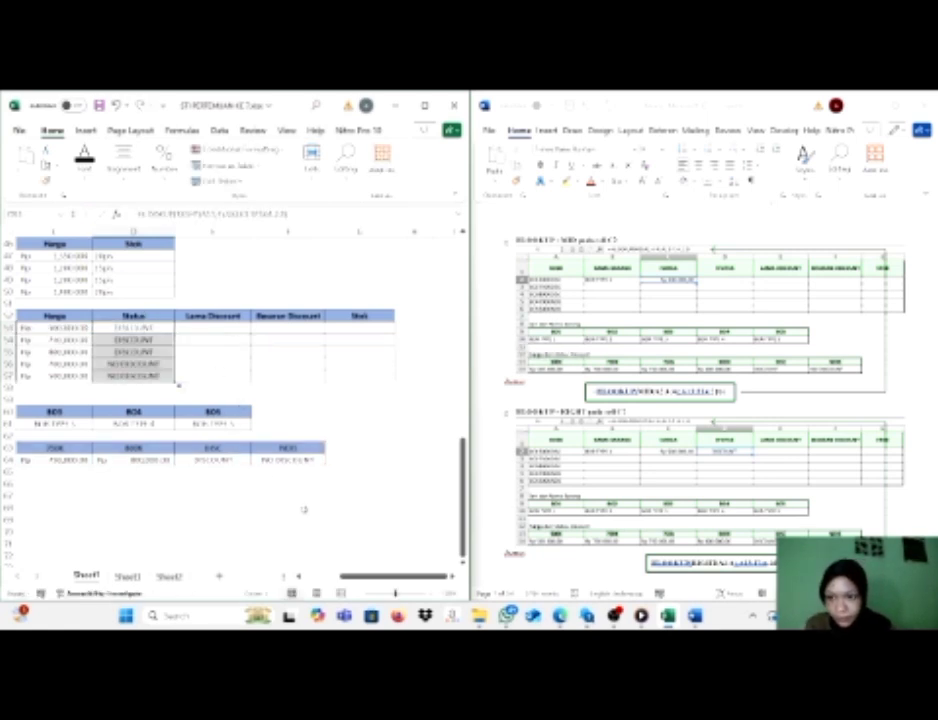
pyautogui.moveTo(366, 577); pyautogui.dragTo(328, 578)
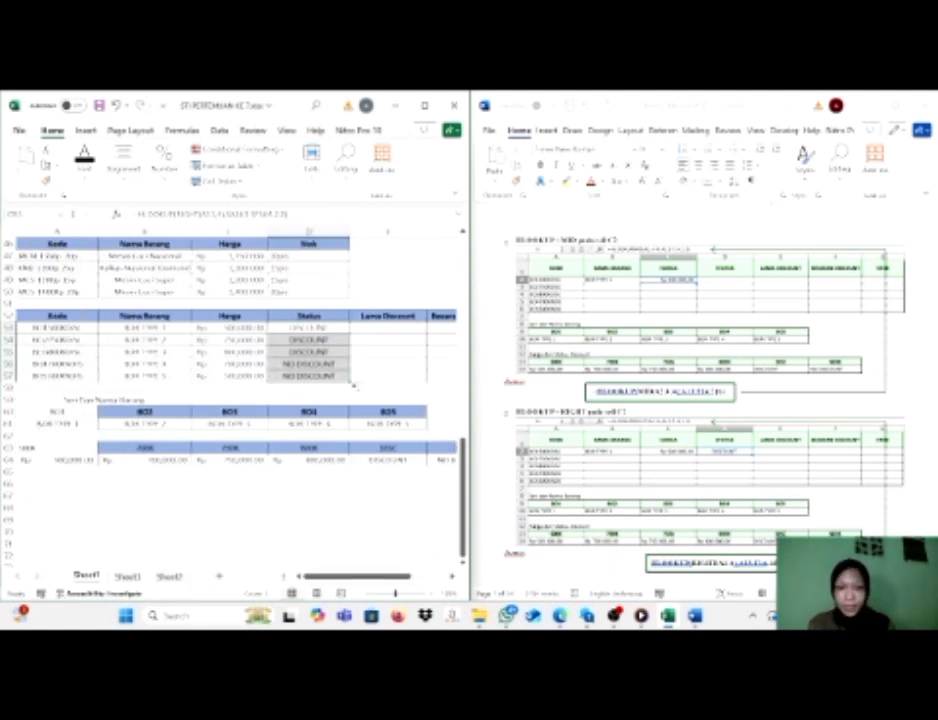
pyautogui.scroll(-8, 700, 400)
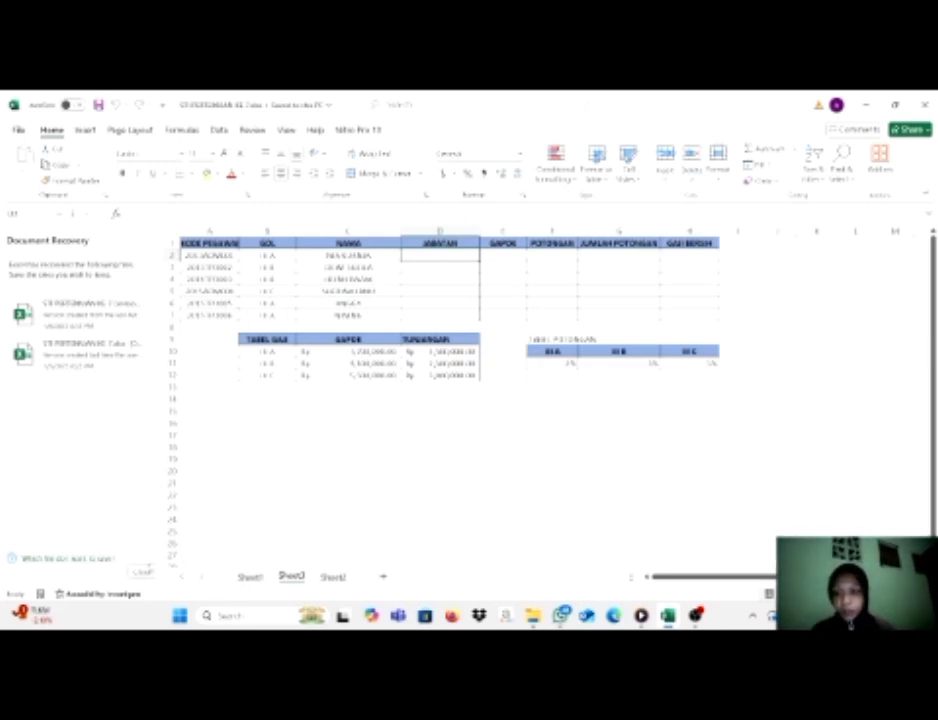
# Close the Document Recovery pane and remove the recovered files.
pyautogui.click(143, 572)
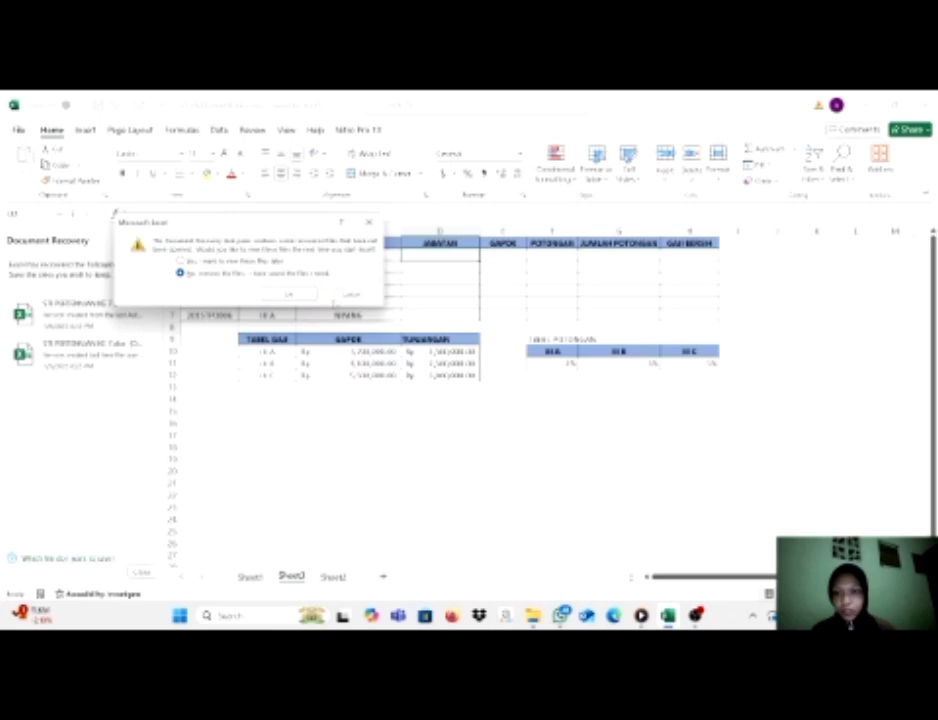
pyautogui.click(289, 294)
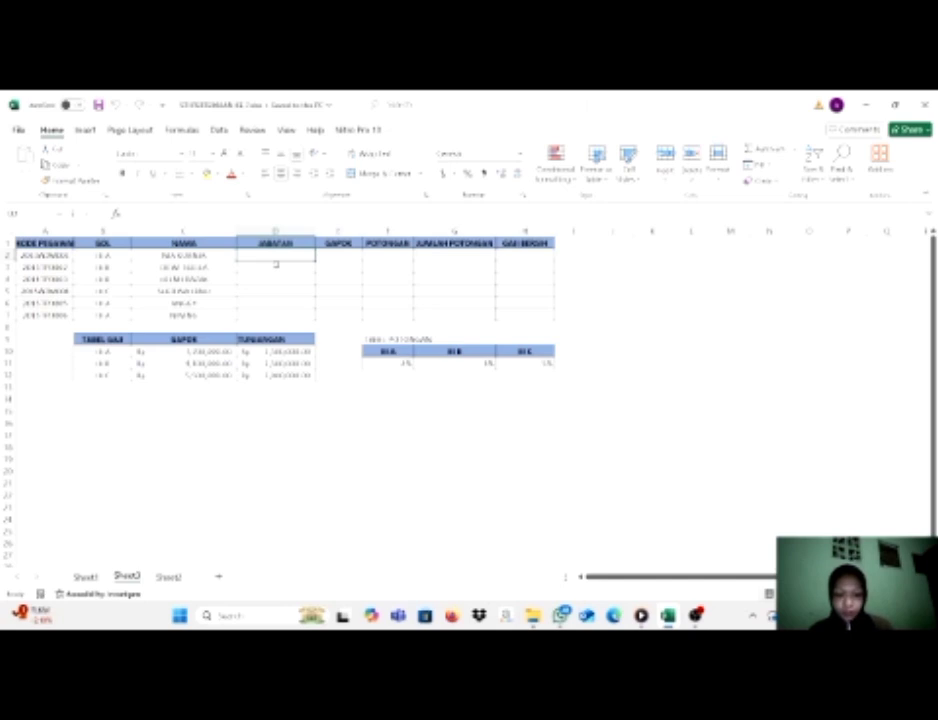
# Start an IF formula in the JABATAN cell D2 with MID(A2,5,3) nested in its logical test.
pyautogui.write('=IF')
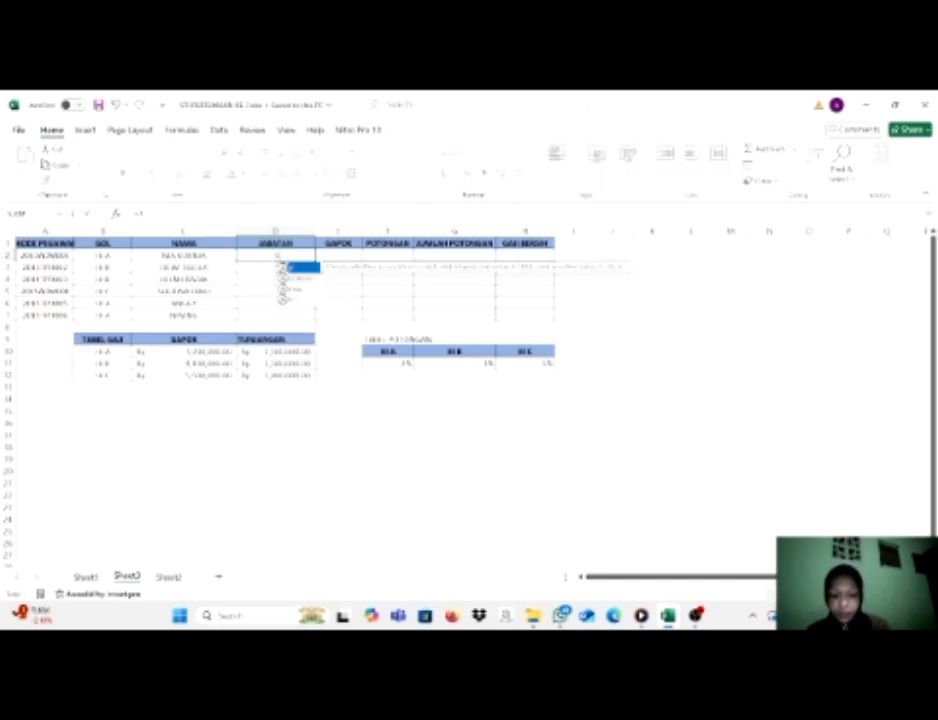
pyautogui.doubleClick(290, 268)
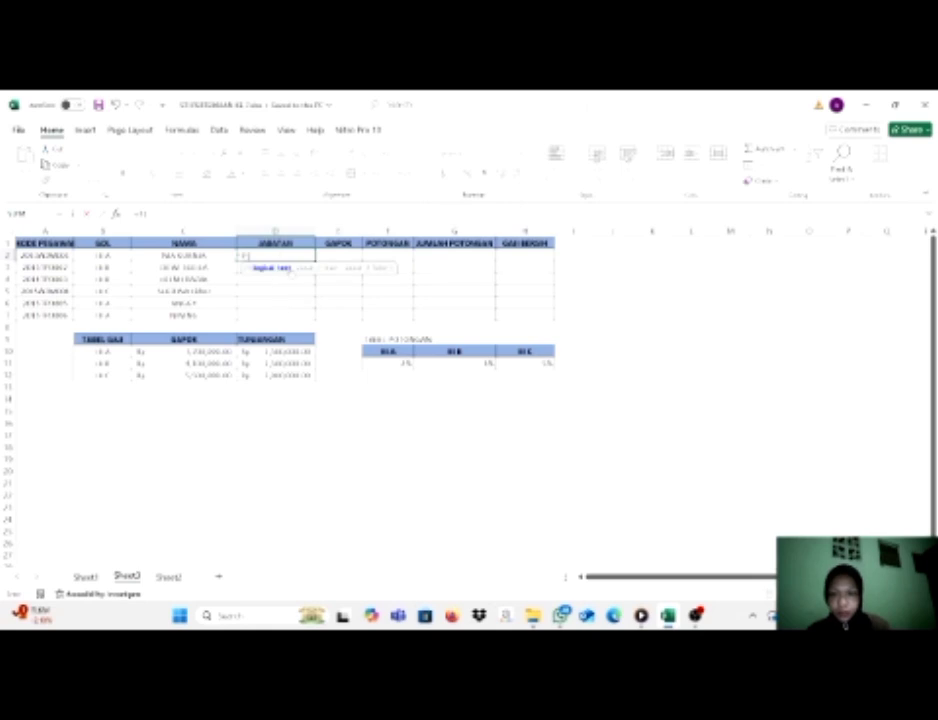
pyautogui.write('B')
pyautogui.press('BackSpace')
pyautogui.write('mi')
pyautogui.doubleClick(285, 278)
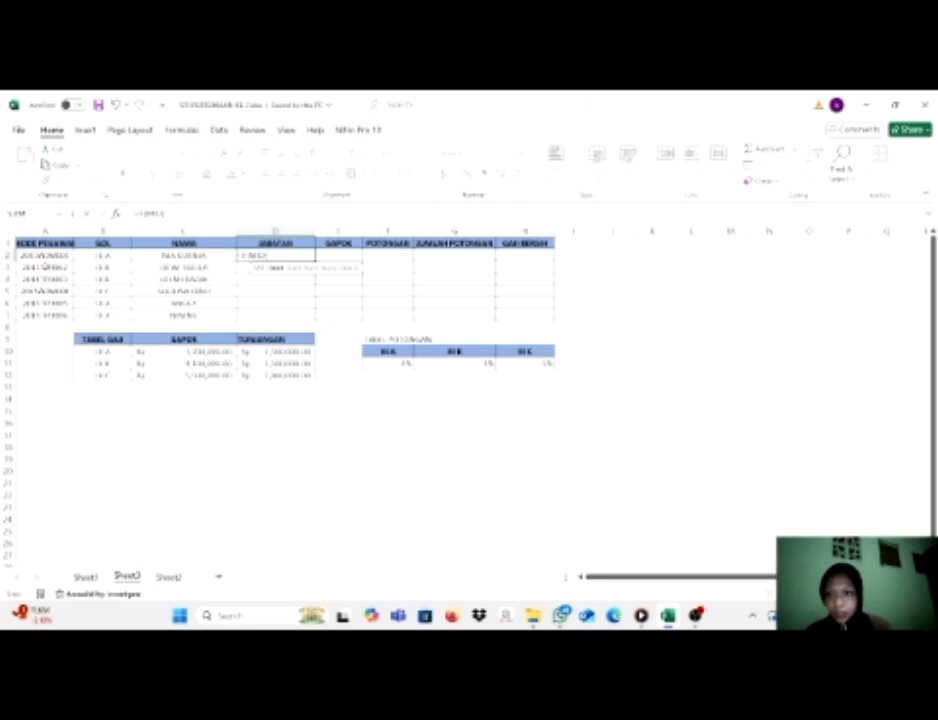
pyautogui.click(47, 256)
pyautogui.write(',5,1')
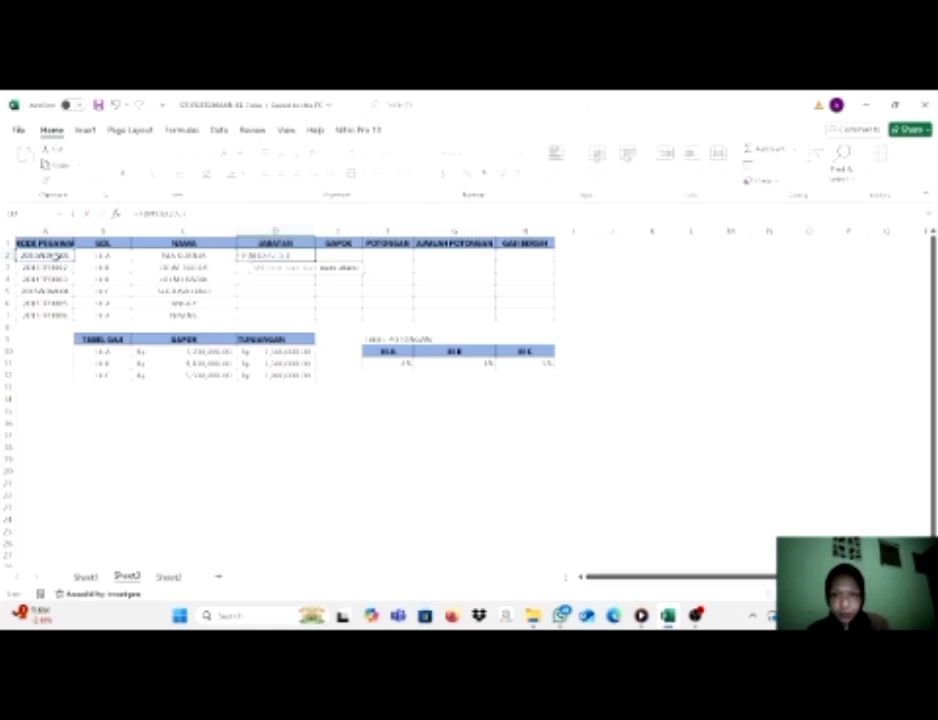
pyautogui.write(')')
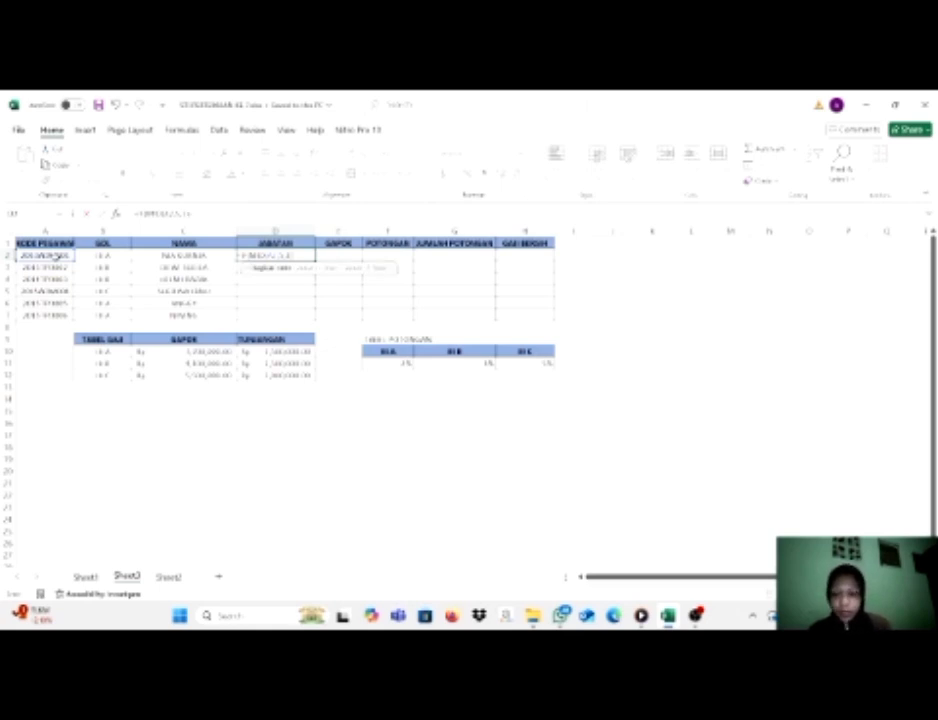
# Complete the logical test in D2 by comparing the MID result with the text "ADM".
pyautogui.press('capslock')
pyautogui.write('=ADM')
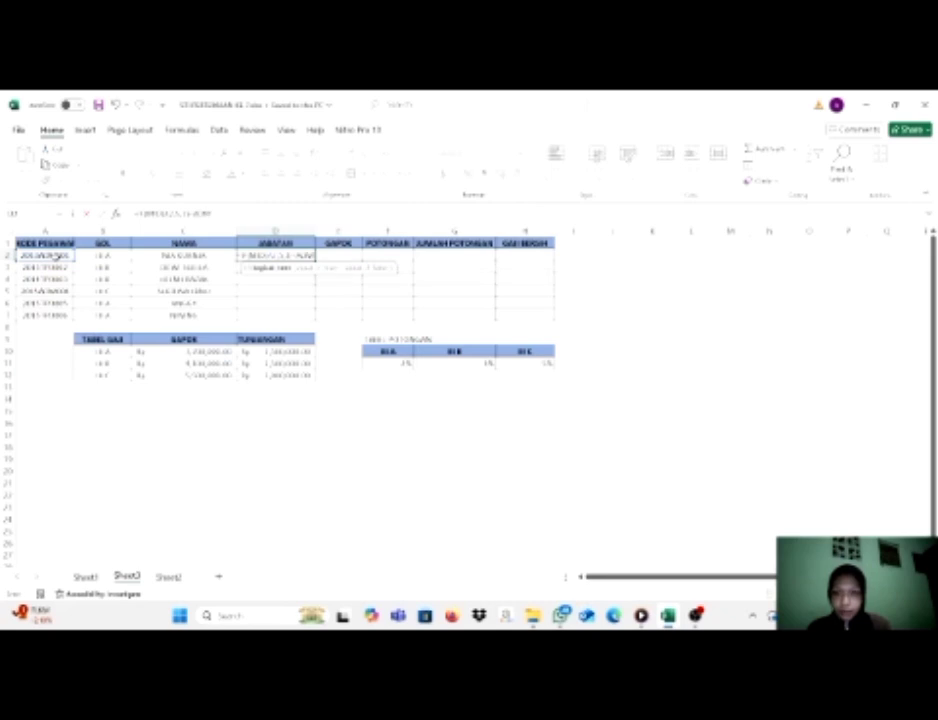
pyautogui.press('BackSpace')
pyautogui.press('BackSpace')
pyautogui.press('BackSpace')
pyautogui.press('BackSpace')
pyautogui.press('BackSpace')
pyautogui.press('BackSpace')
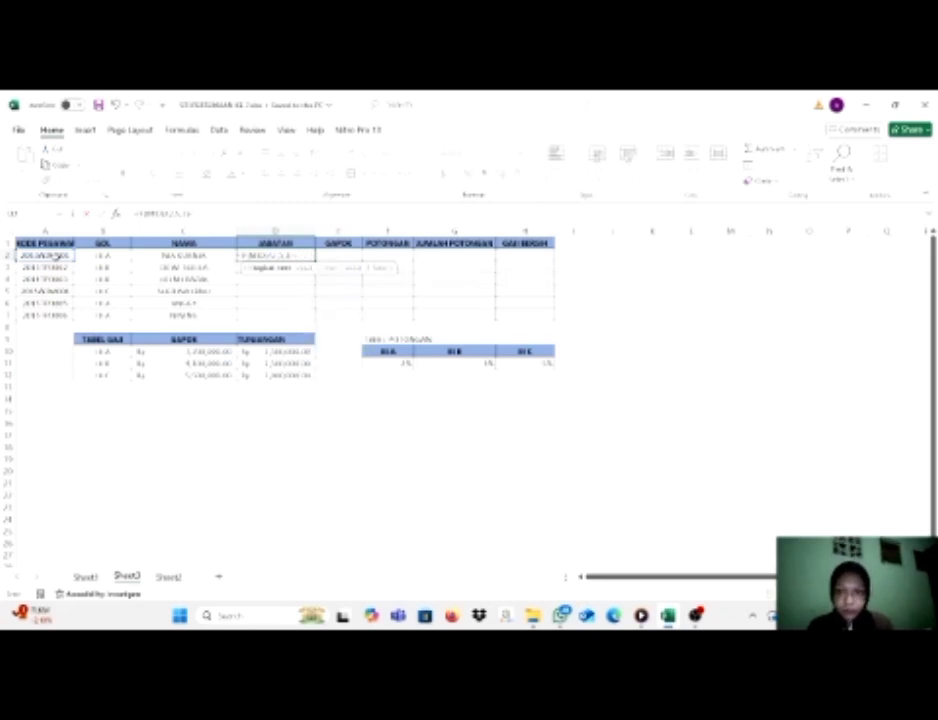
pyautogui.write('3)="')
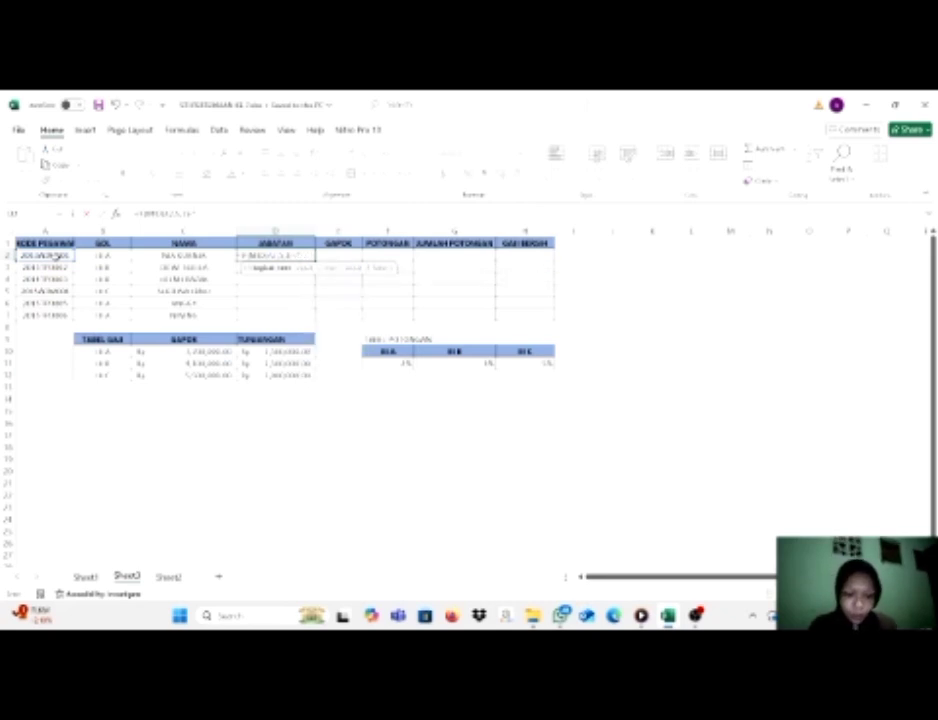
pyautogui.write('ADM"')
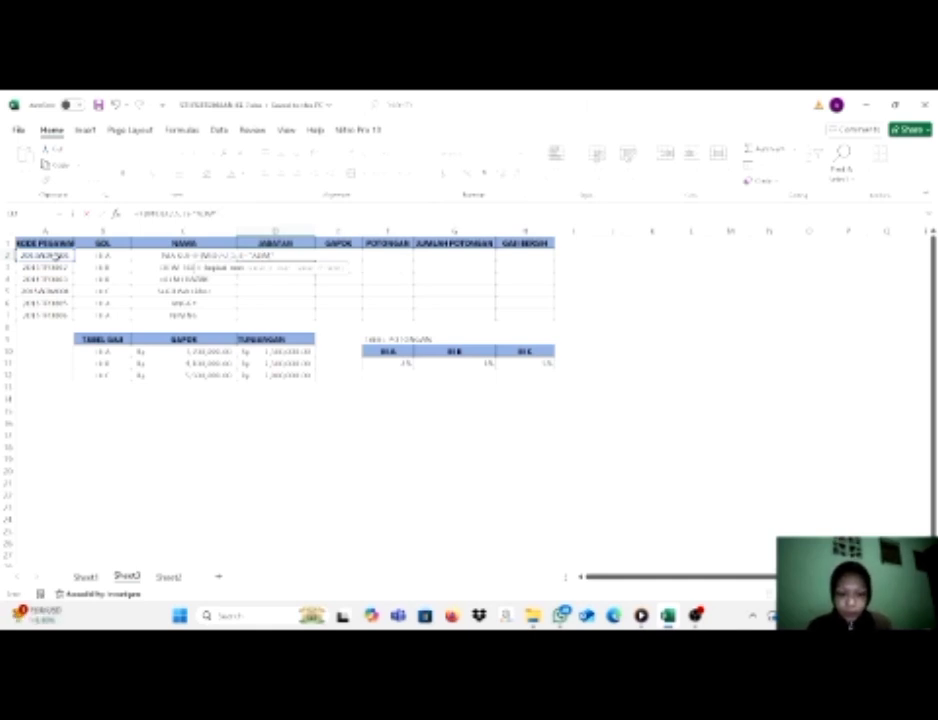
pyautogui.write(',')
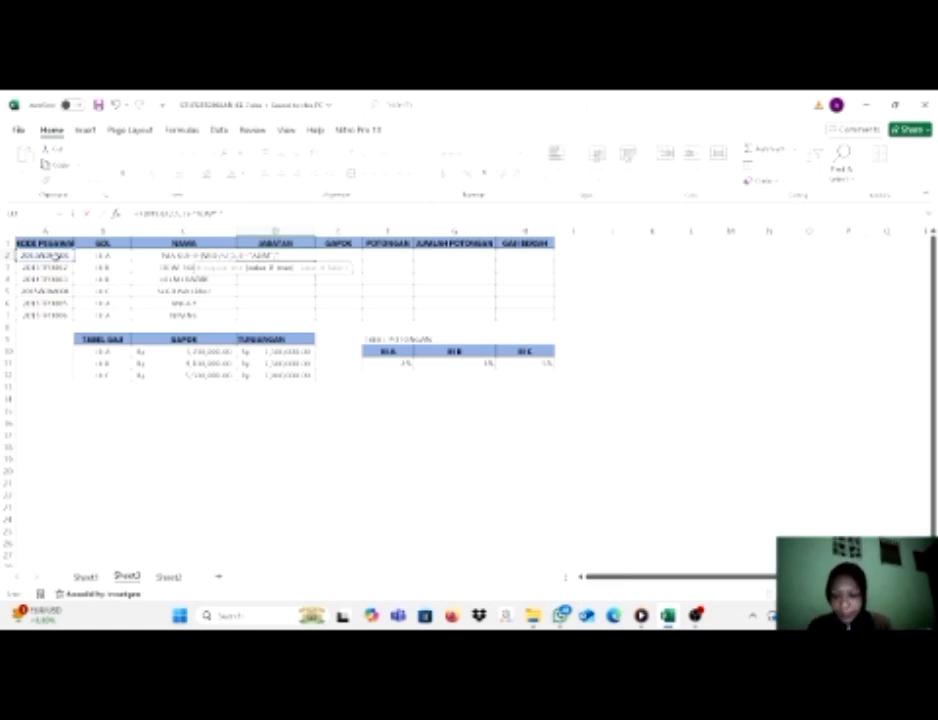
# Set the IF formula's value-if-true argument in D2 to the text "Staf Administrasi".
pyautogui.press('capslock')
pyautogui.write('"Staf')
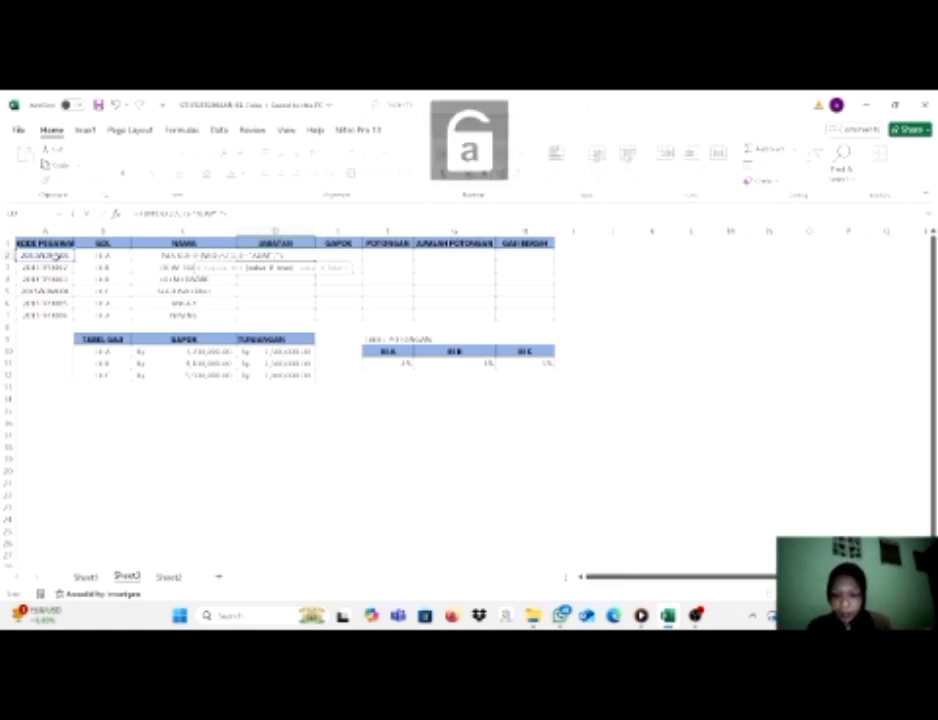
pyautogui.write(' Adminis')
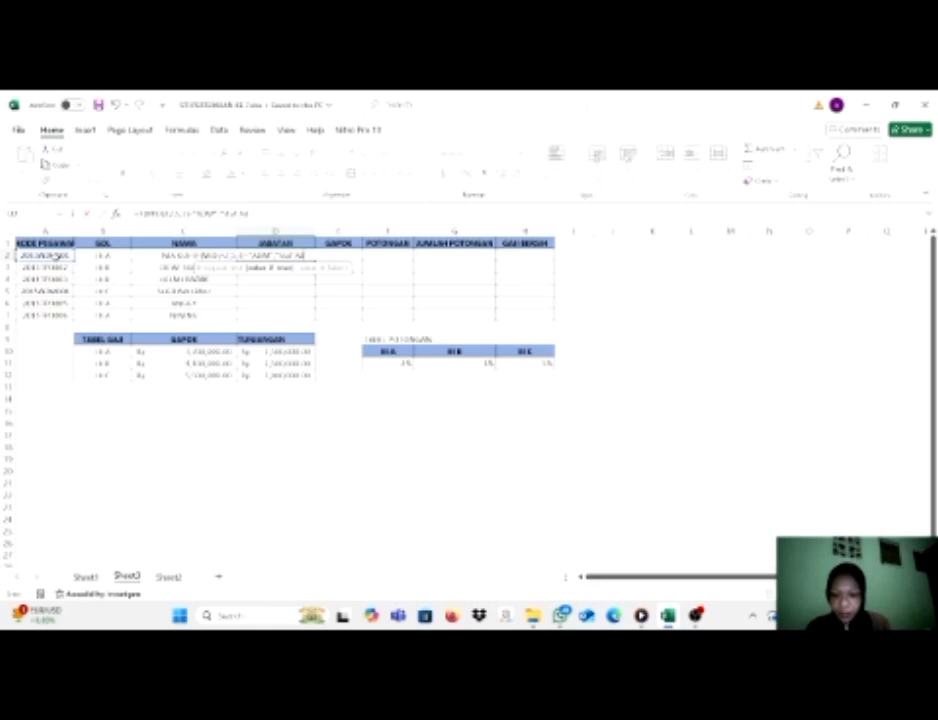
pyautogui.write('tra')
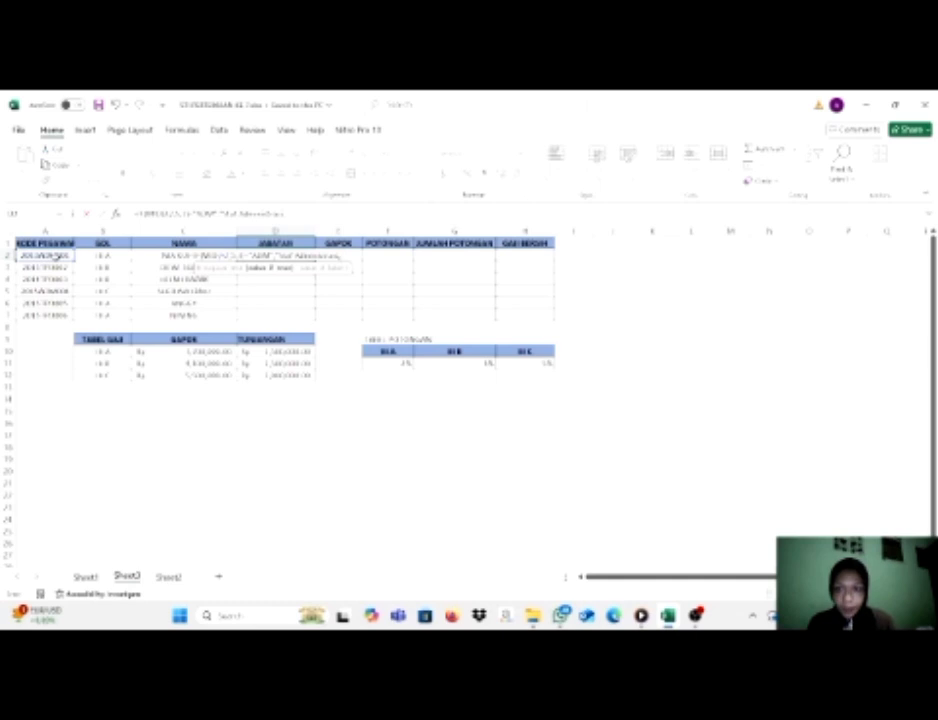
pyautogui.write('si",if')
pyautogui.press('BackSpace')
pyautogui.write('f')
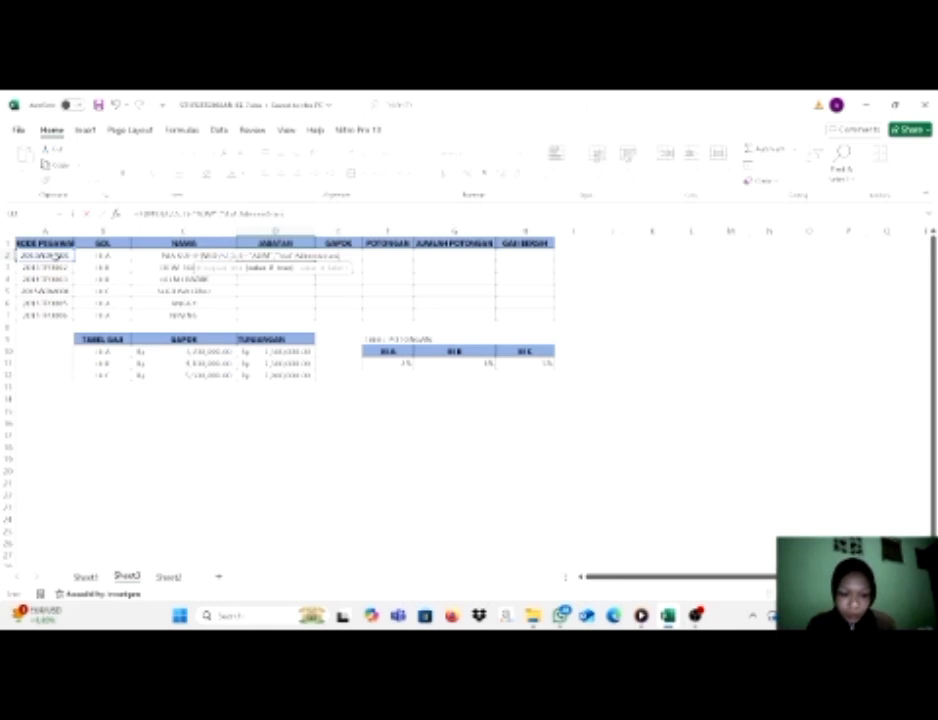
pyautogui.write('"')
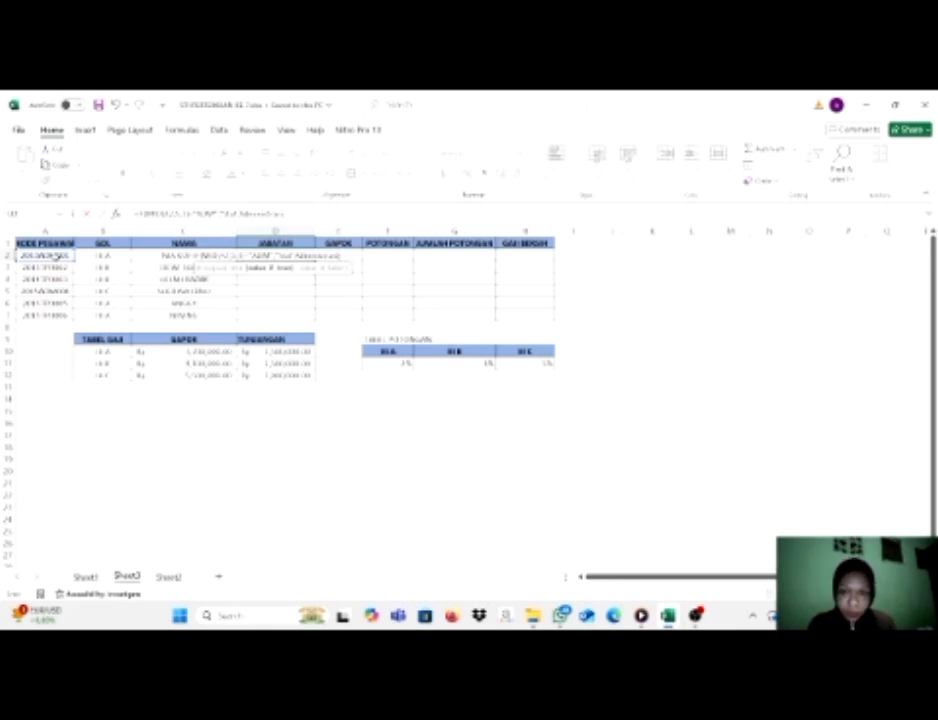
pyautogui.write(',IF')
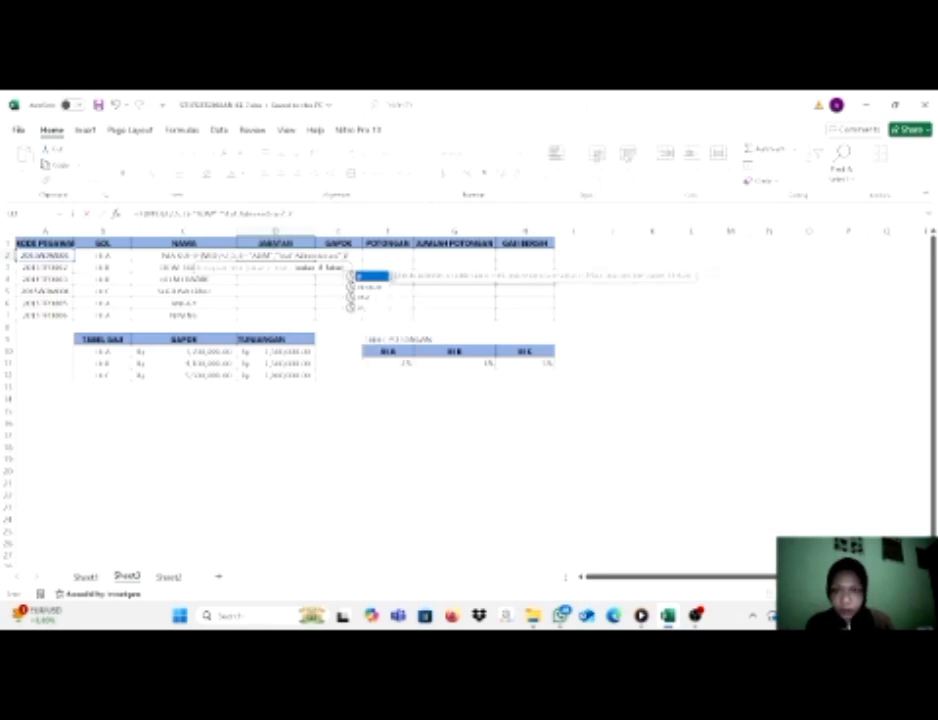
pyautogui.write('(L')
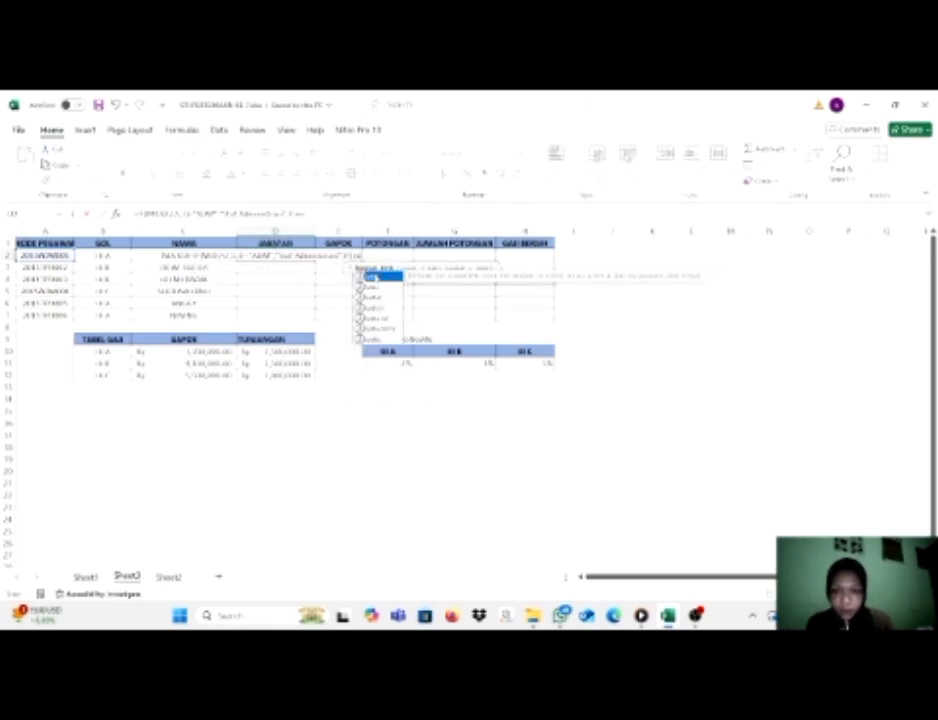
# Nest a second IF as the value-if-false argument in D2, using MID(A2,5,3) and the text "TPD" in its test.
pyautogui.doubleClick(376, 278)
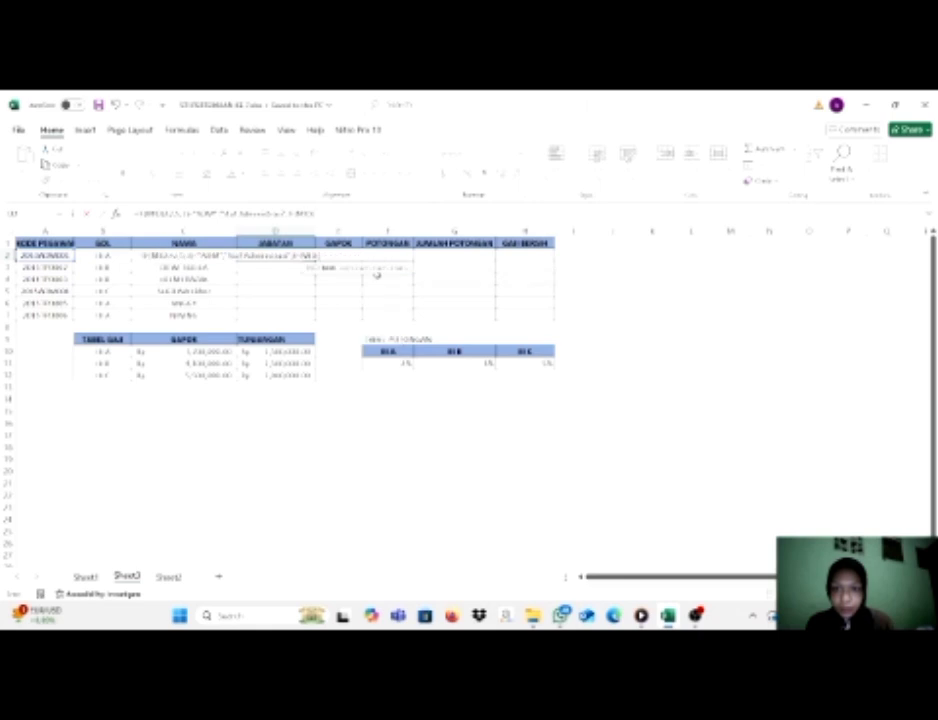
pyautogui.click(50, 256)
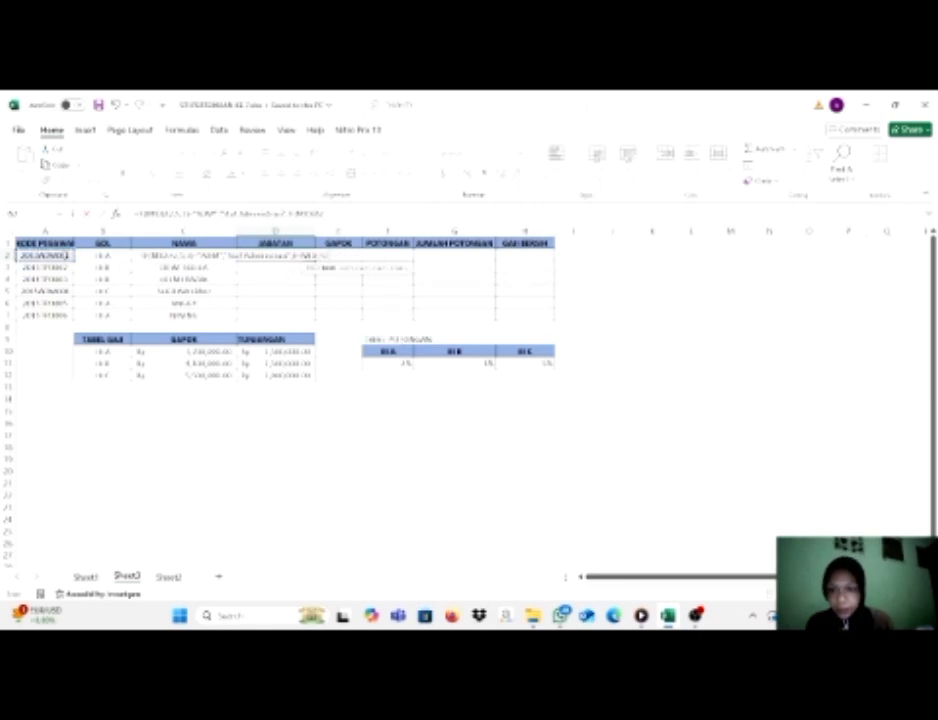
pyautogui.write(',5,3')
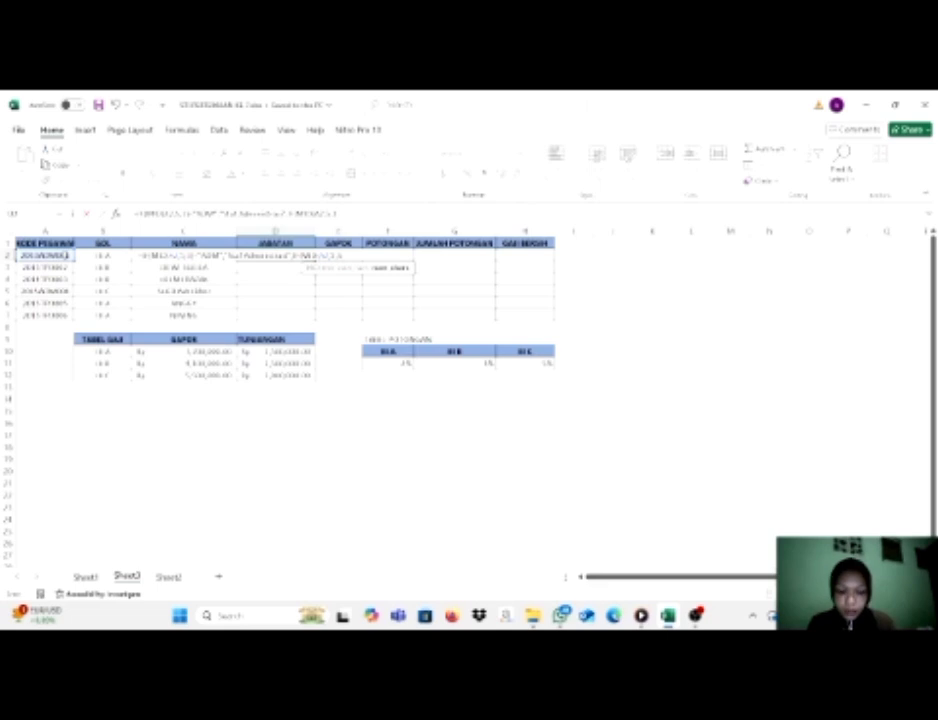
pyautogui.write(')')
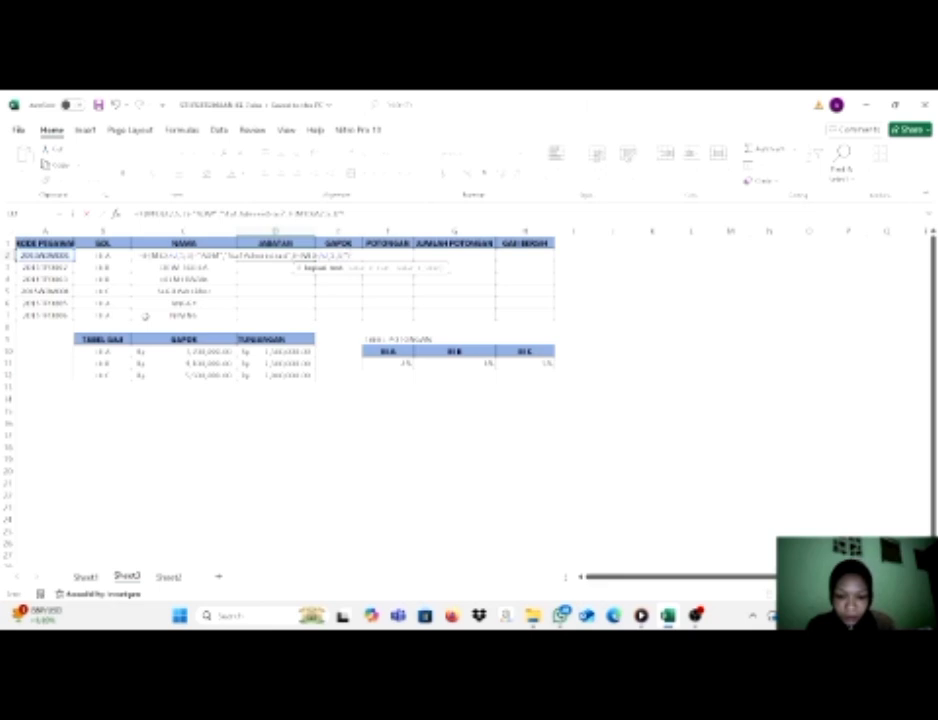
pyautogui.press('capslock')
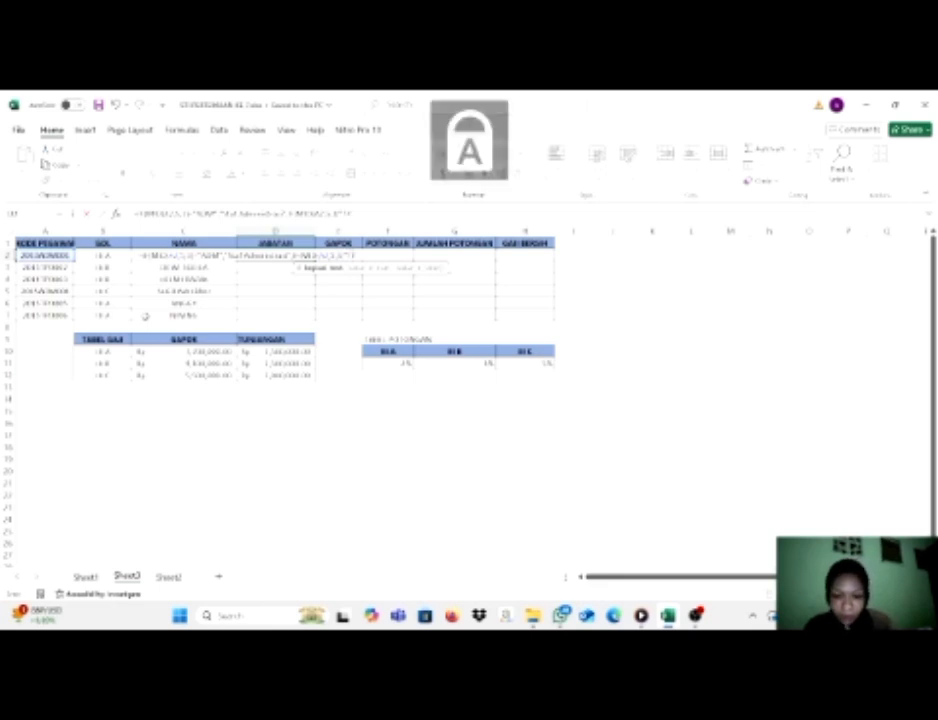
pyautogui.press('capslock')
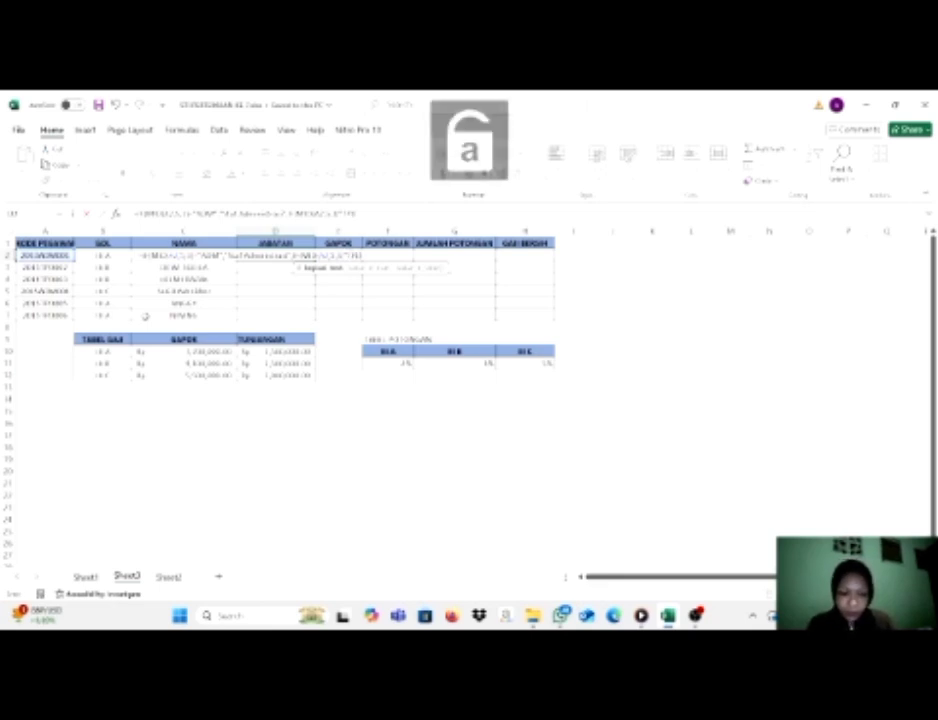
pyautogui.write(',')
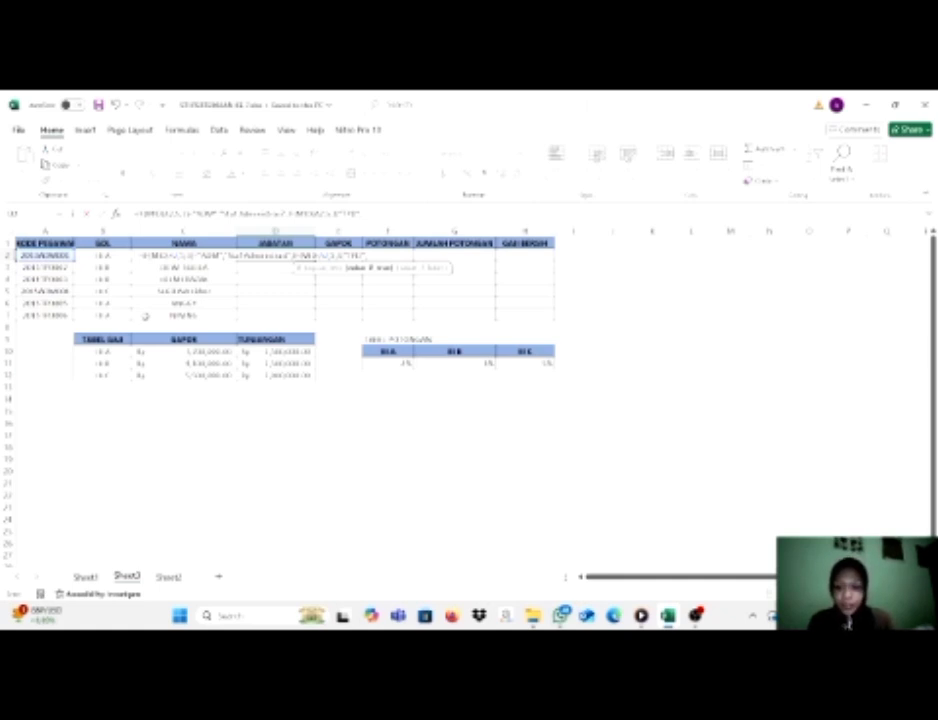
# Give the nested IF the result "Tenaga Pendidik" in quotation marks and insert the missing equals sign before "TPD".
pyautogui.write('Tenaga')
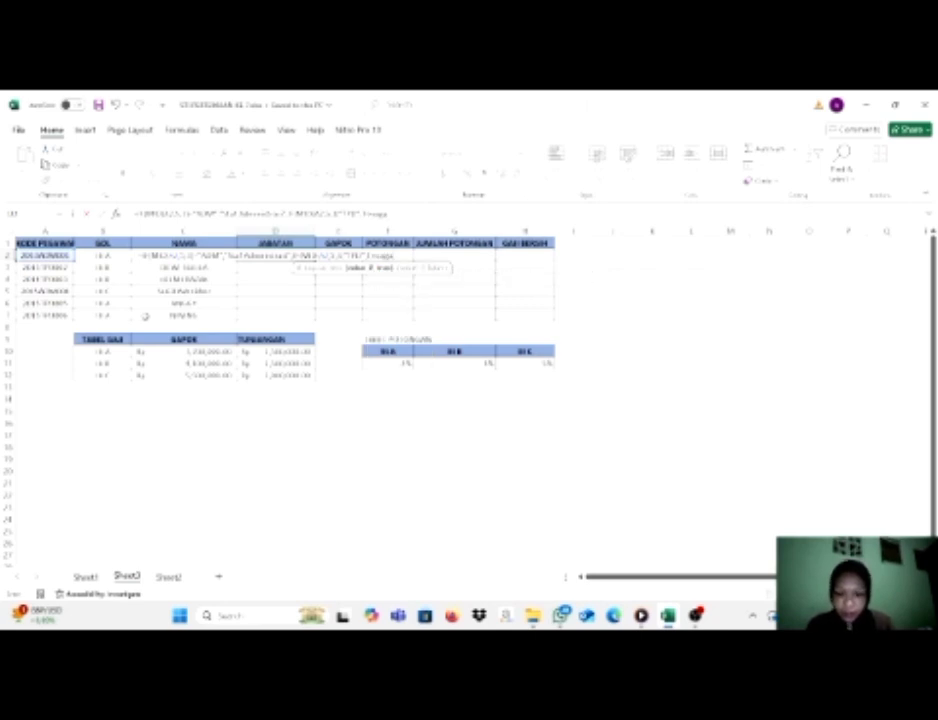
pyautogui.write(' Pendi')
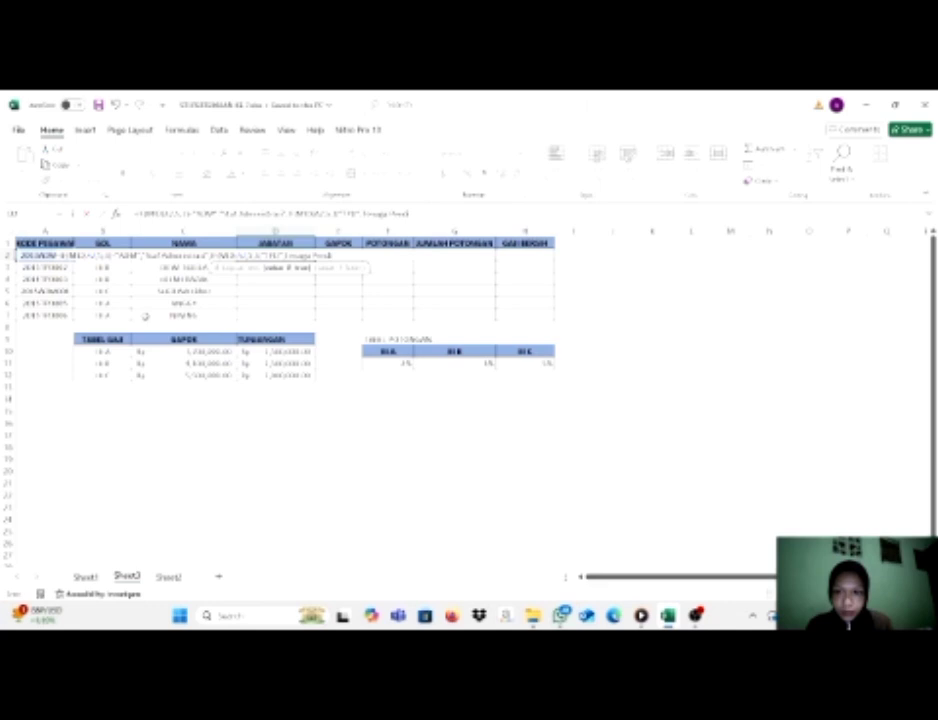
pyautogui.write('dik')
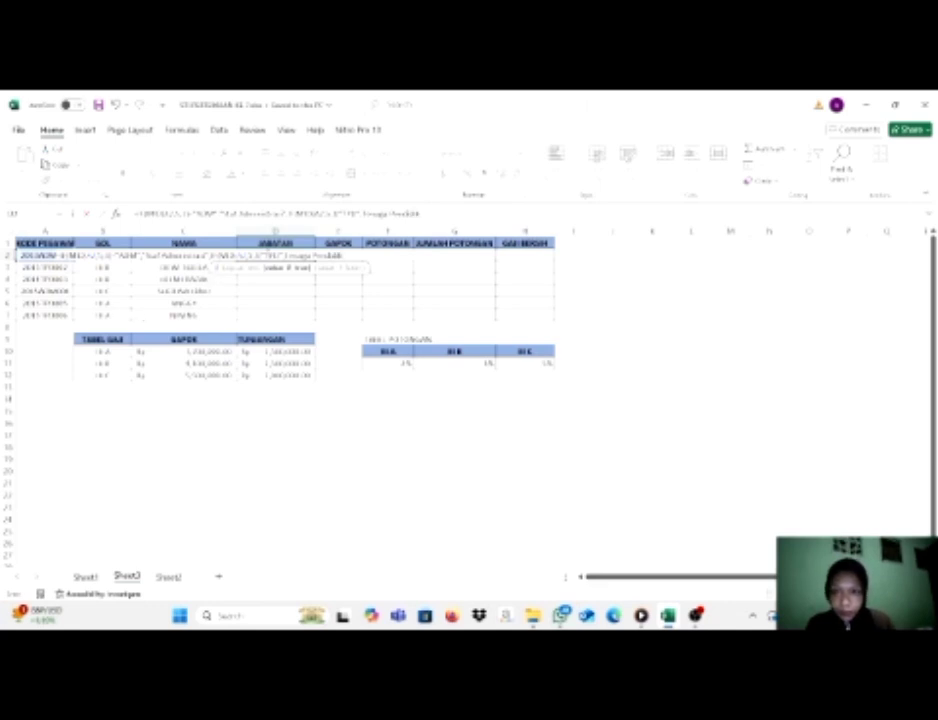
pyautogui.click(286, 256)
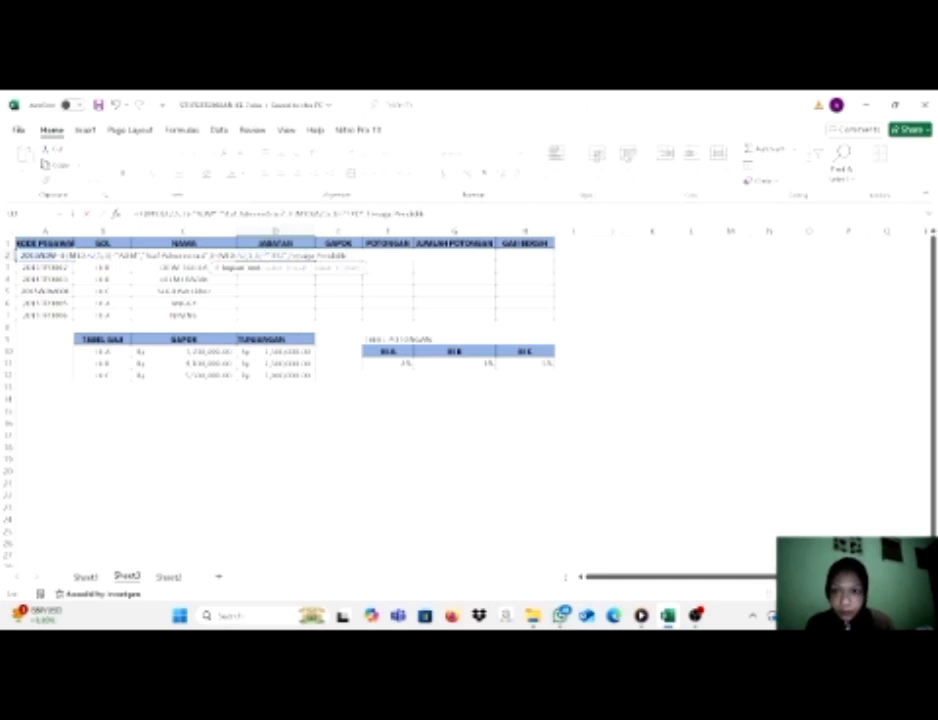
pyautogui.press('Right')
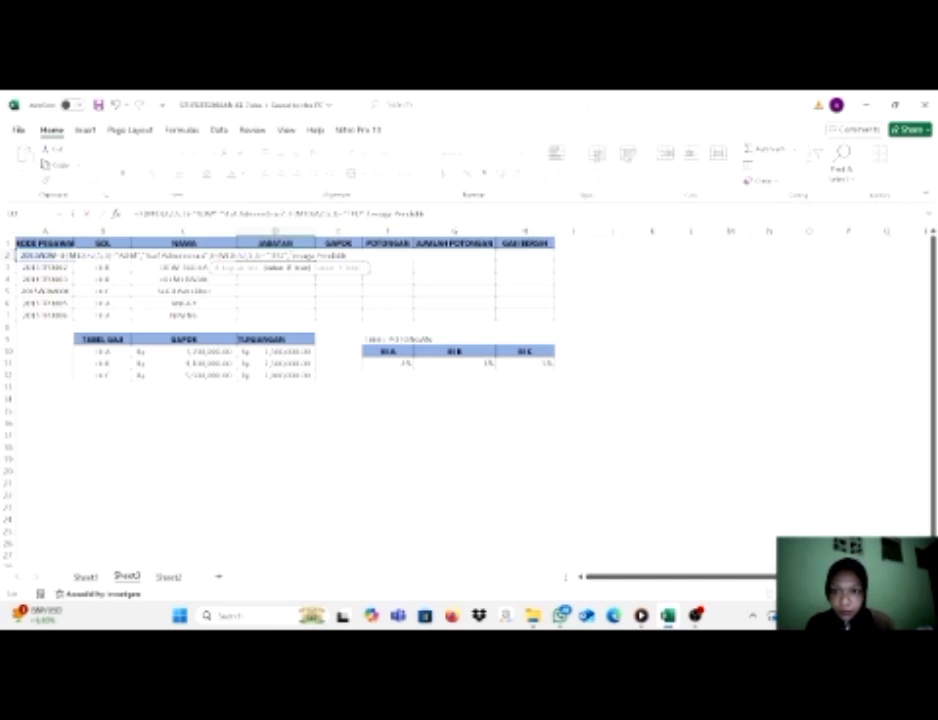
pyautogui.write('"')
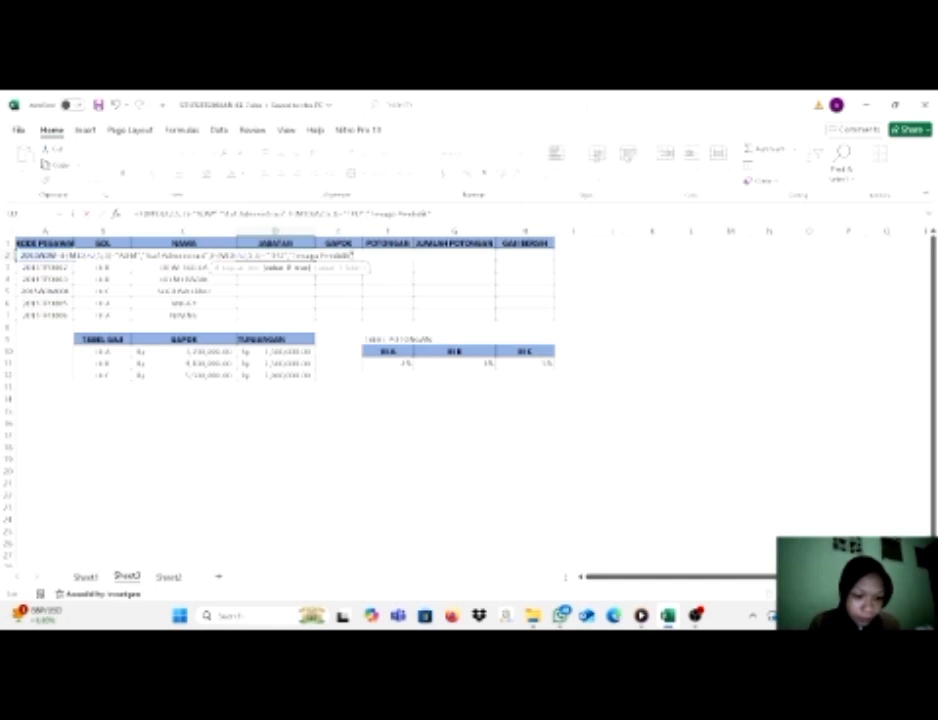
# Enter the D2 formula, accept the proposed correction of its brackets, and fill it down through D7.
pyautogui.press('Return')
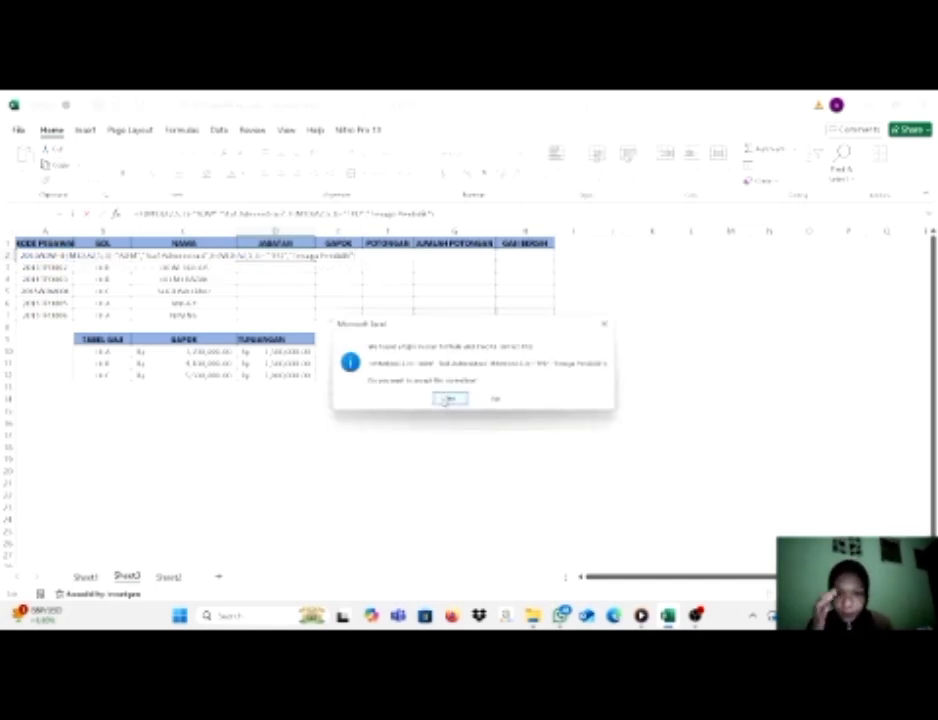
pyautogui.press('Return')
pyautogui.click(312, 256)
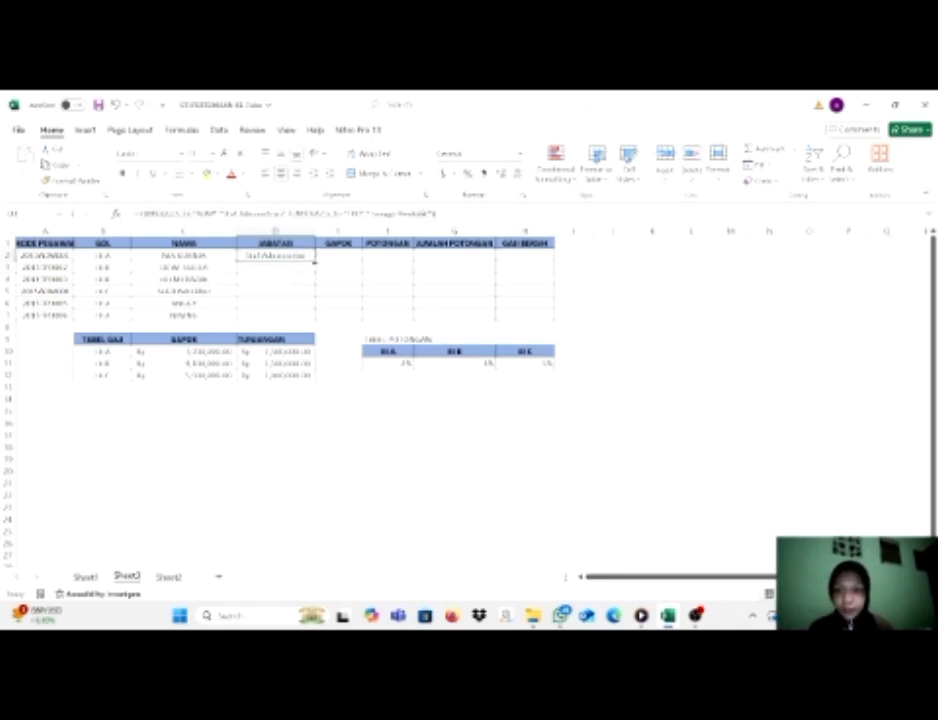
pyautogui.doubleClick(314, 261)
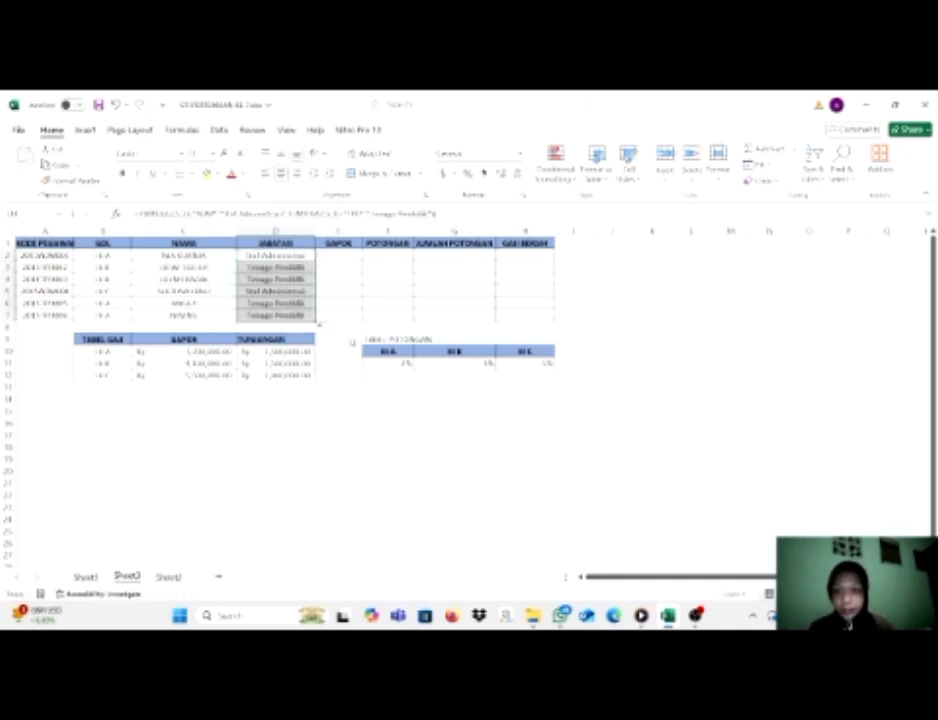
# Start a VLOOKUP formula in the GAPOK cell E2 with lookup value B2 and the absolute table range $B$9:$D$12.
pyautogui.click(358, 256)
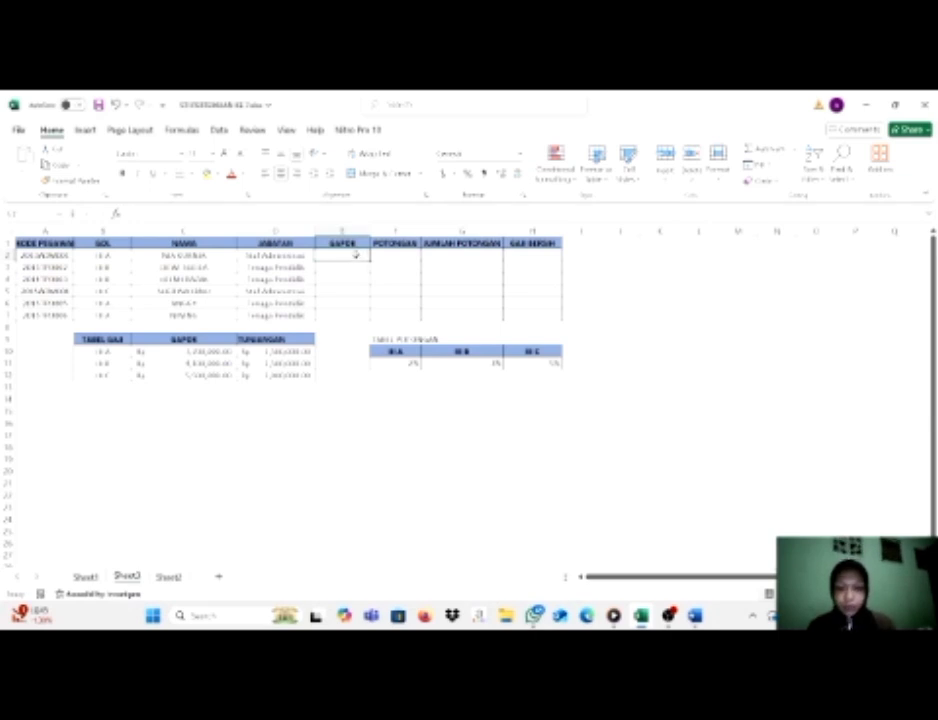
pyautogui.write('=vl')
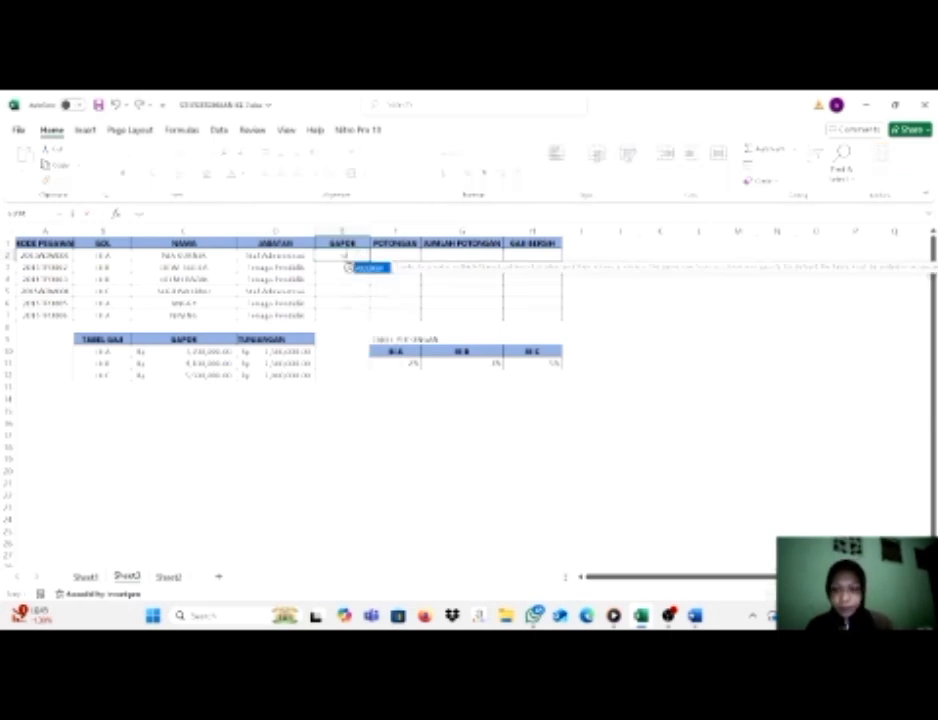
pyautogui.doubleClick(350, 268)
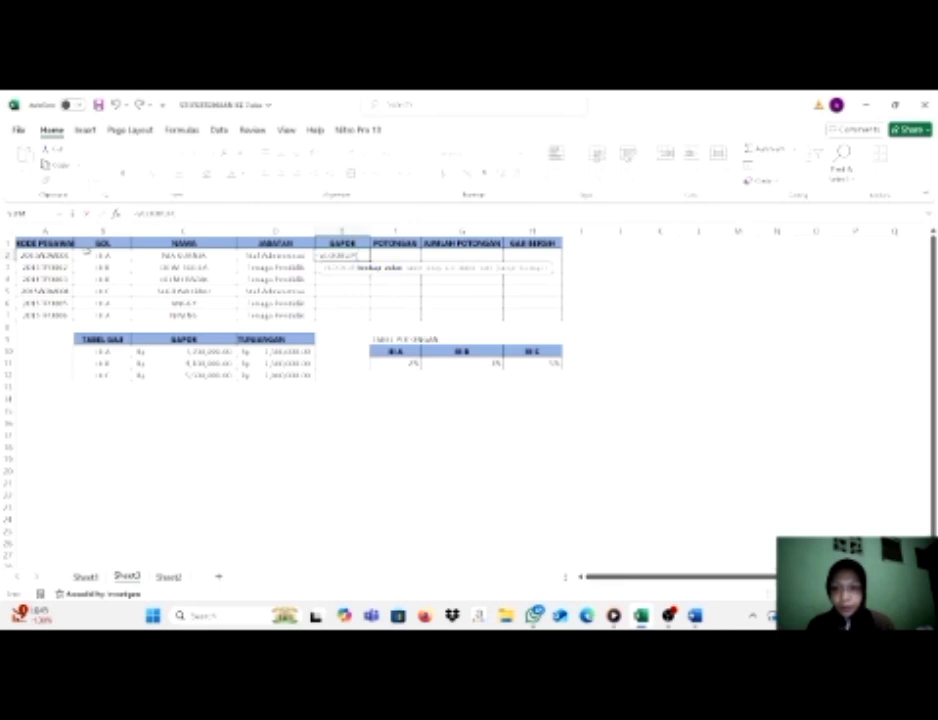
pyautogui.click(103, 256)
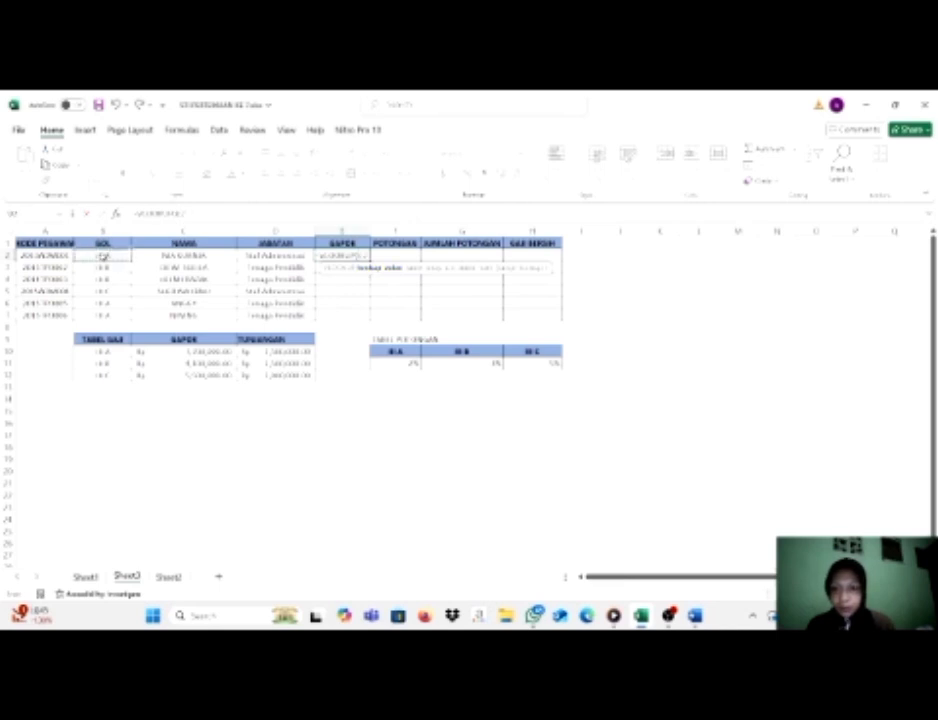
pyautogui.write(',')
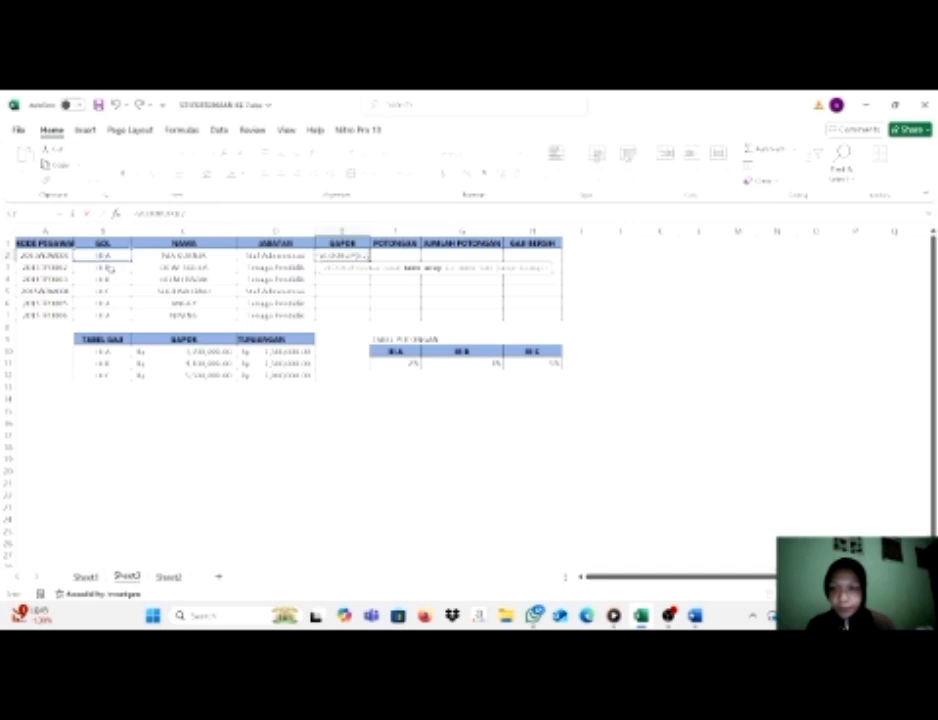
pyautogui.click(128, 341)
pyautogui.moveTo(128, 341); pyautogui.dragTo(278, 374)
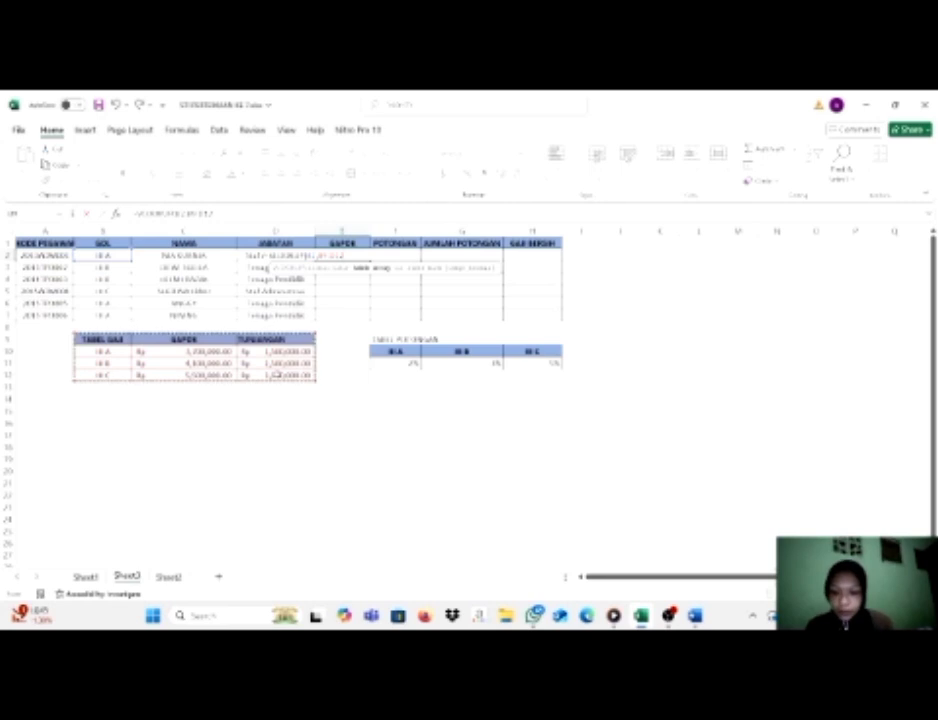
pyautogui.press('F4')
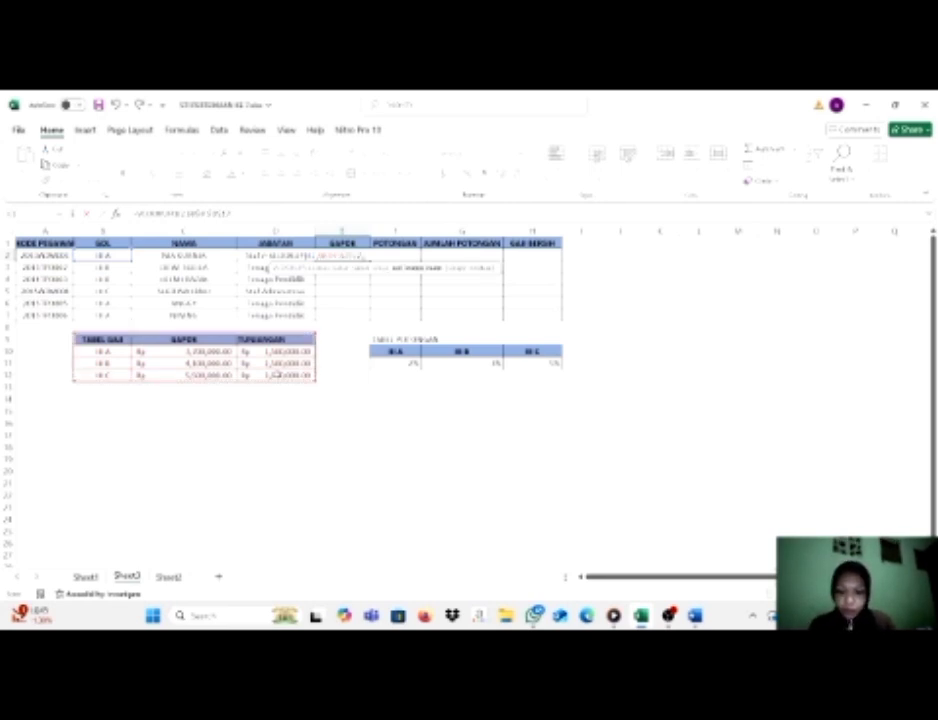
# Complete the E2 formula with column index 2 and range lookup 0, and fill it down through E7.
pyautogui.write(',2,')
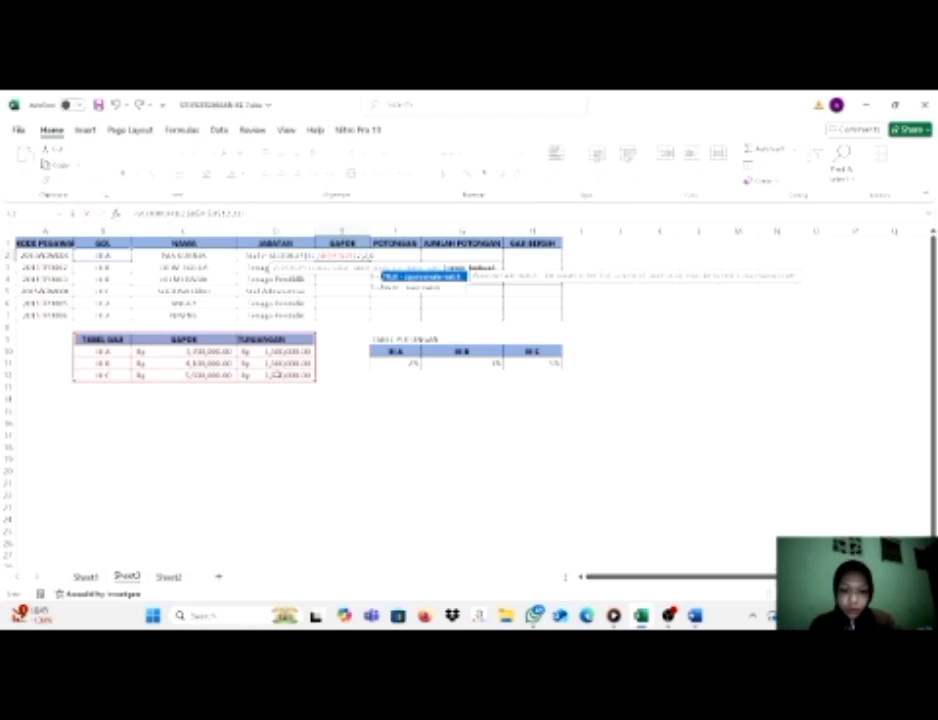
pyautogui.write('0)')
pyautogui.press('Return')
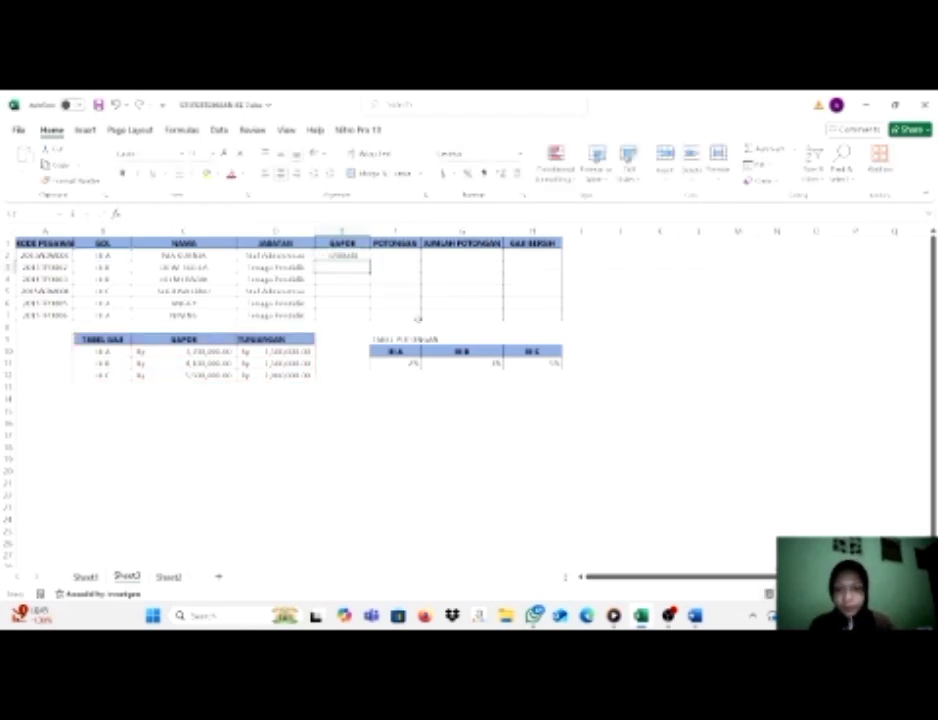
pyautogui.click(364, 256)
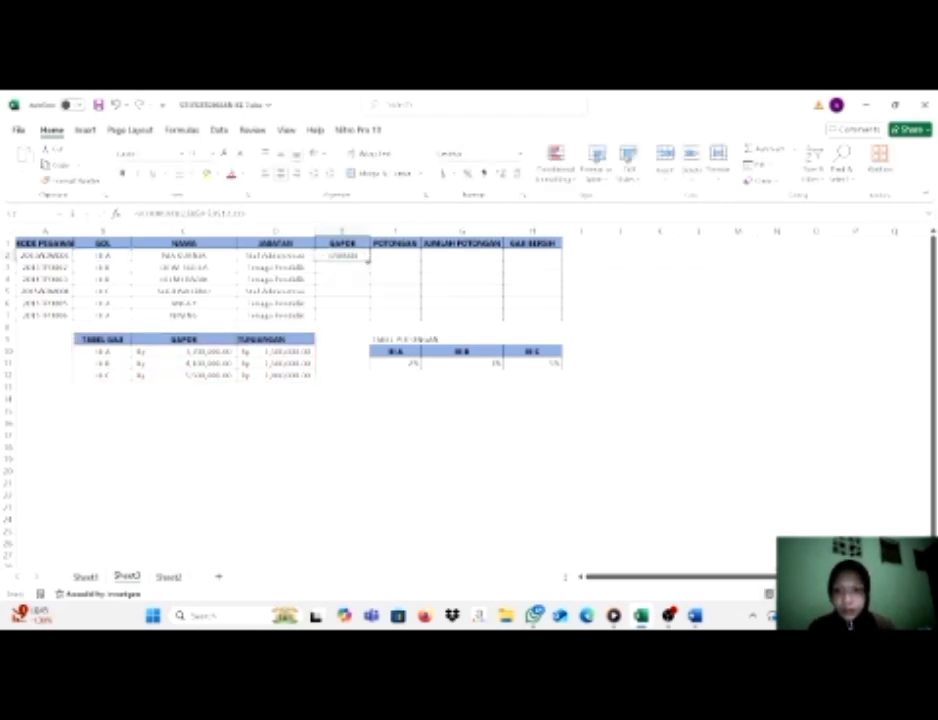
pyautogui.doubleClick(369, 261)
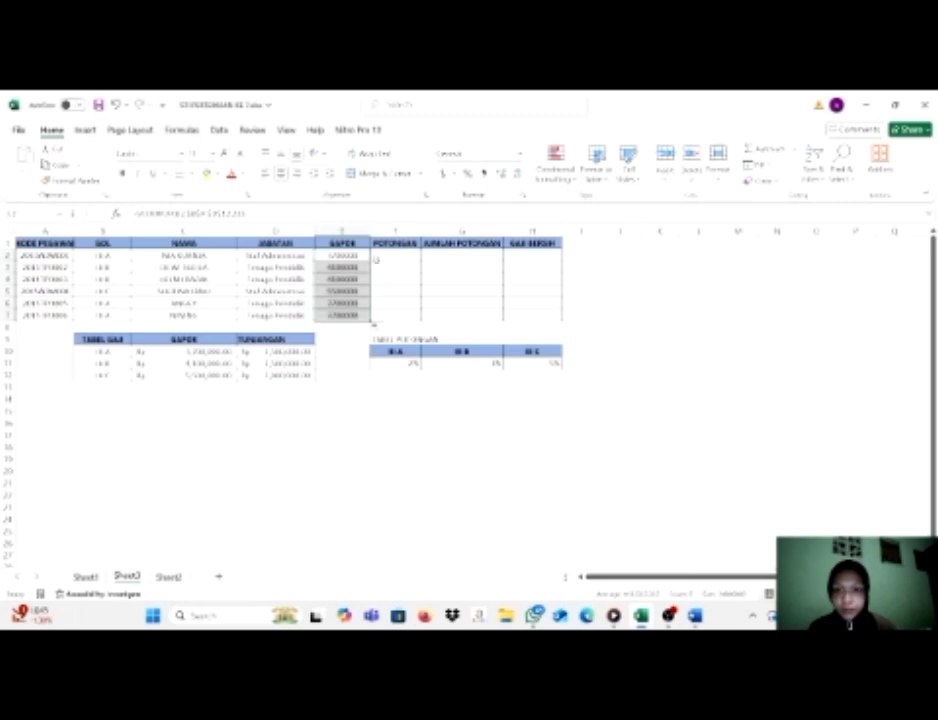
# Start an HLOOKUP formula in the POTONGAN cell F2 with lookup value B2 and the absolute table range $F$10:$H$11.
pyautogui.click(398, 257)
pyautogui.click(467, 174)
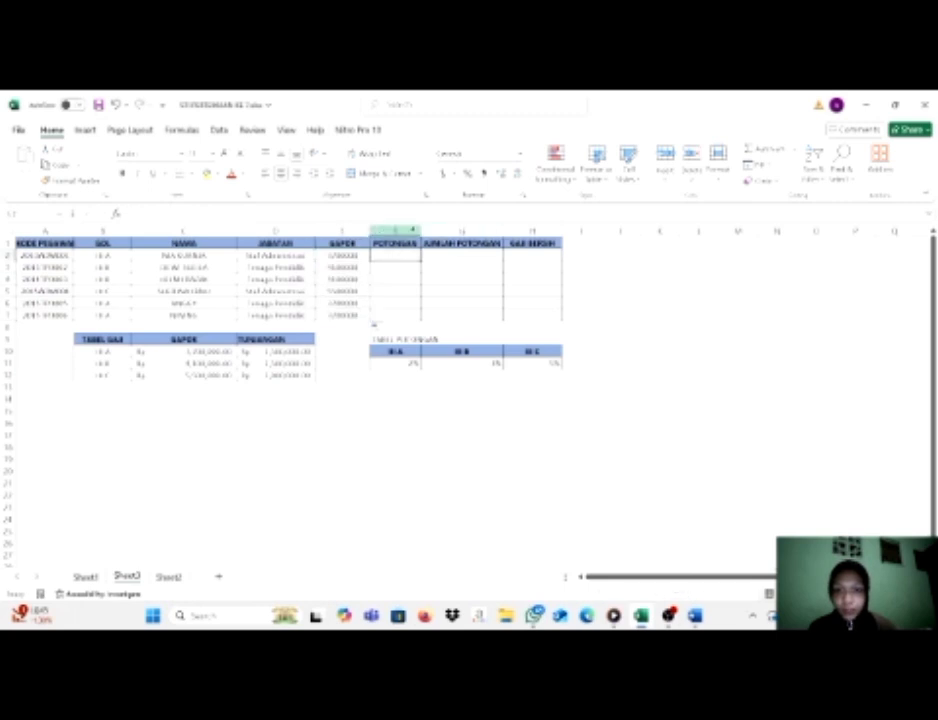
pyautogui.write('=h')
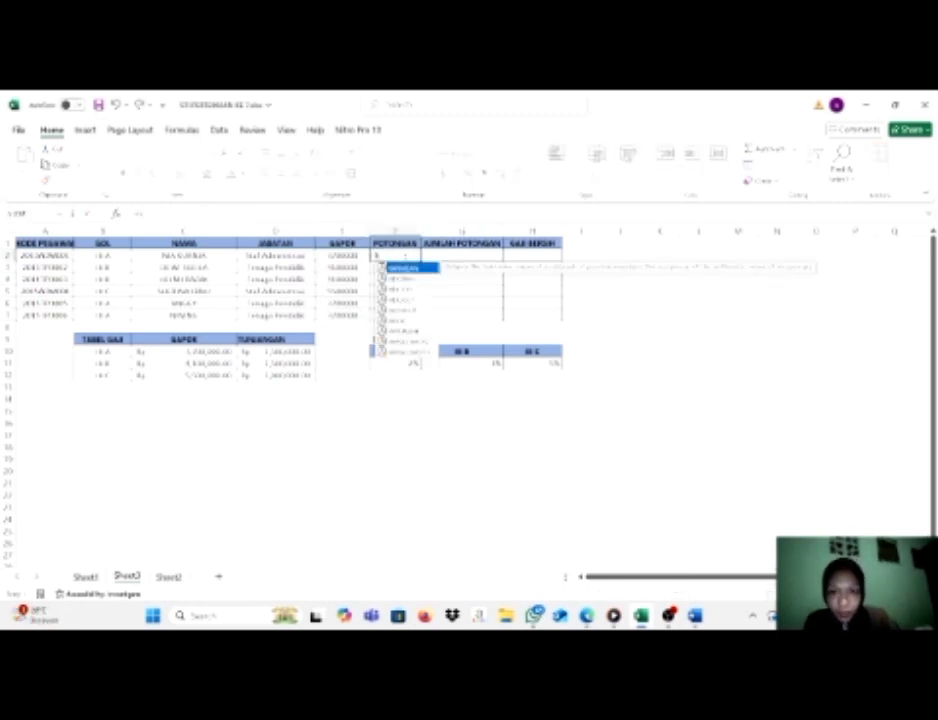
pyautogui.write('l')
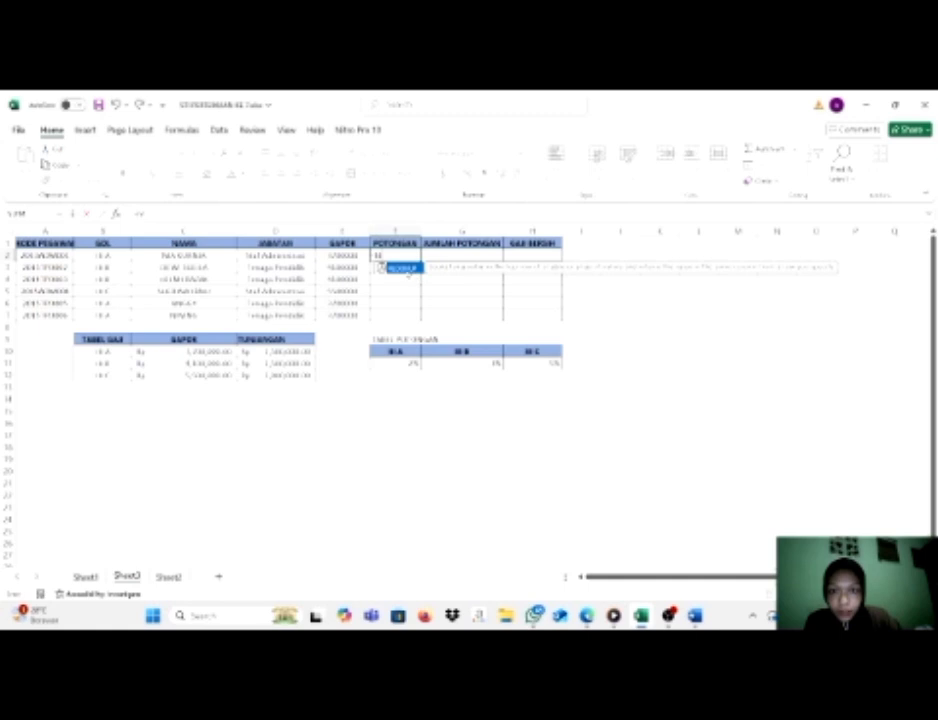
pyautogui.doubleClick(409, 270)
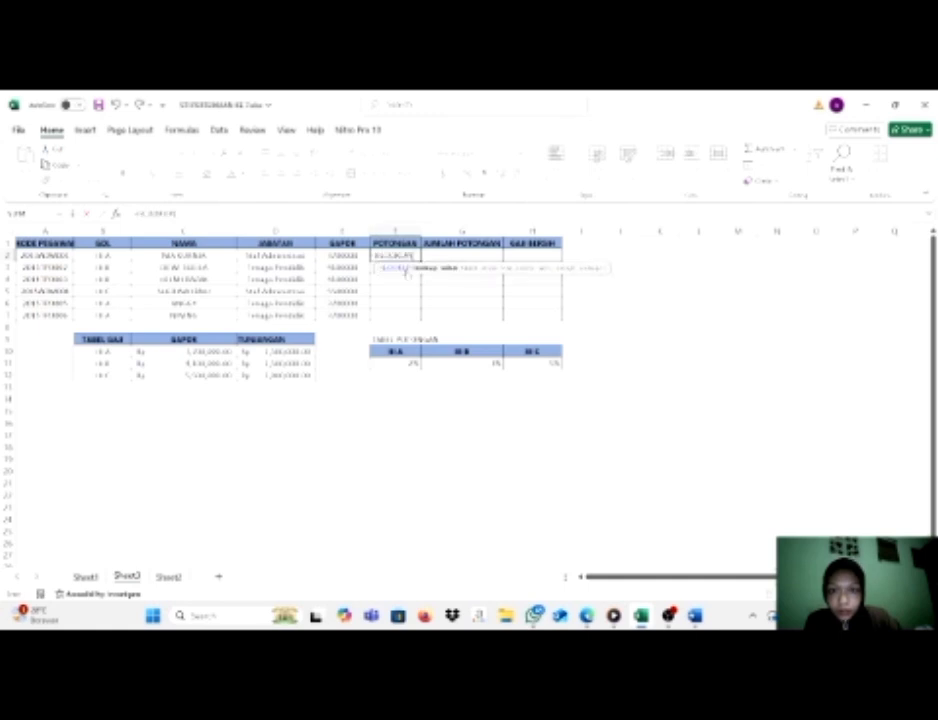
pyautogui.click(117, 257)
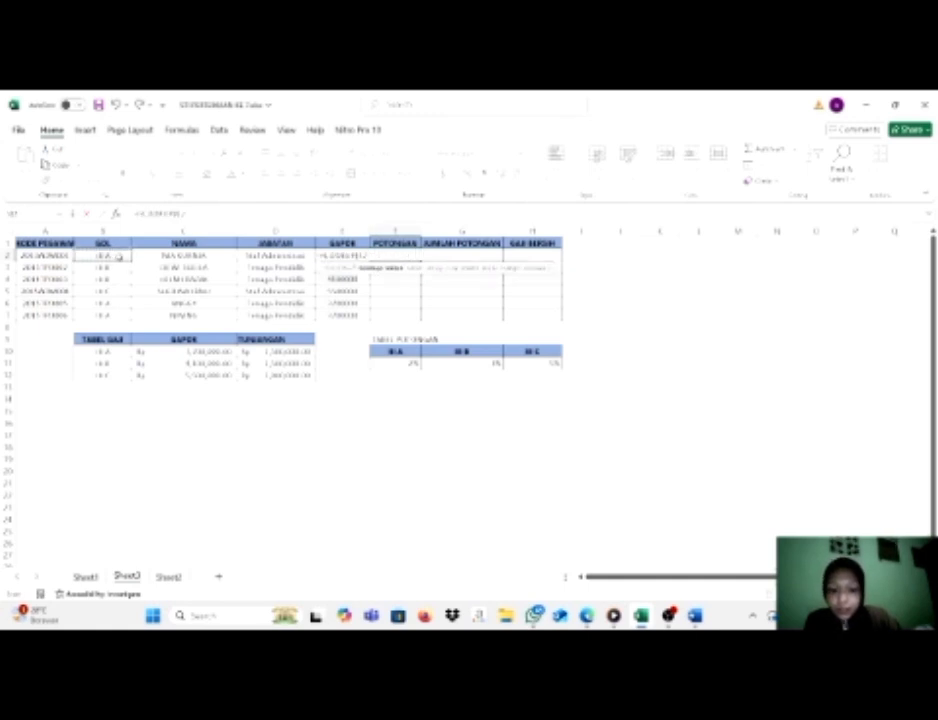
pyautogui.write(',')
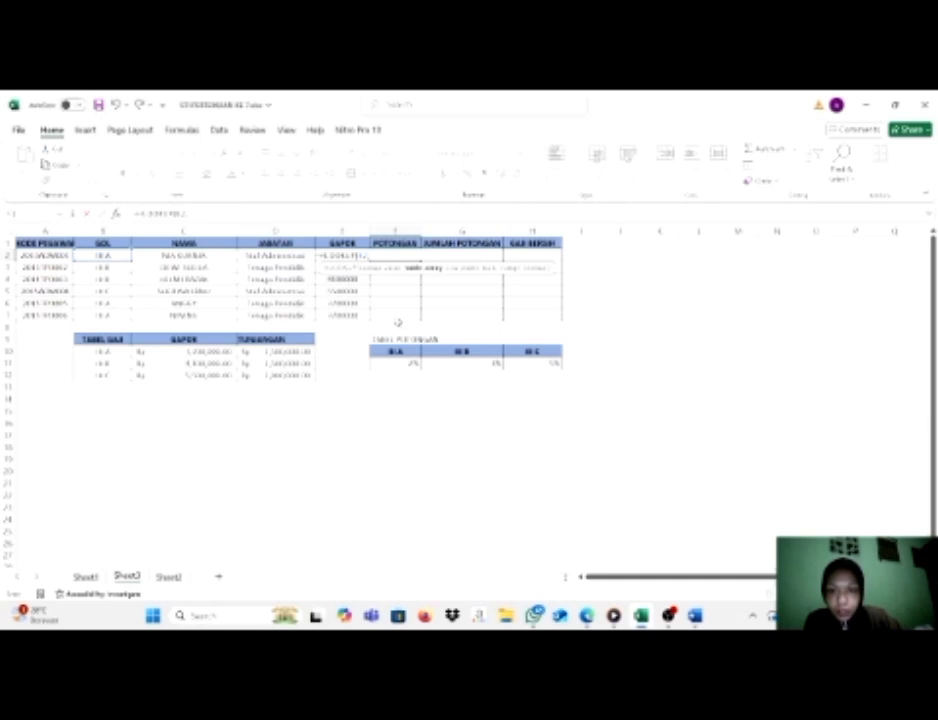
pyautogui.moveTo(402, 348); pyautogui.dragTo(530, 360)
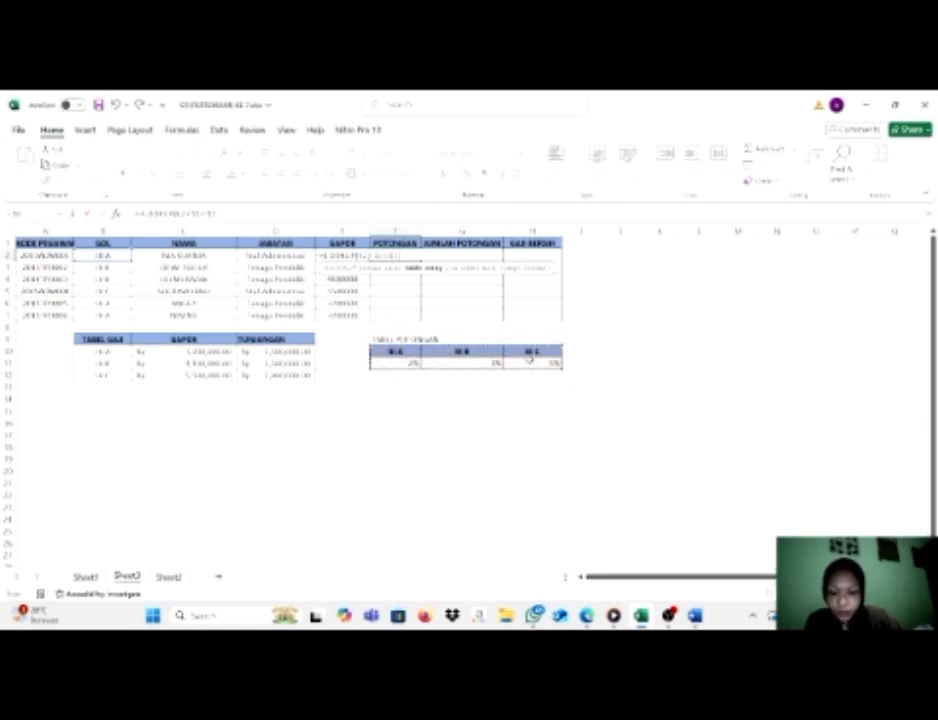
pyautogui.press('F4')
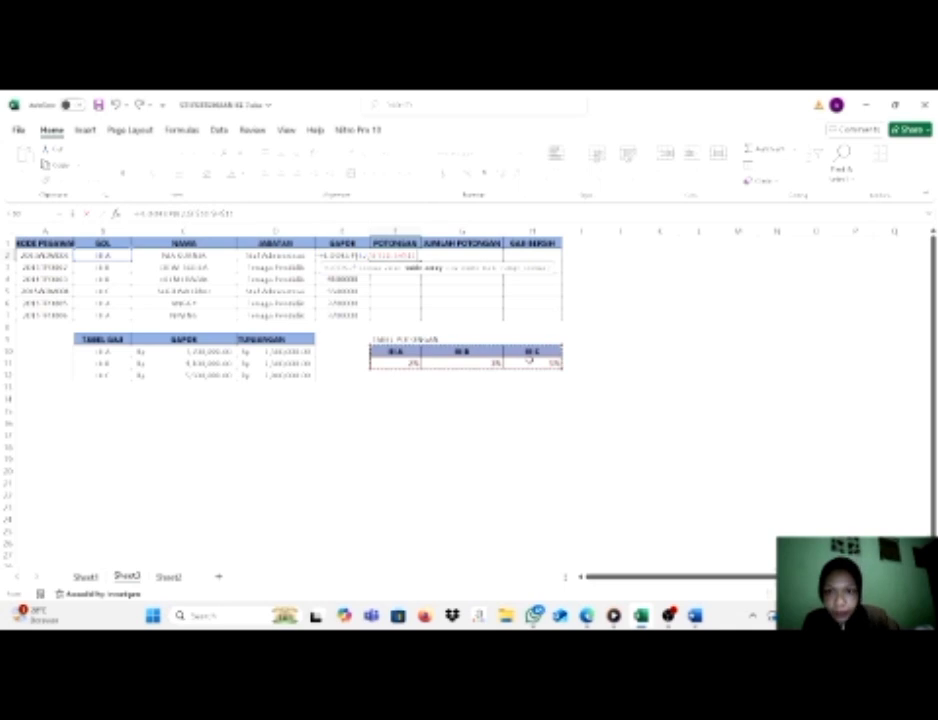
# Complete the F2 formula with row index 2 and range lookup 0, and fill it down through F7.
pyautogui.write(',')
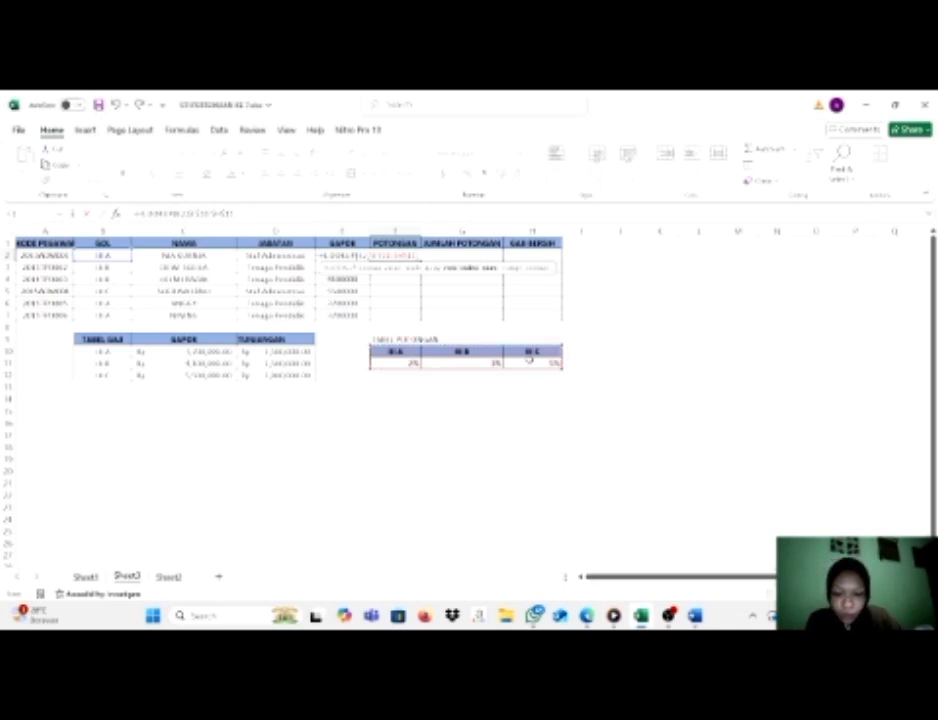
pyautogui.write('2,')
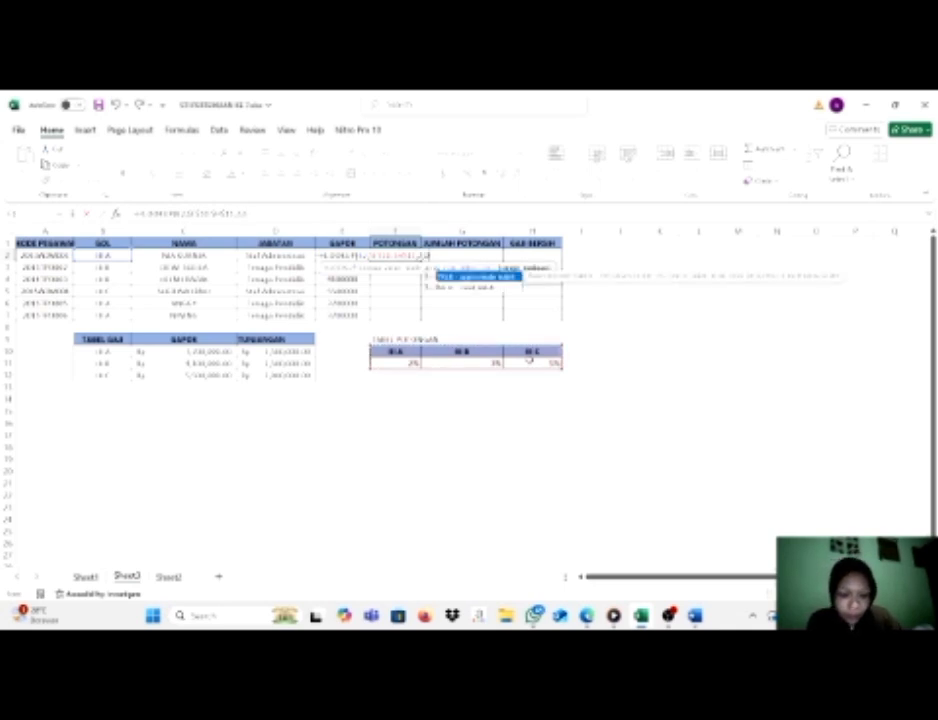
pyautogui.write('0)')
pyautogui.press('Return')
pyautogui.click(406, 256)
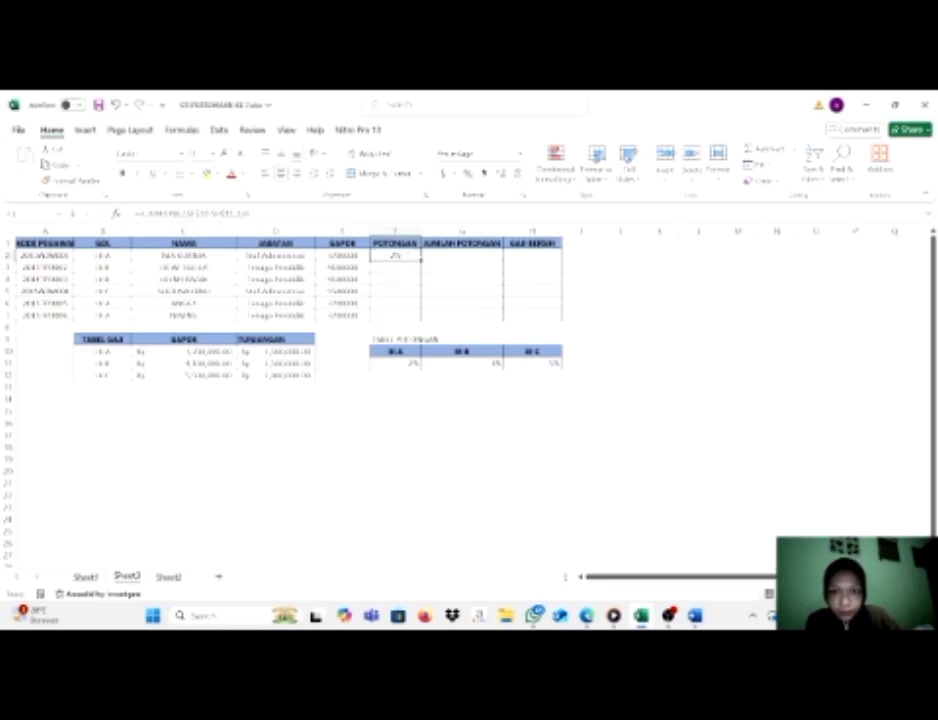
pyautogui.doubleClick(421, 261)
# Calculate JUMLAH POTONGAN in G2 with the formula =E2*F2 and fill it down through G7.
pyautogui.click(457, 251)
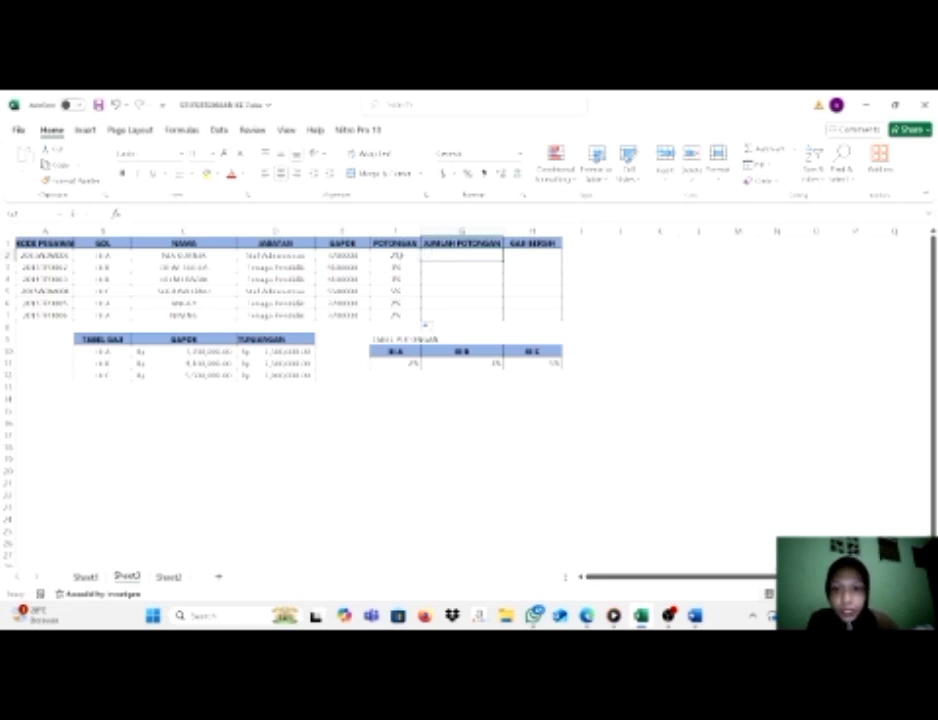
pyautogui.write('=')
pyautogui.click(355, 256)
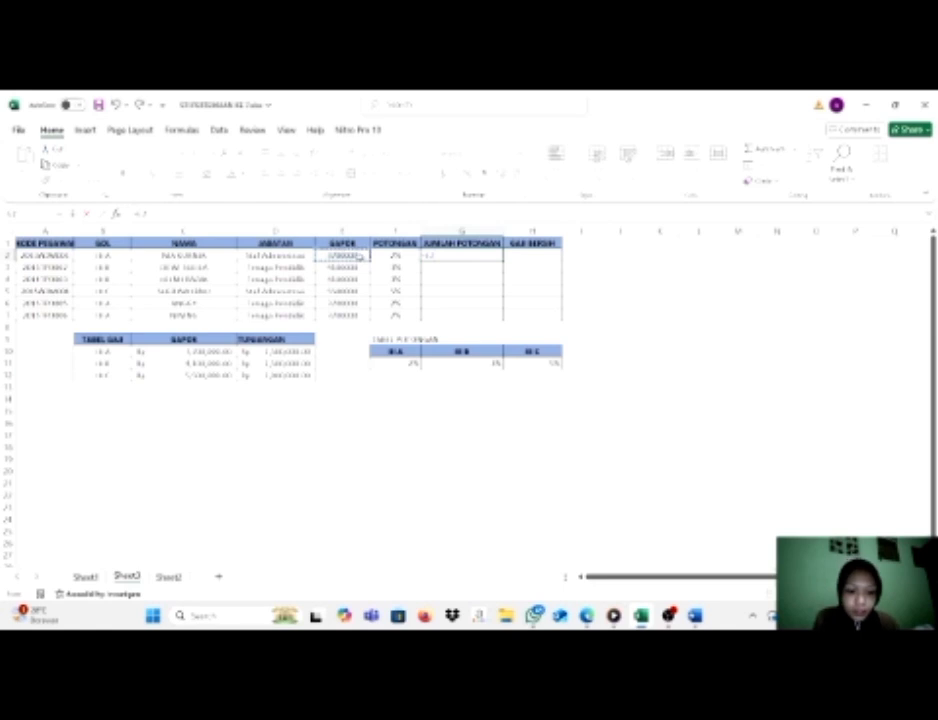
pyautogui.write('*')
pyautogui.click(393, 257)
pyautogui.press('Return')
pyautogui.click(490, 257)
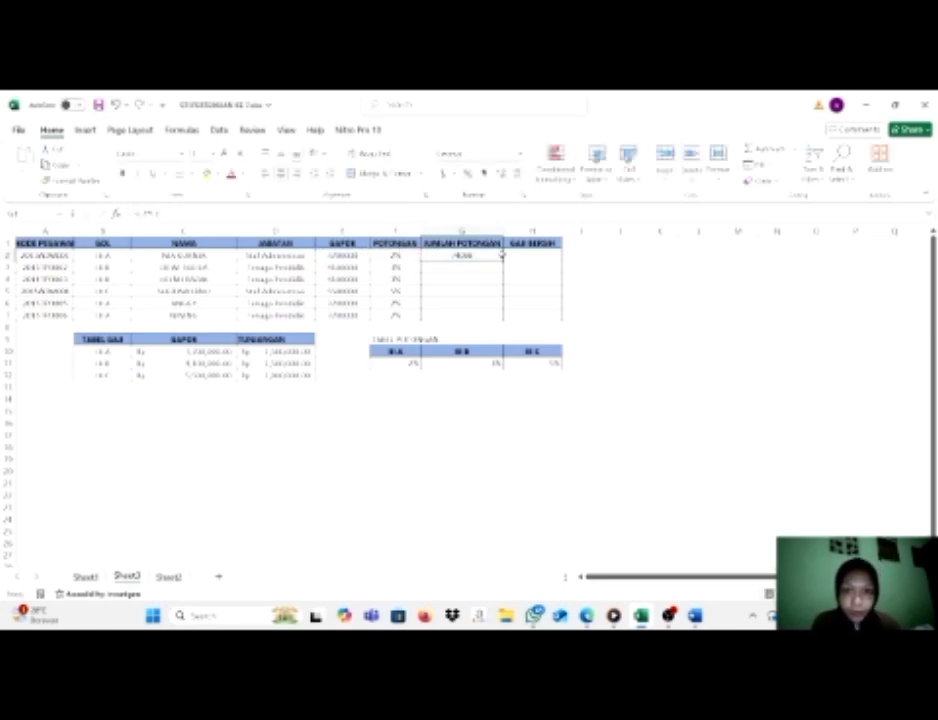
pyautogui.doubleClick(503, 261)
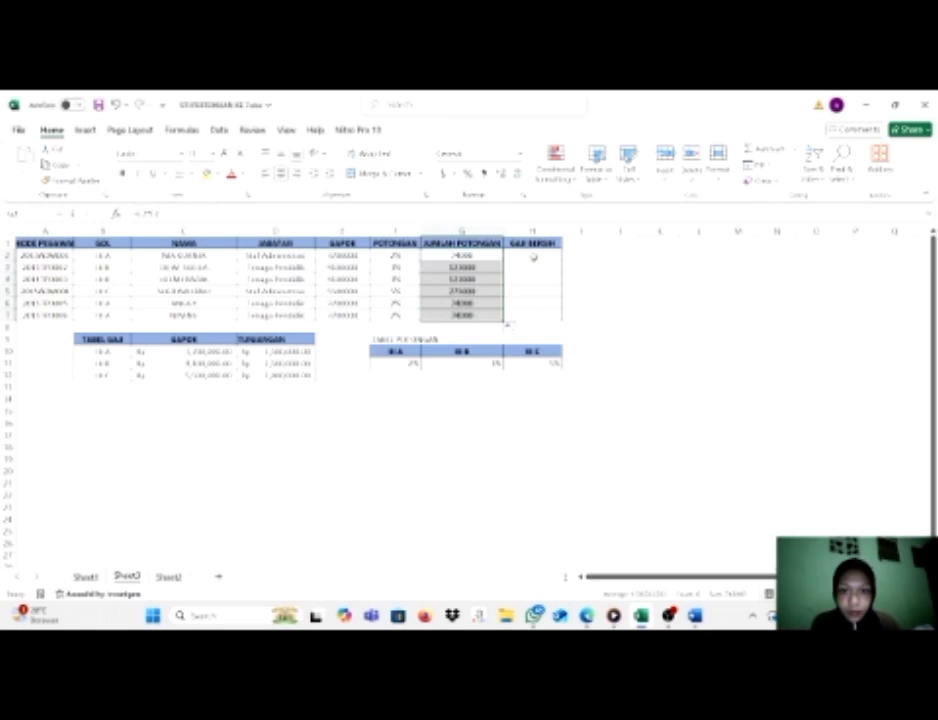
# Calculate GAJI BERSIH in H2 with the formula =E2-G2 and fill it down through H7.
pyautogui.click(530, 257)
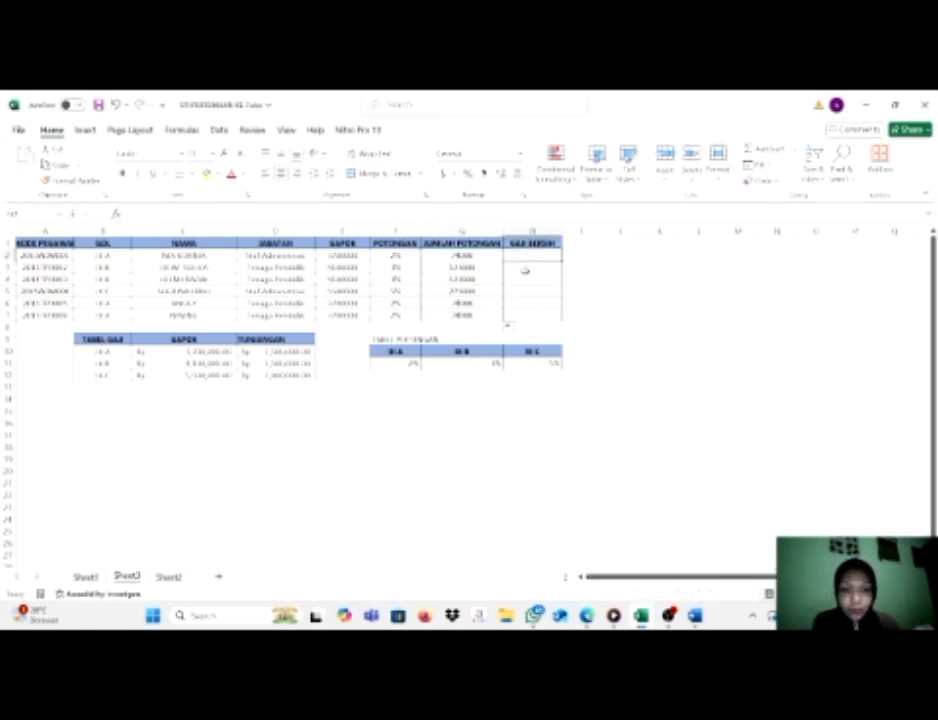
pyautogui.write('=')
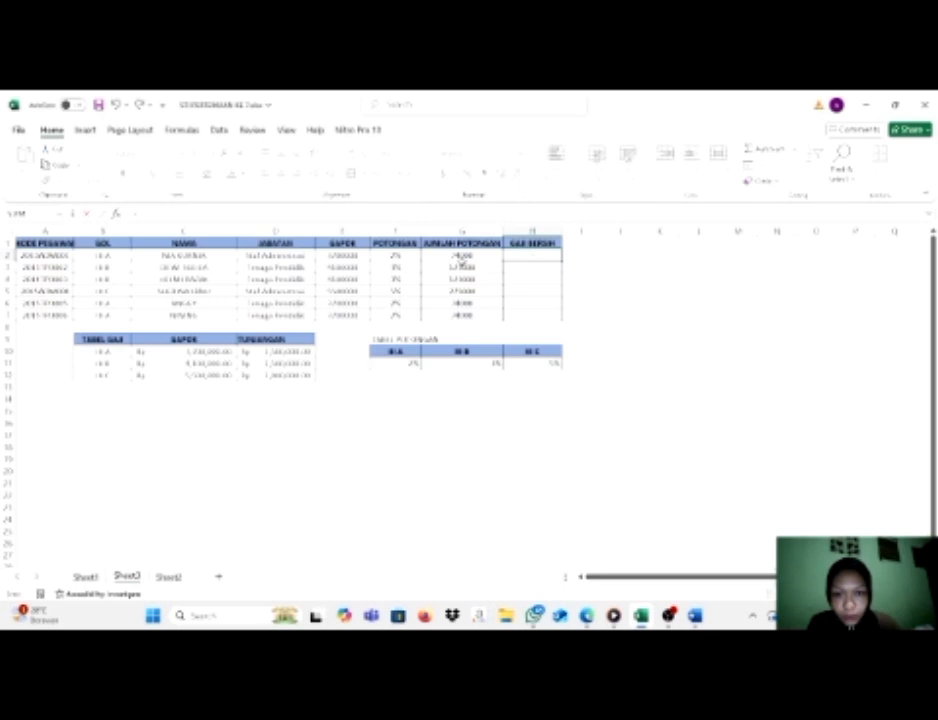
pyautogui.click(350, 256)
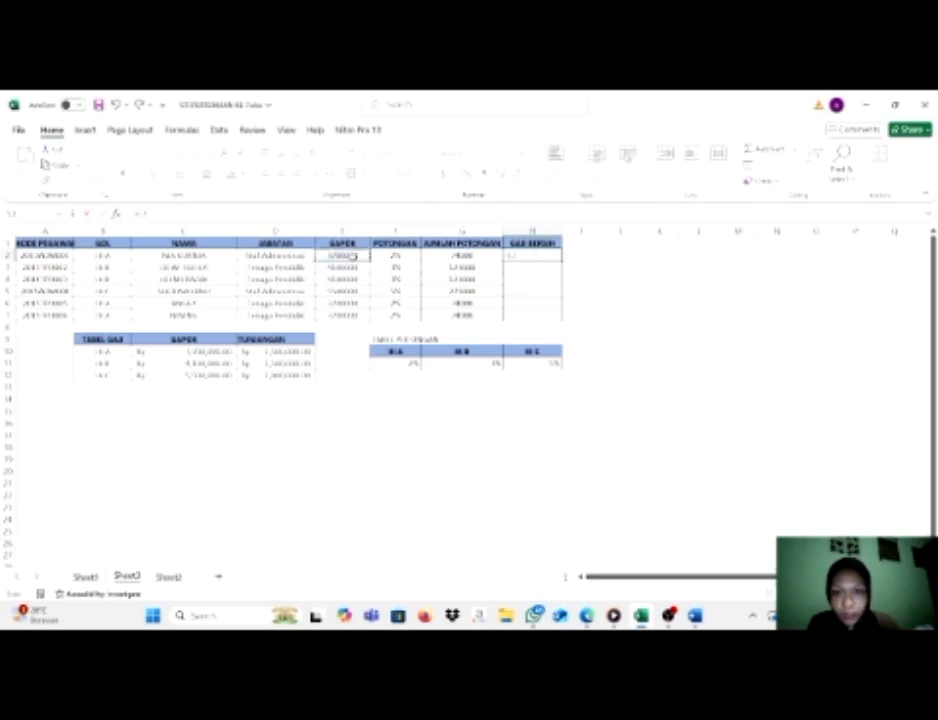
pyautogui.write('-')
pyautogui.click(452, 256)
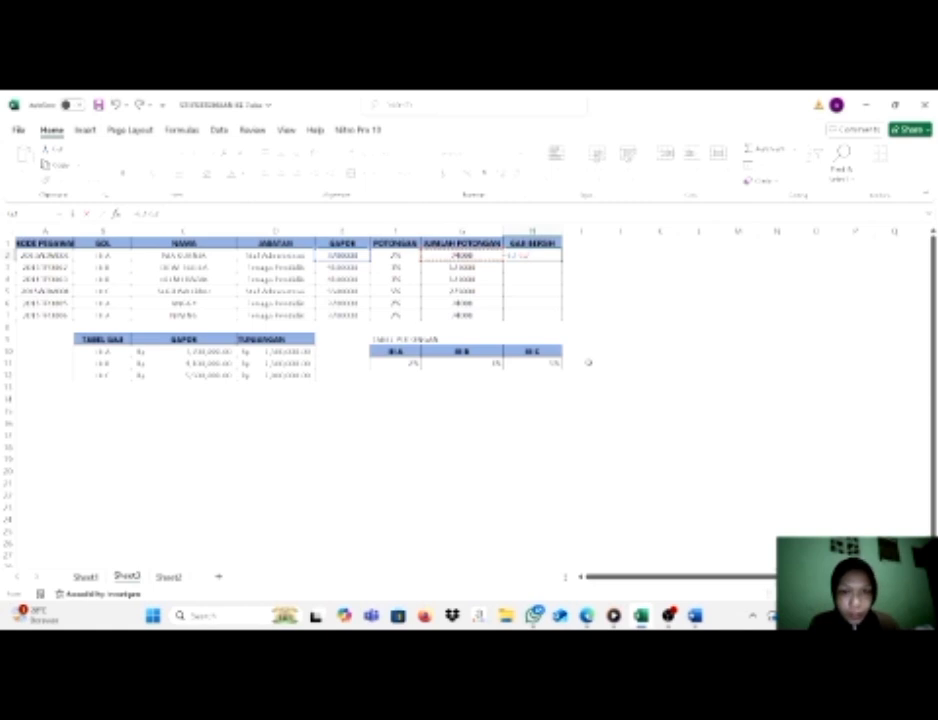
pyautogui.press('Return')
pyautogui.click(552, 257)
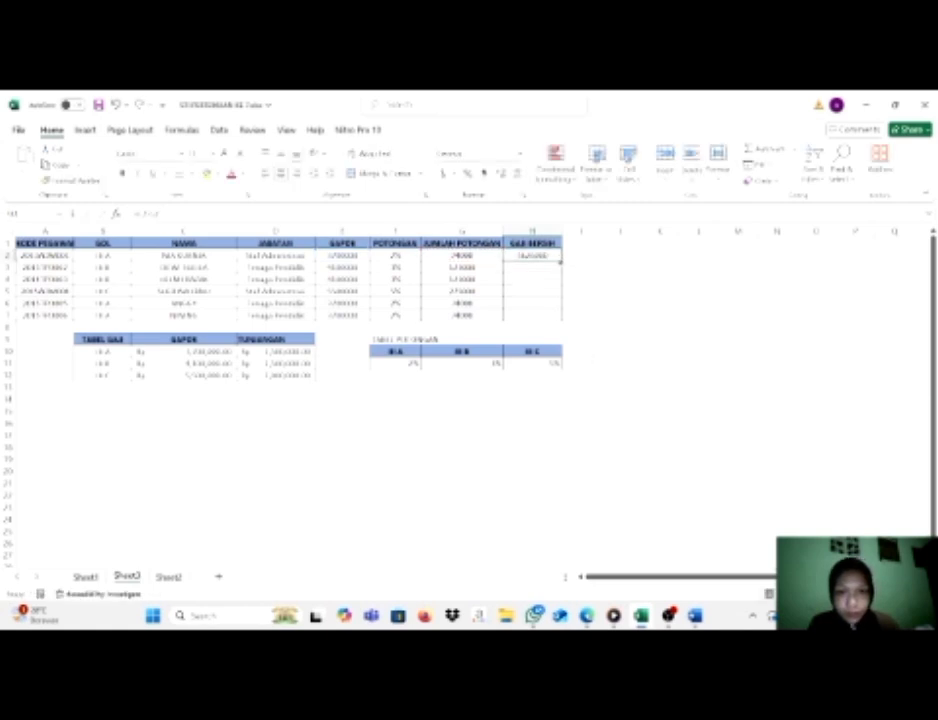
pyautogui.doubleClick(562, 261)
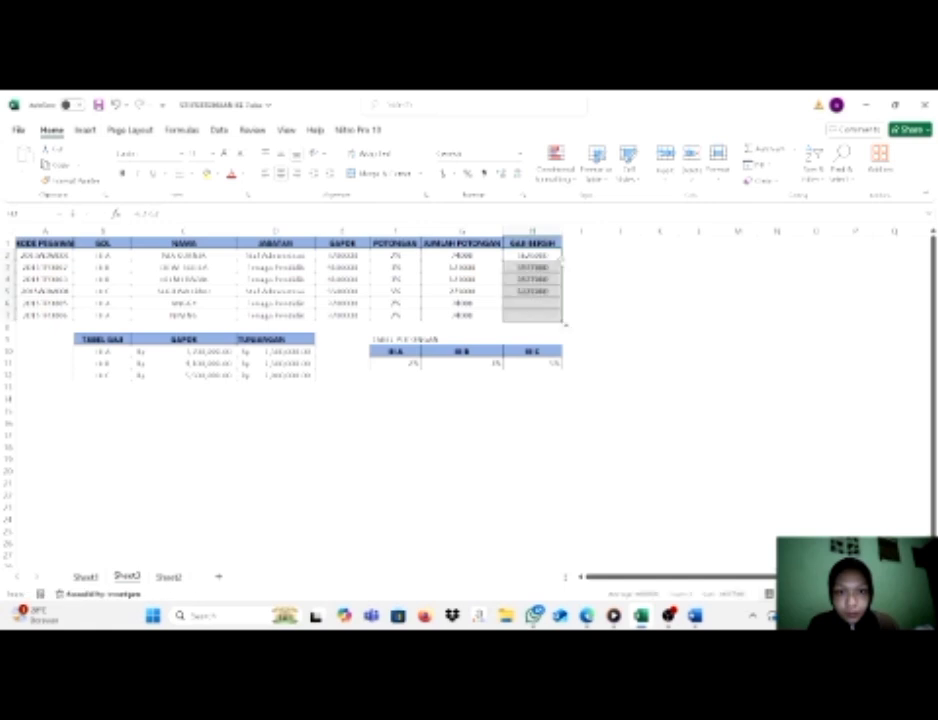
pyautogui.click(613, 304)
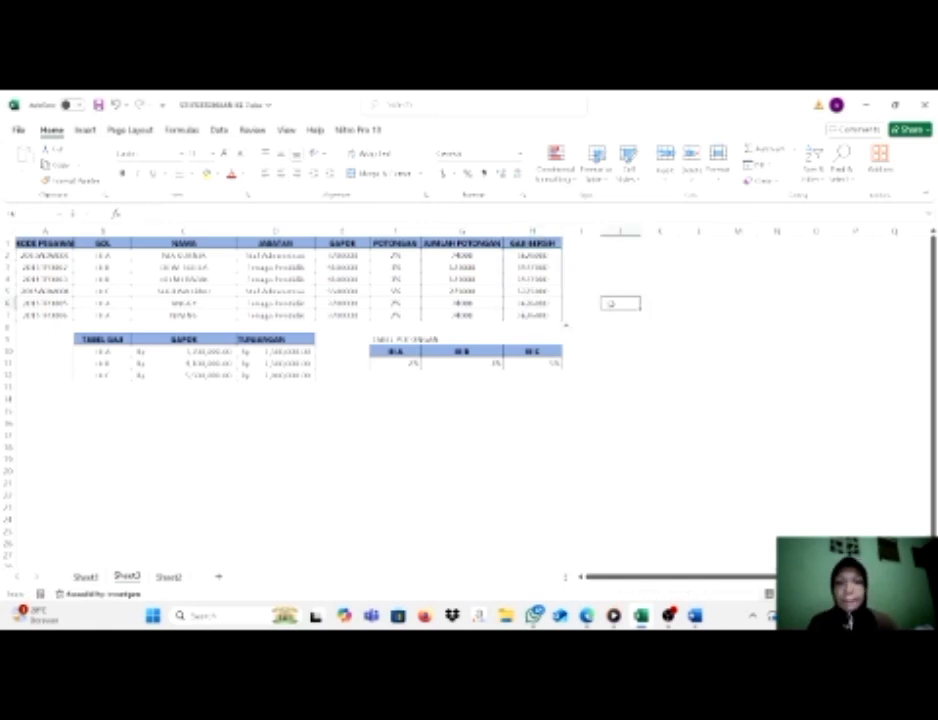